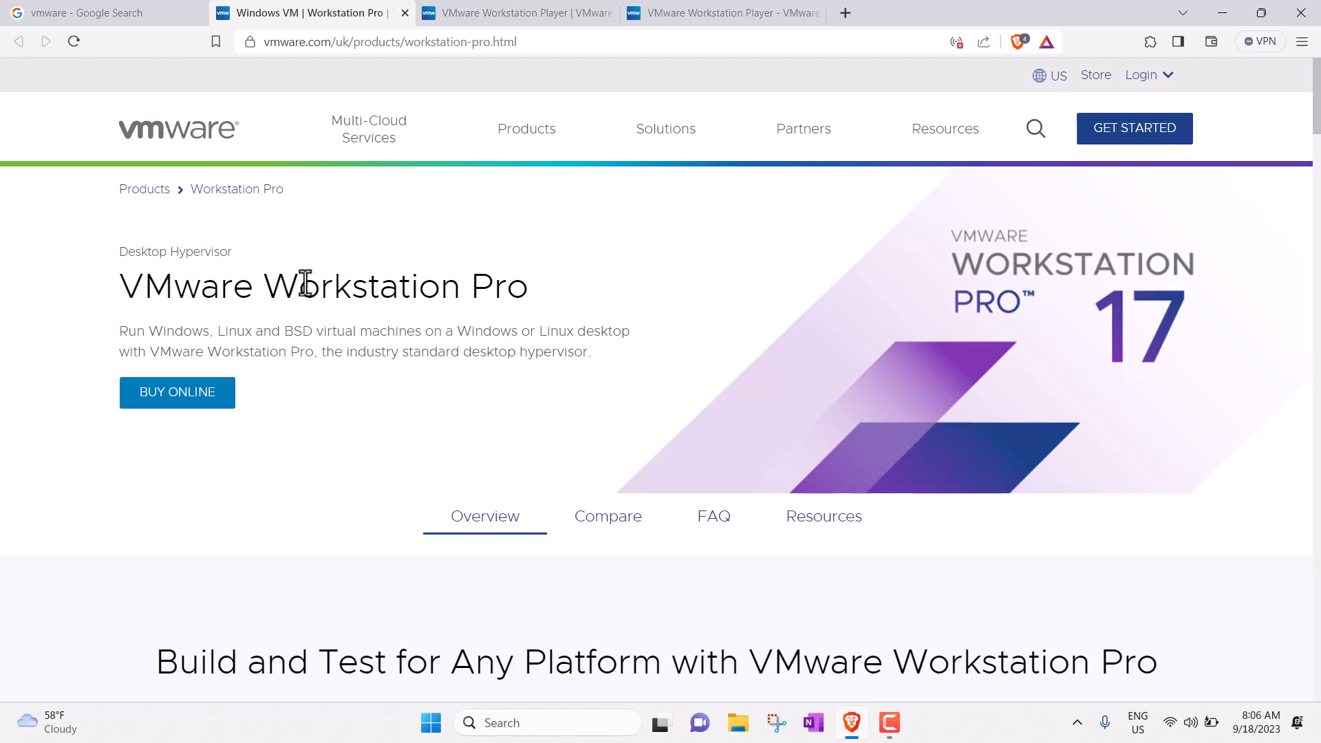
Read the VMware Workstation Pro product page down to its system requirements and highlight the list of supported host operating systems.
{"action": "scroll", "coordinate": [315, 303], "scroll_direction": "down", "scroll_amount": 2}
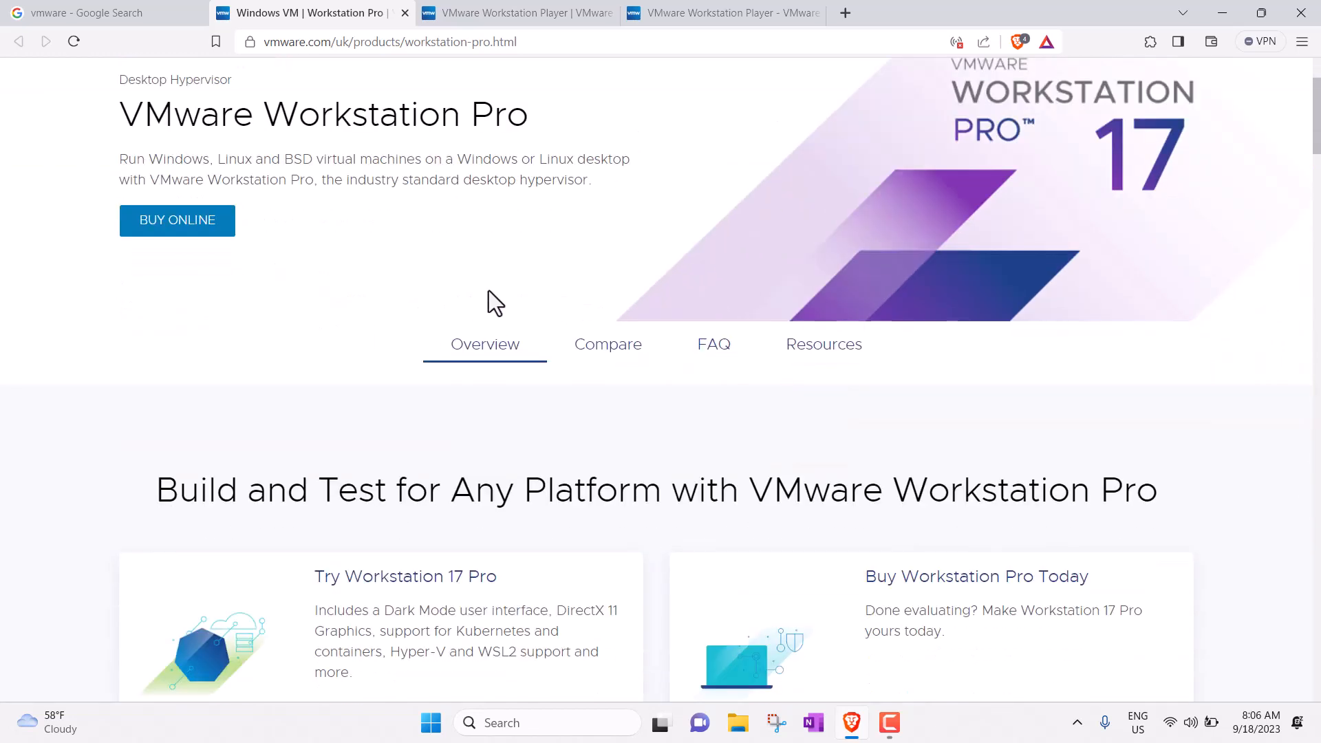
{"action": "scroll", "coordinate": [496, 289], "scroll_direction": "down", "scroll_amount": 7}
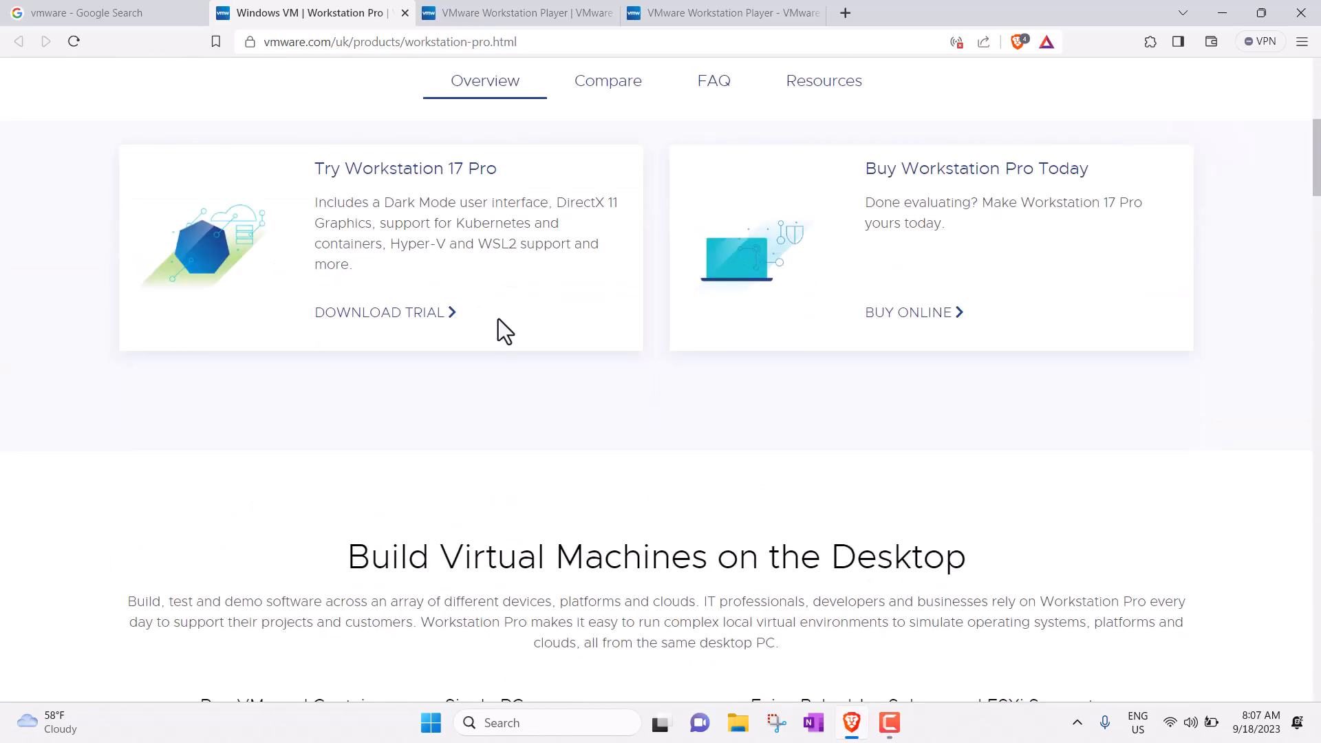
{"action": "scroll", "coordinate": [498, 333], "scroll_direction": "down", "scroll_amount": 16}
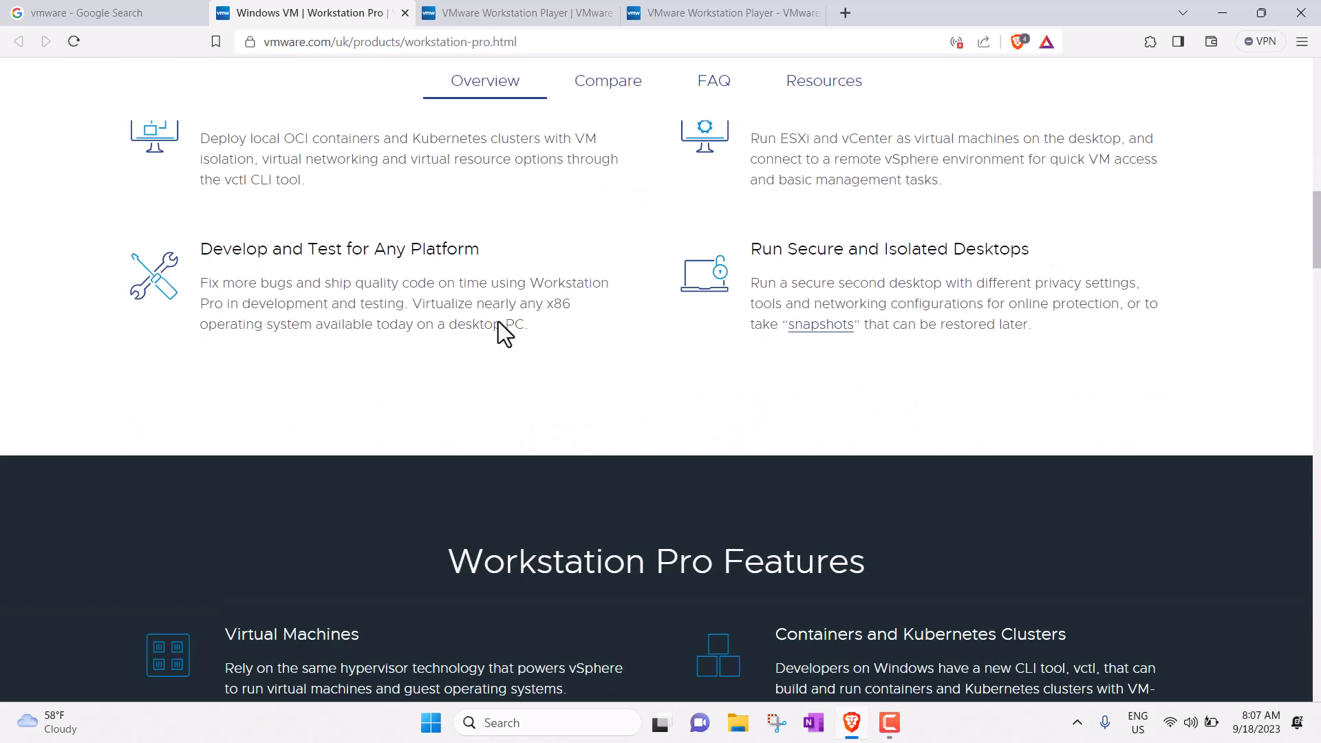
{"action": "scroll", "coordinate": [498, 339], "scroll_direction": "down", "scroll_amount": 8}
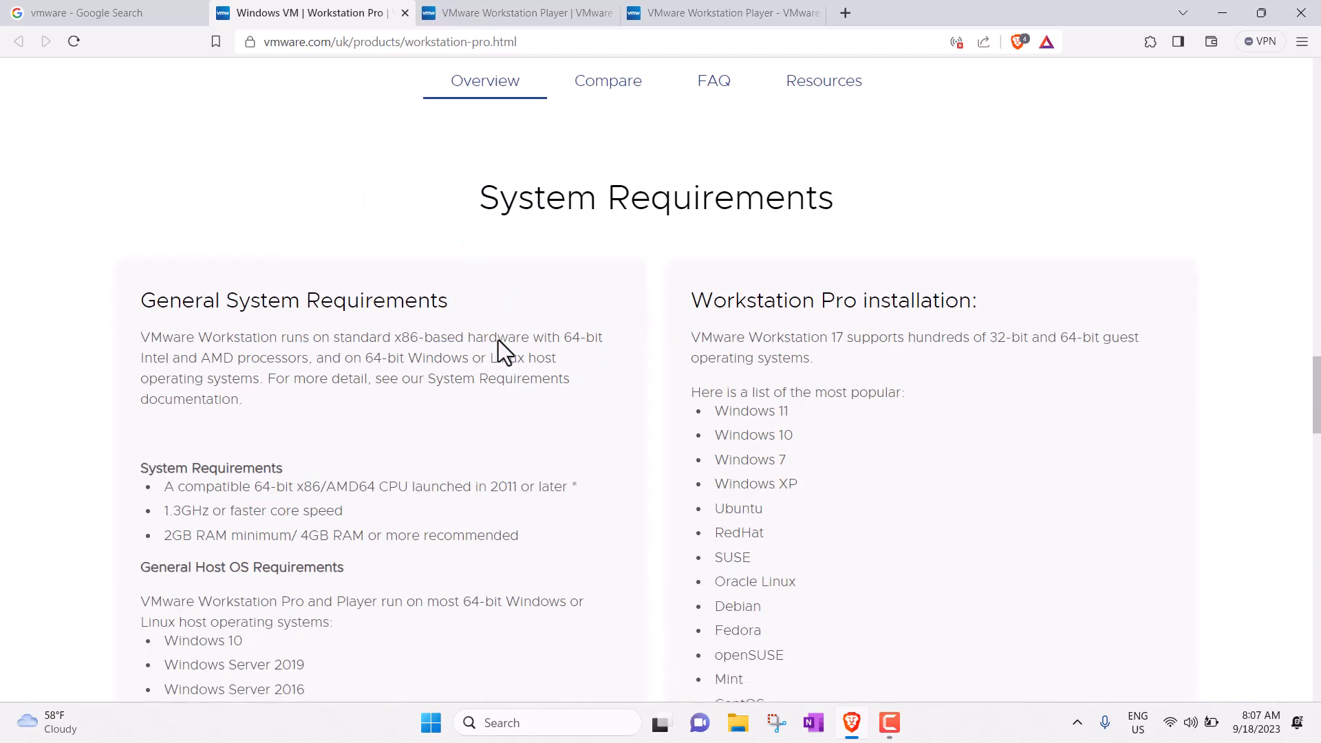
{"action": "scroll", "coordinate": [155, 301], "scroll_direction": "down", "scroll_amount": 2}
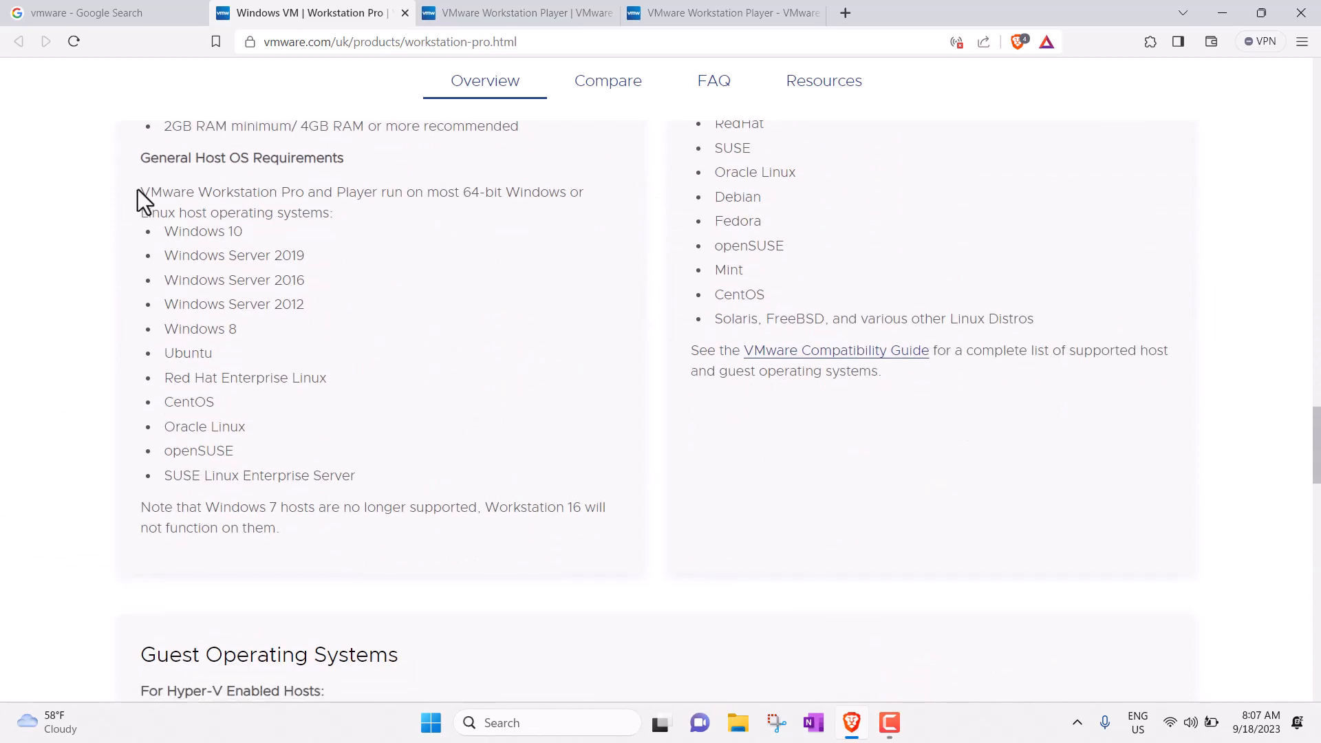
{"action": "left_click_drag", "start_coordinate": [137, 190], "coordinate": [373, 477]}
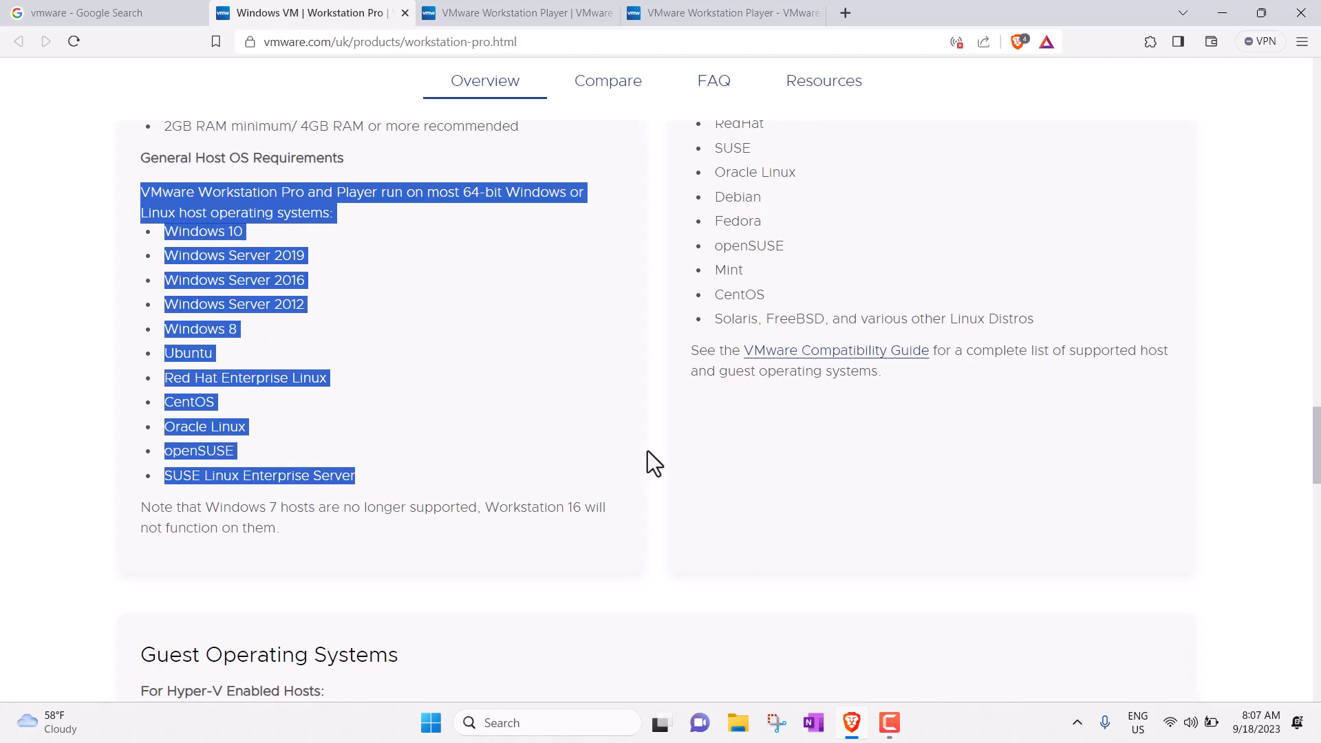
Go back to the page banner and highlight the VMware Workstation Pro heading.
{"action": "scroll", "coordinate": [646, 451], "scroll_direction": "up", "scroll_amount": 10}
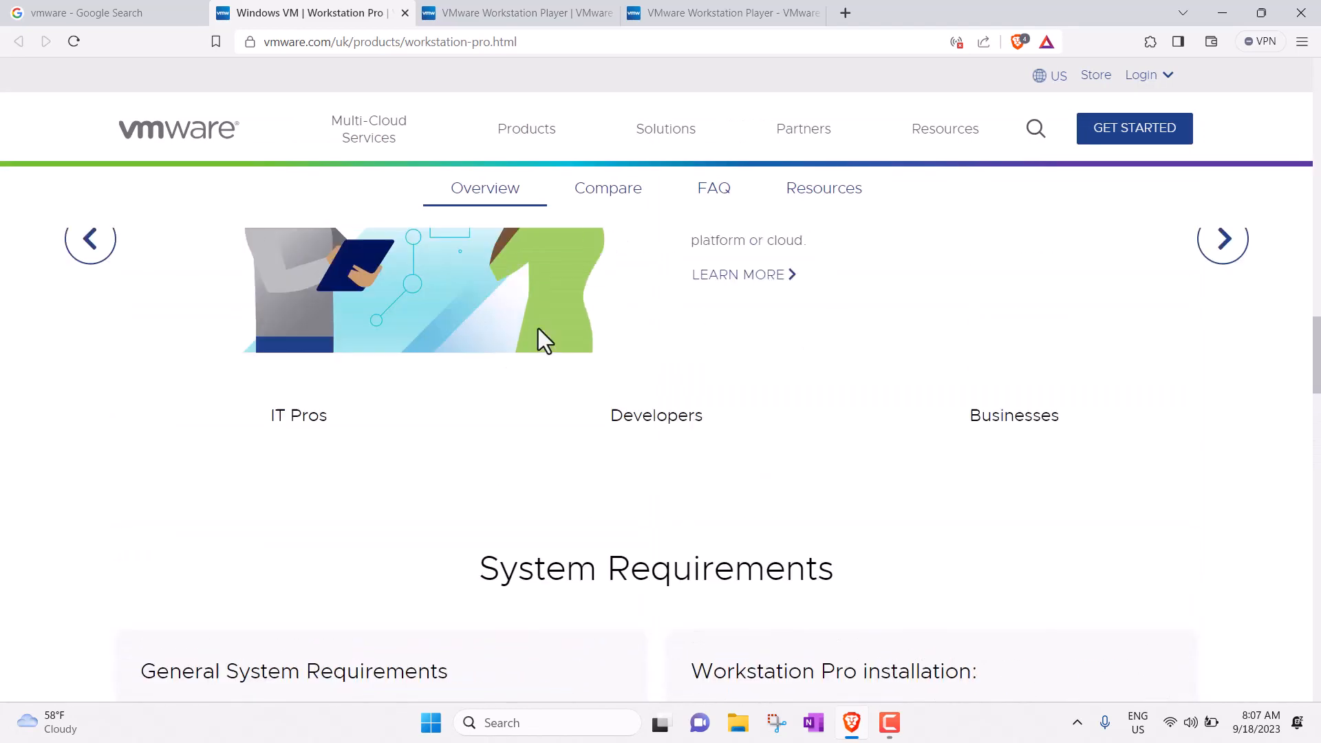
{"action": "scroll", "coordinate": [538, 328], "scroll_direction": "up", "scroll_amount": 15}
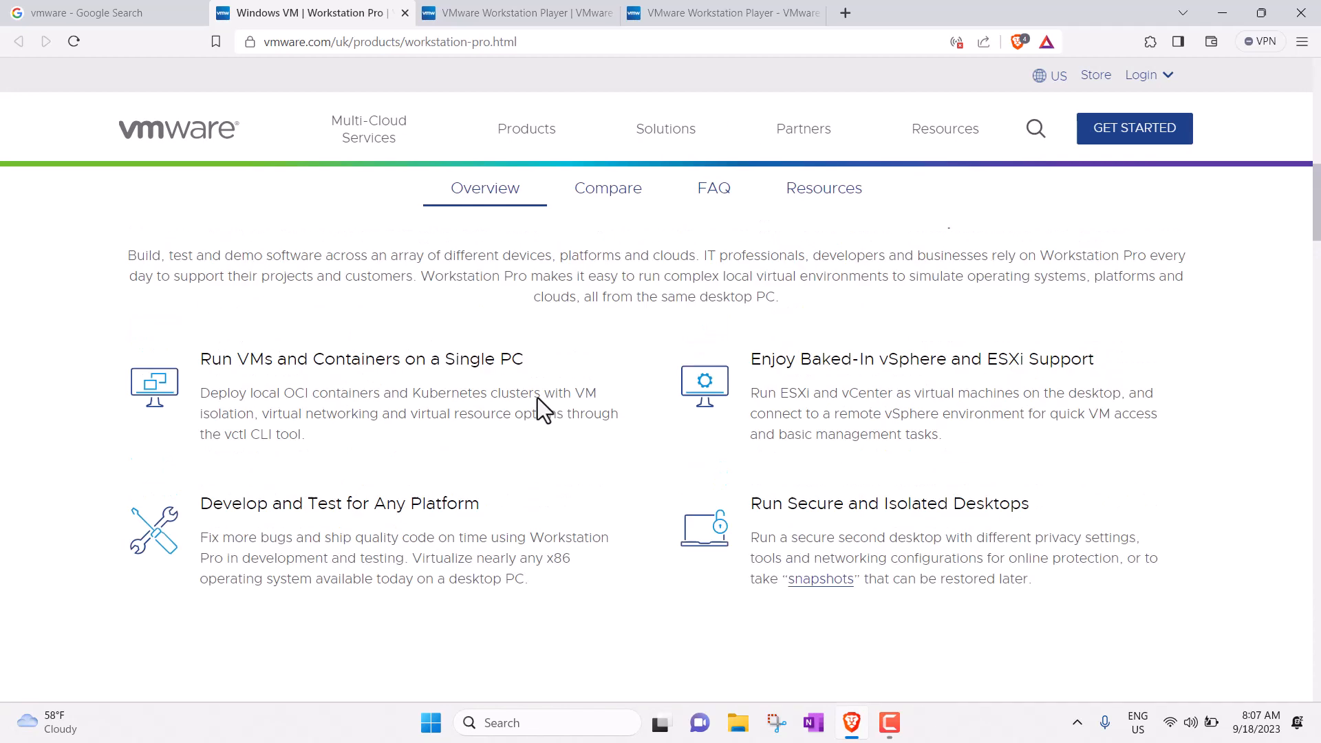
{"action": "scroll", "coordinate": [538, 399], "scroll_direction": "up", "scroll_amount": 10}
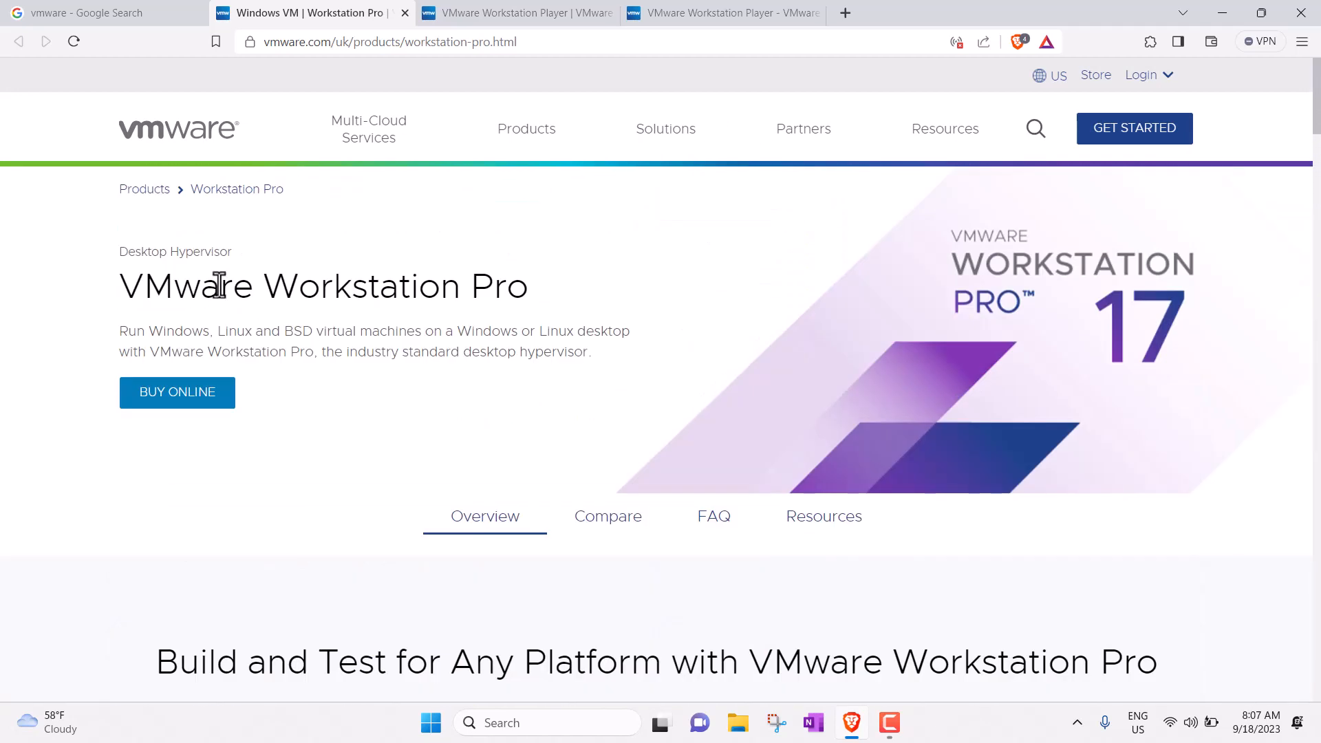
{"action": "left_click_drag", "start_coordinate": [119, 288], "coordinate": [539, 296]}
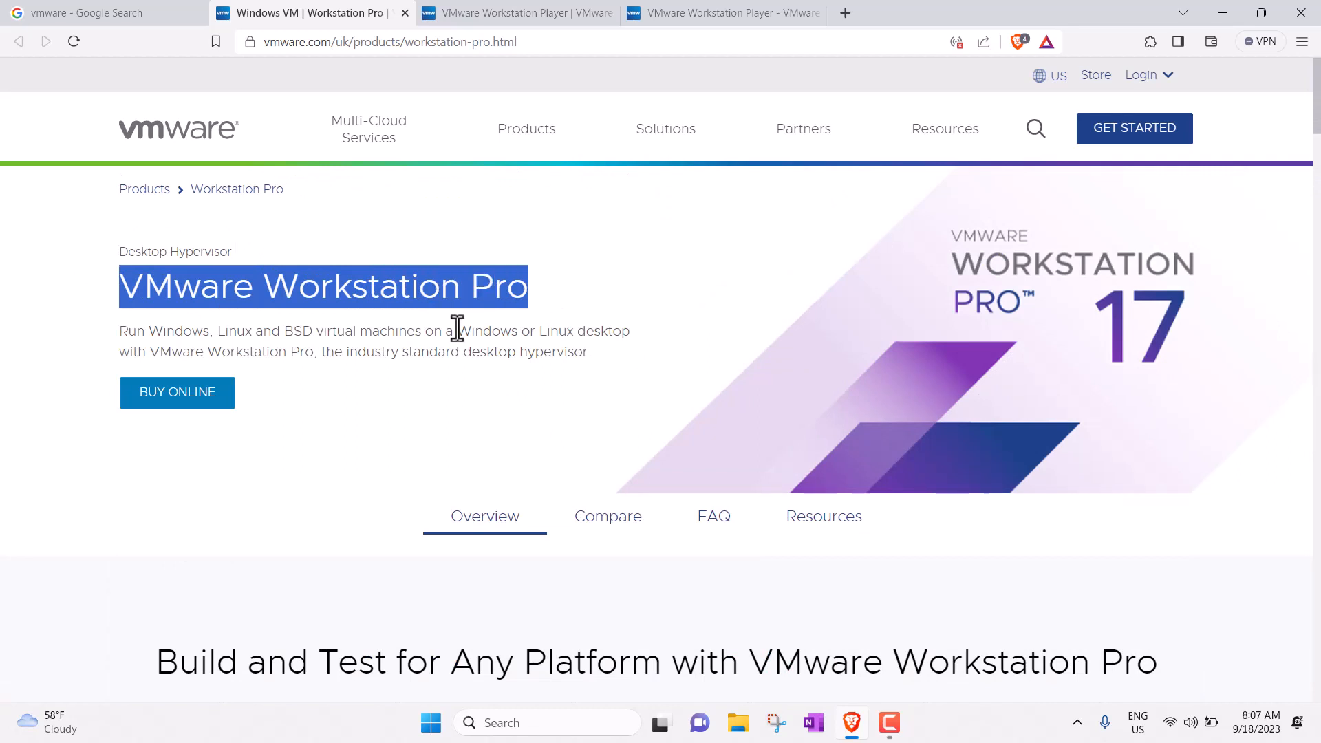
{"action": "left_click", "coordinate": [571, 298]}
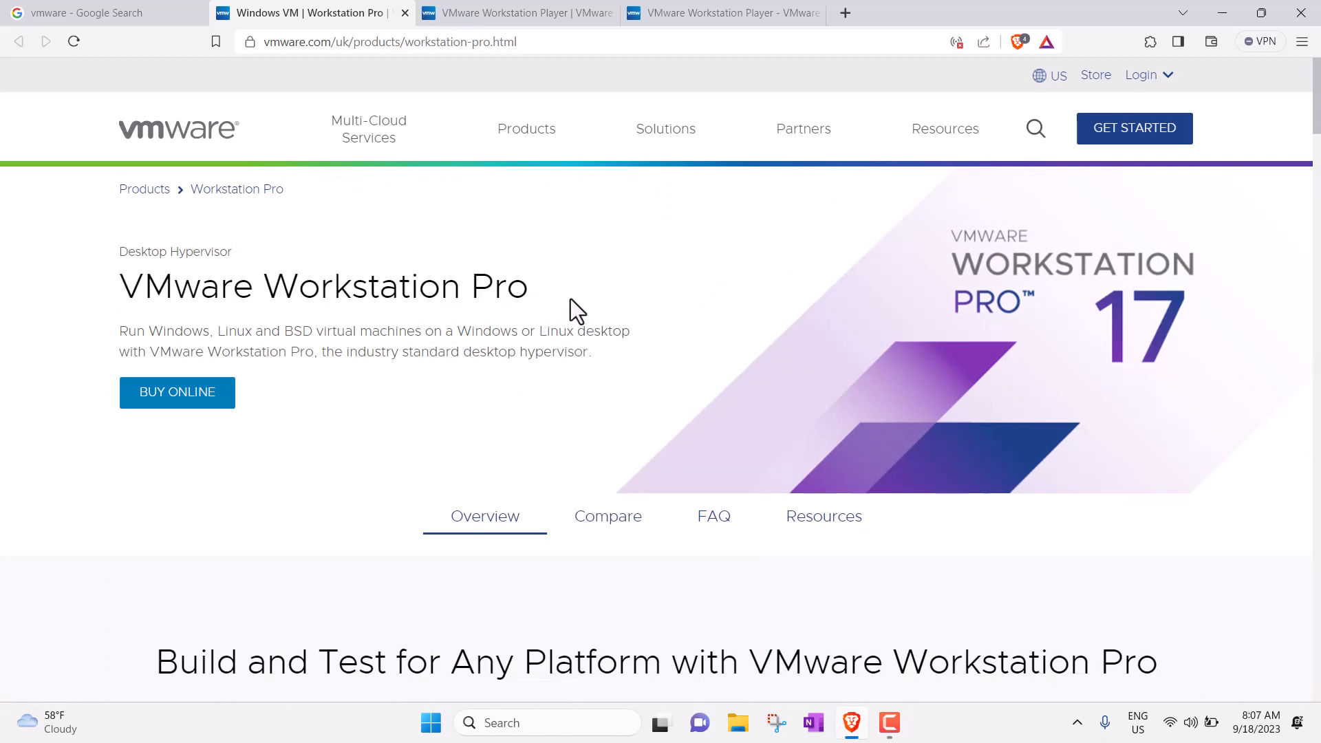
{"action": "left_click_drag", "start_coordinate": [118, 297], "coordinate": [544, 295]}
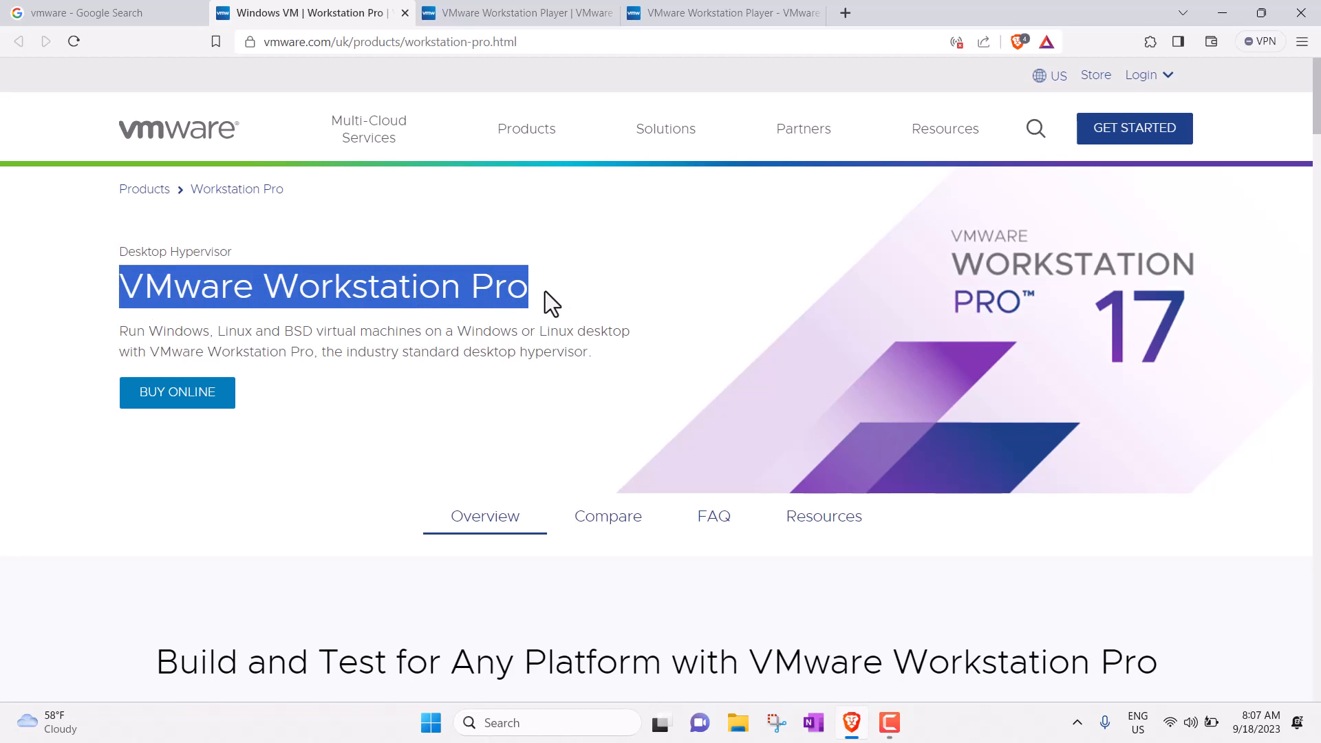
Look through the open Workstation Player download, Workstation Pro and Workstation Player product pages.
{"action": "left_click", "coordinate": [639, 14]}
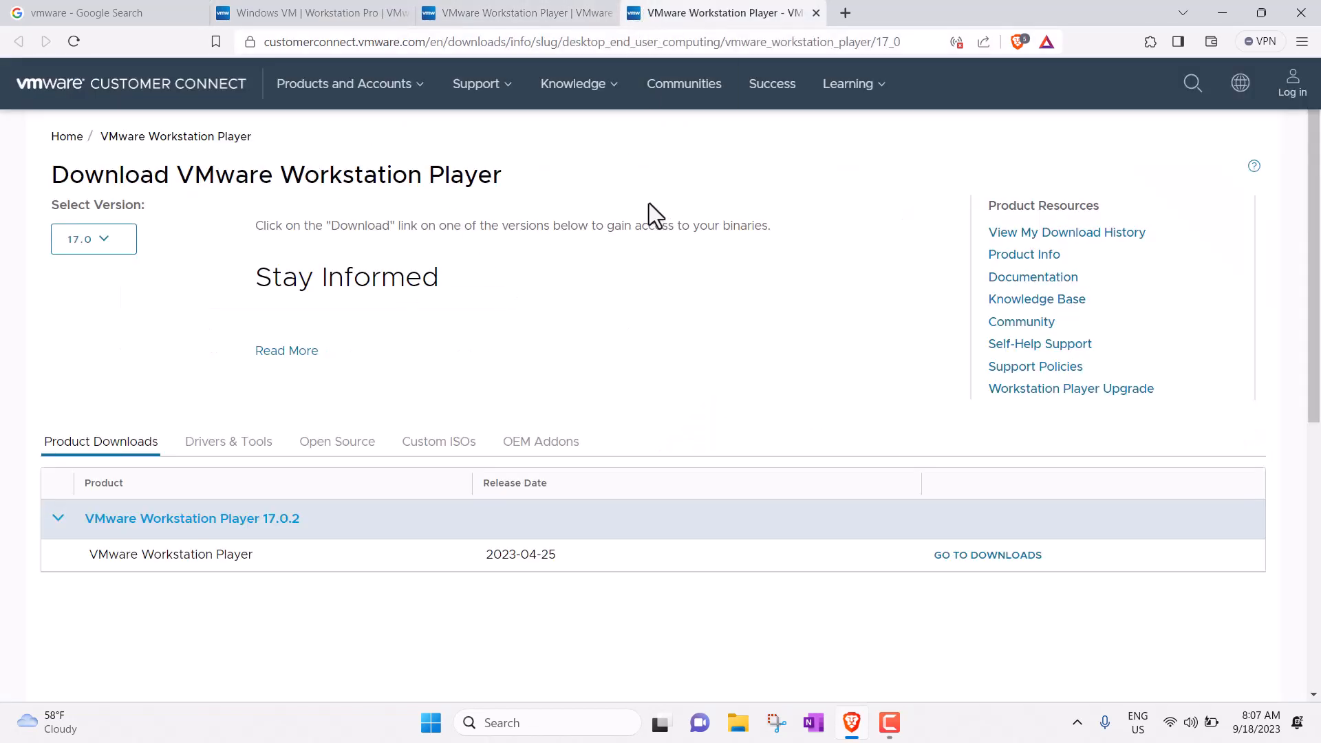
{"action": "left_click", "coordinate": [484, 13]}
{"action": "left_click", "coordinate": [355, 11]}
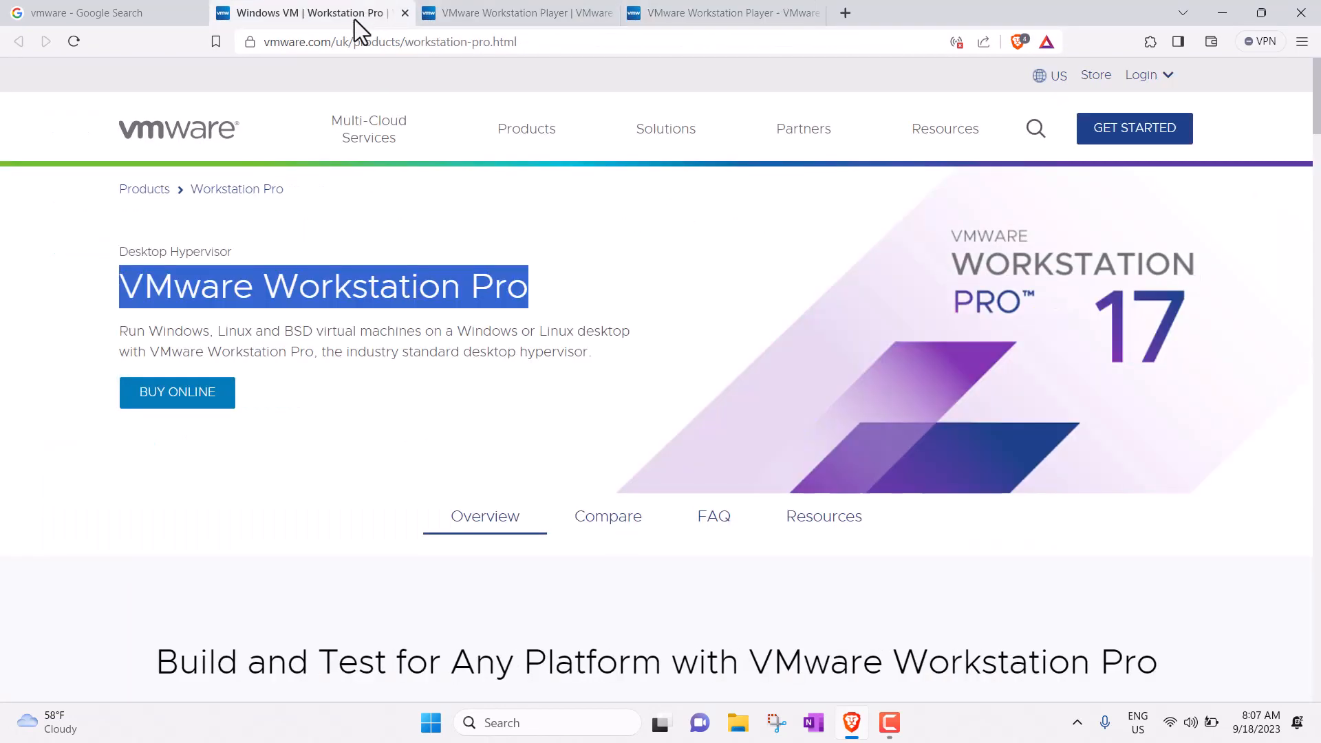
{"action": "left_click", "coordinate": [509, 12]}
{"action": "left_click", "coordinate": [677, 12]}
{"action": "left_click", "coordinate": [489, 13]}
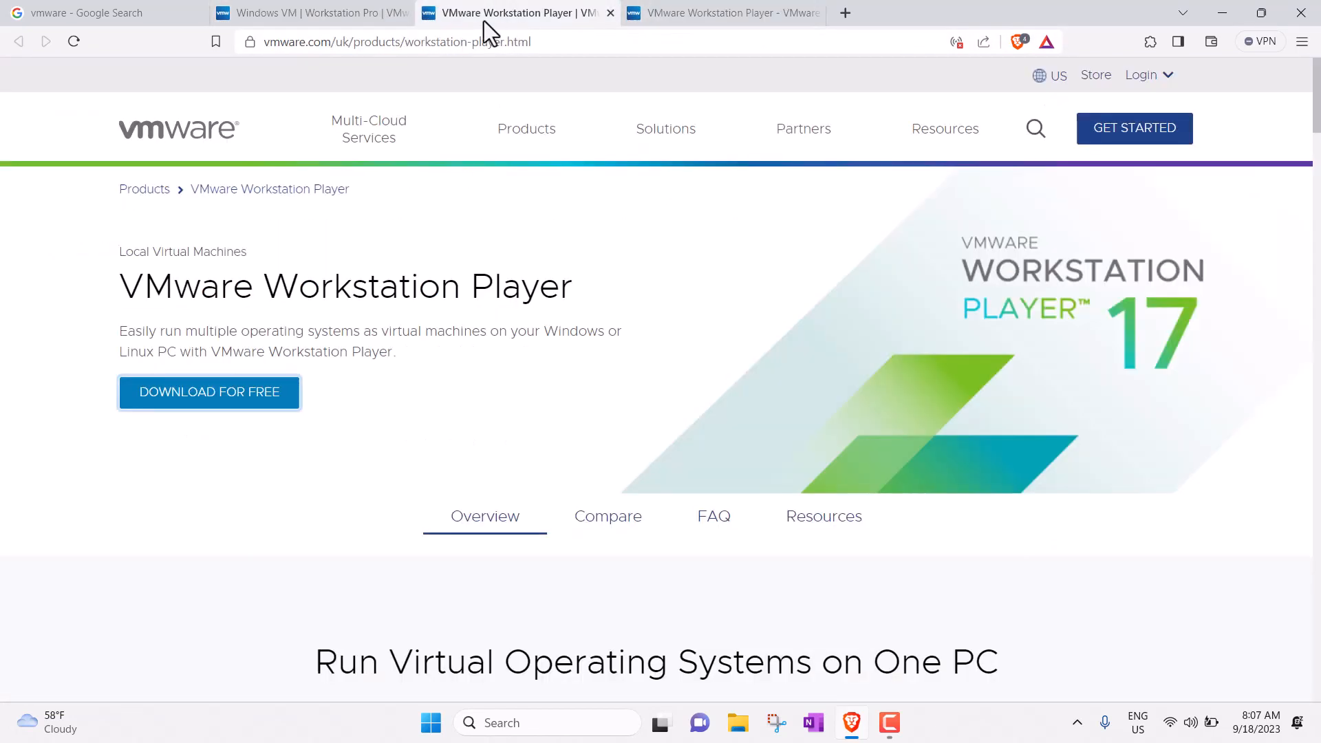
Return to the Workstation Pro page and locate its trial download link.
{"action": "left_click", "coordinate": [358, 11]}
{"action": "scroll", "coordinate": [551, 345], "scroll_direction": "down", "scroll_amount": 6}
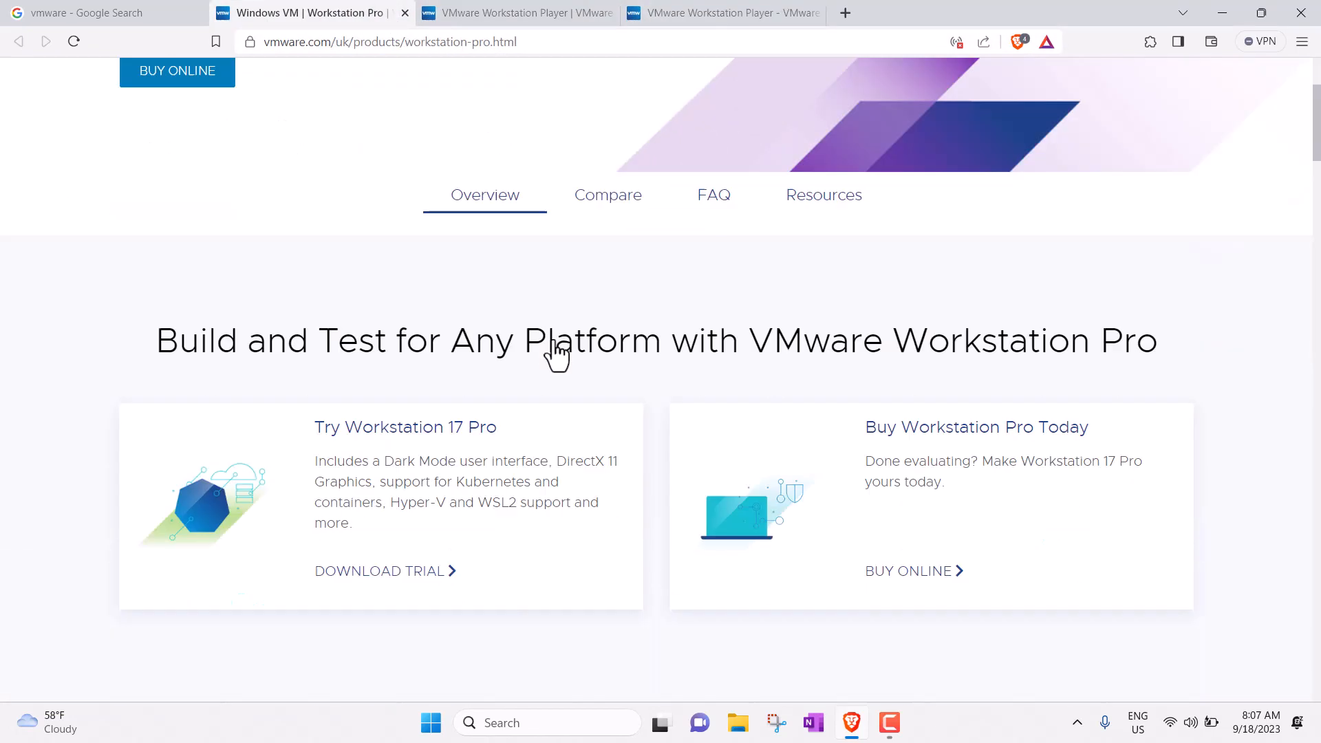
{"action": "scroll", "coordinate": [554, 341], "scroll_direction": "down", "scroll_amount": 3}
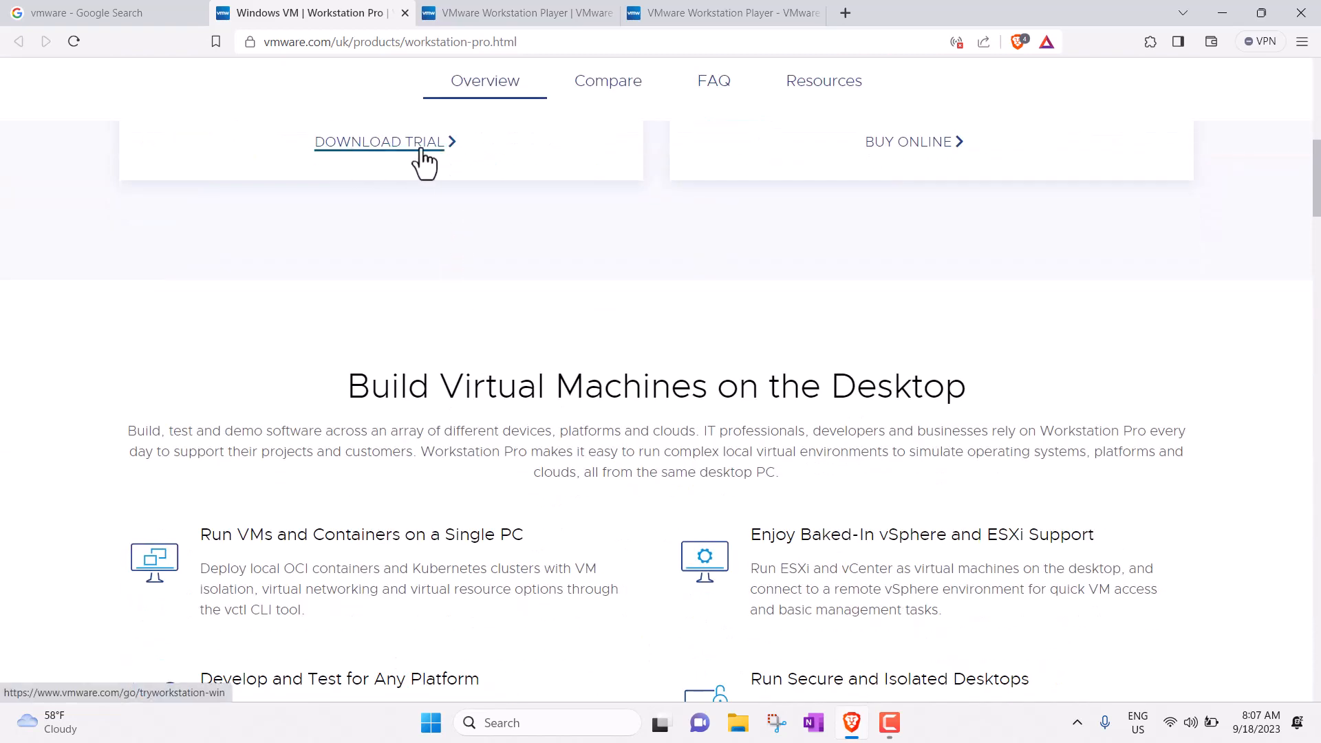
Check the VMware Workstation Player 17.0.2 entry on the Customer Connect download page, and return to the Workstation Pro page.
{"action": "left_click", "coordinate": [505, 12]}
{"action": "left_click", "coordinate": [634, 12]}
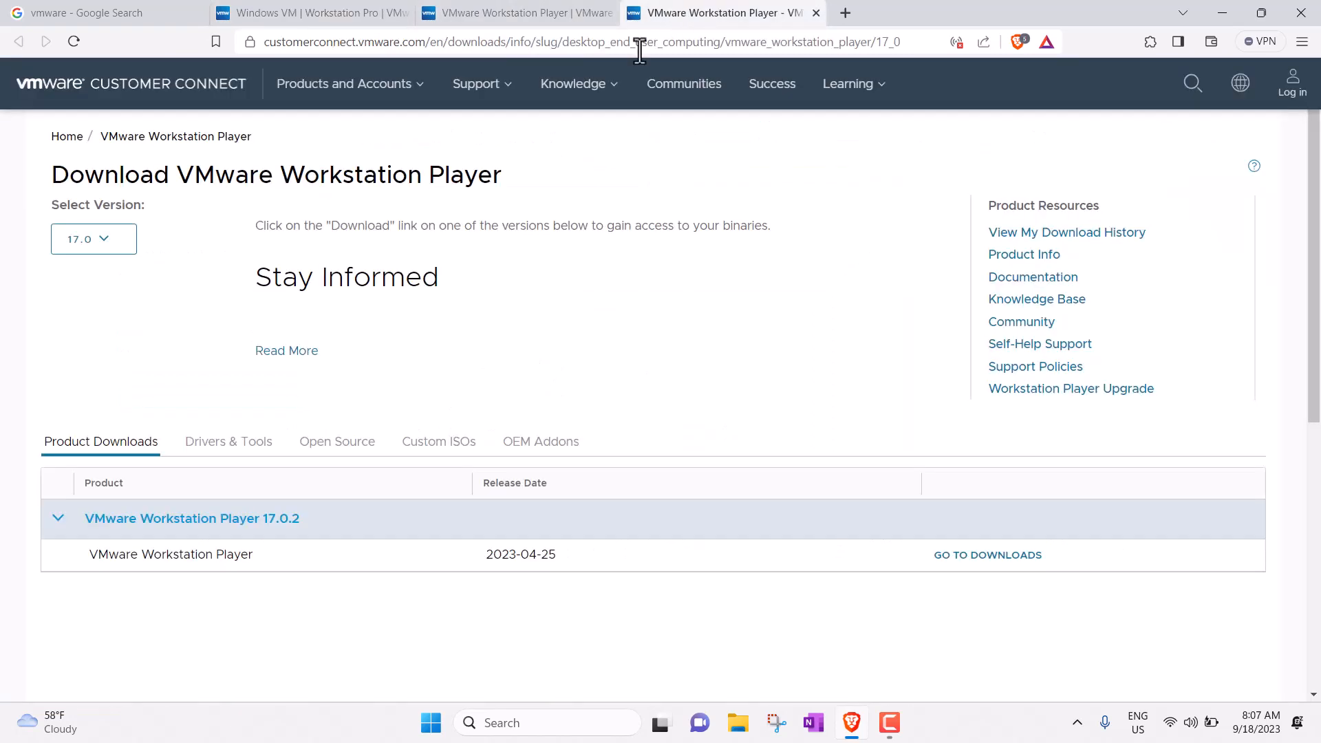
{"action": "scroll", "coordinate": [432, 307], "scroll_direction": "down", "scroll_amount": 2}
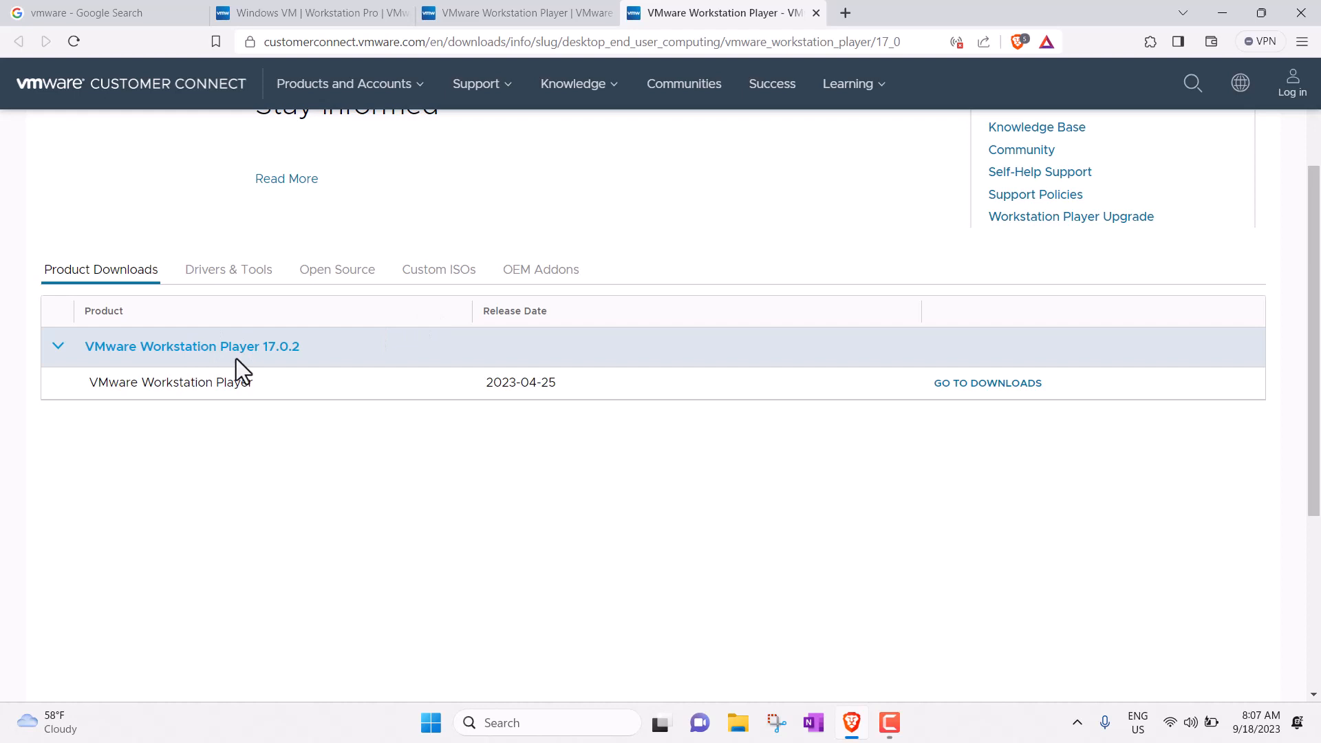
{"action": "left_click", "coordinate": [334, 13]}
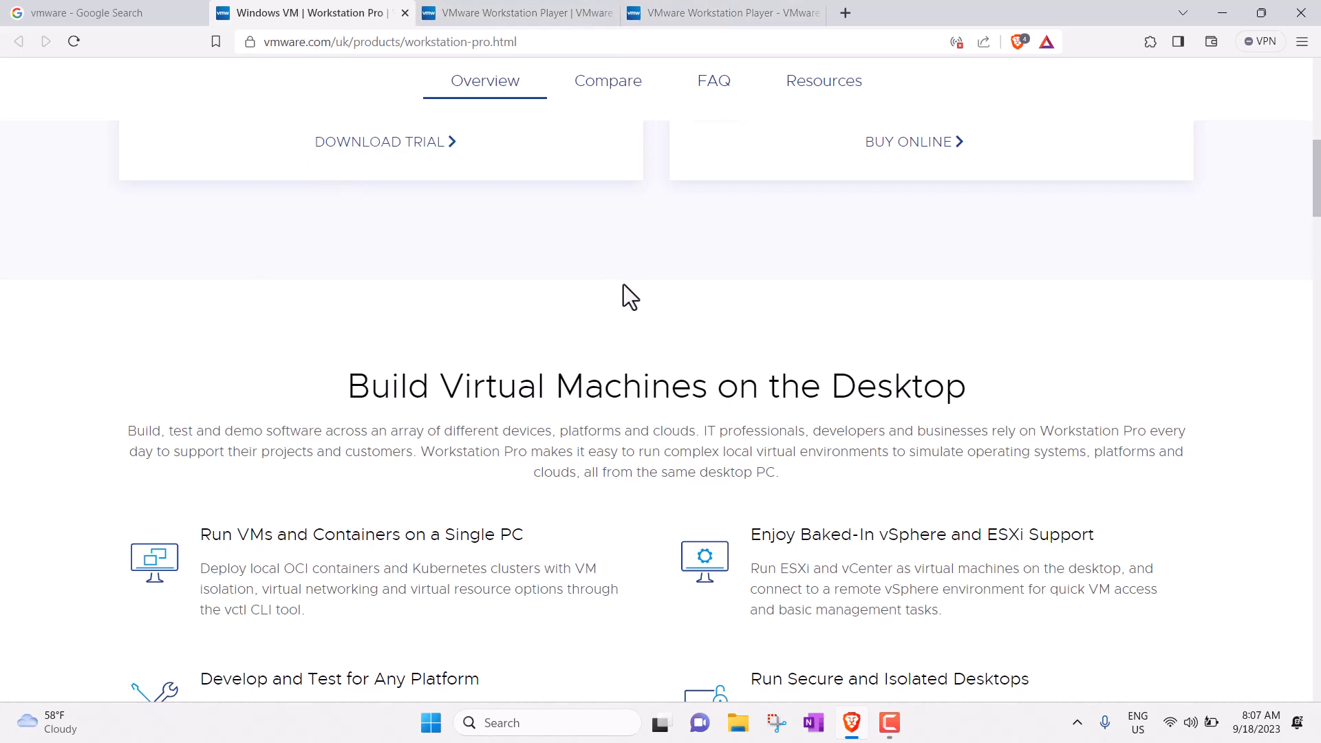
{"action": "scroll", "coordinate": [557, 330], "scroll_direction": "up", "scroll_amount": 8}
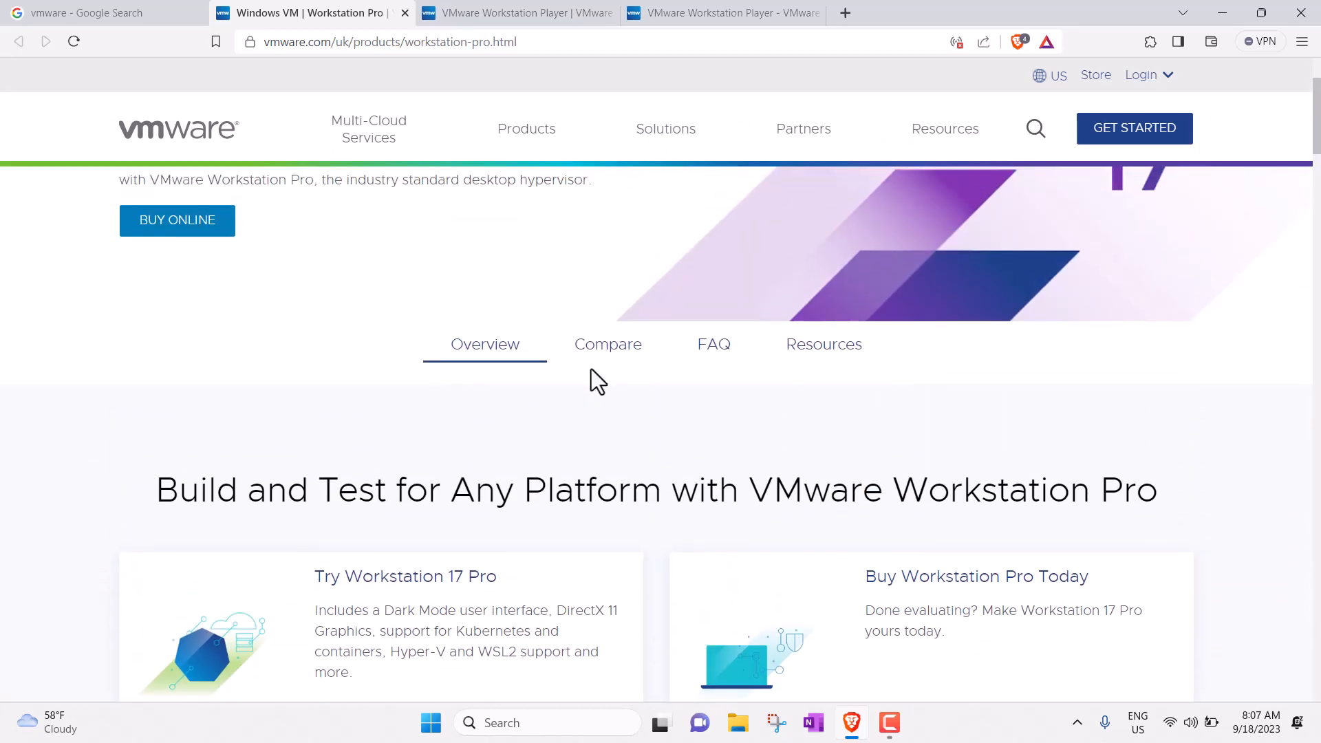
Minimize the browser window to show the desktop.
{"action": "left_click", "coordinate": [1222, 14]}
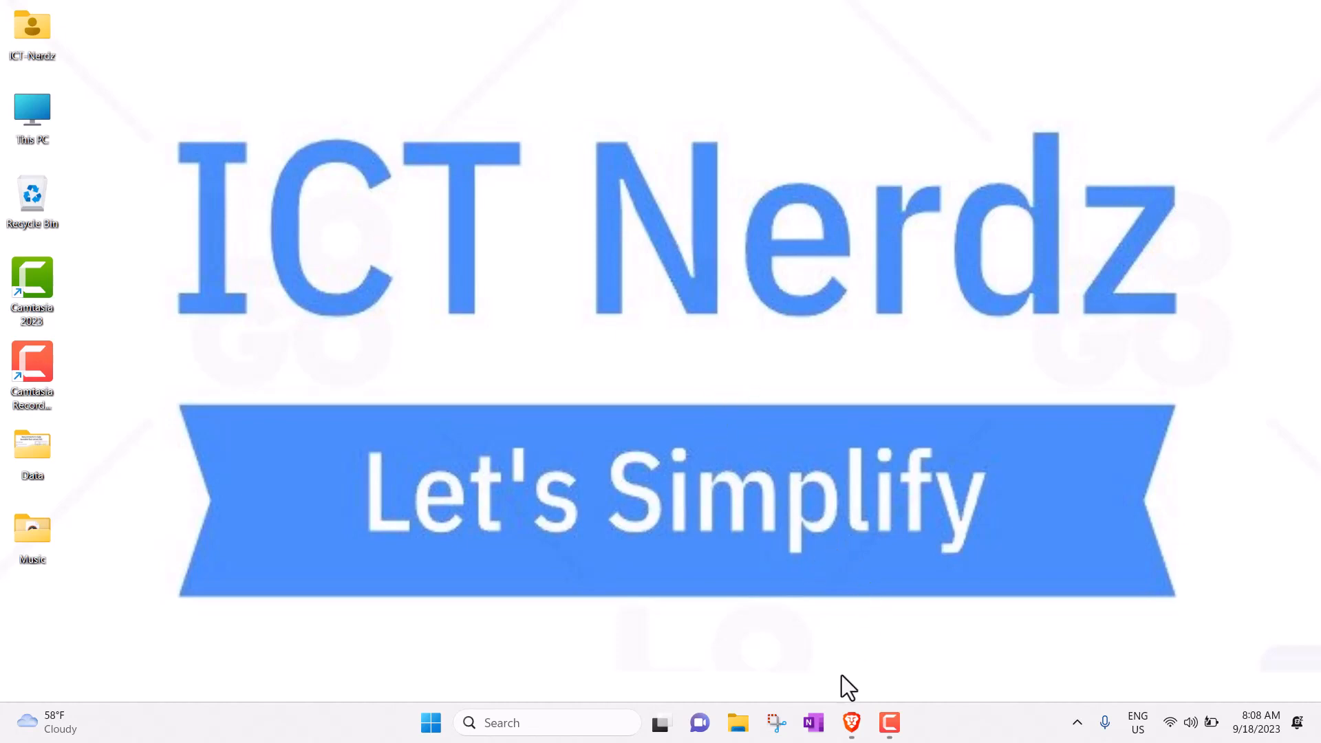
{"action": "left_click", "coordinate": [862, 717]}
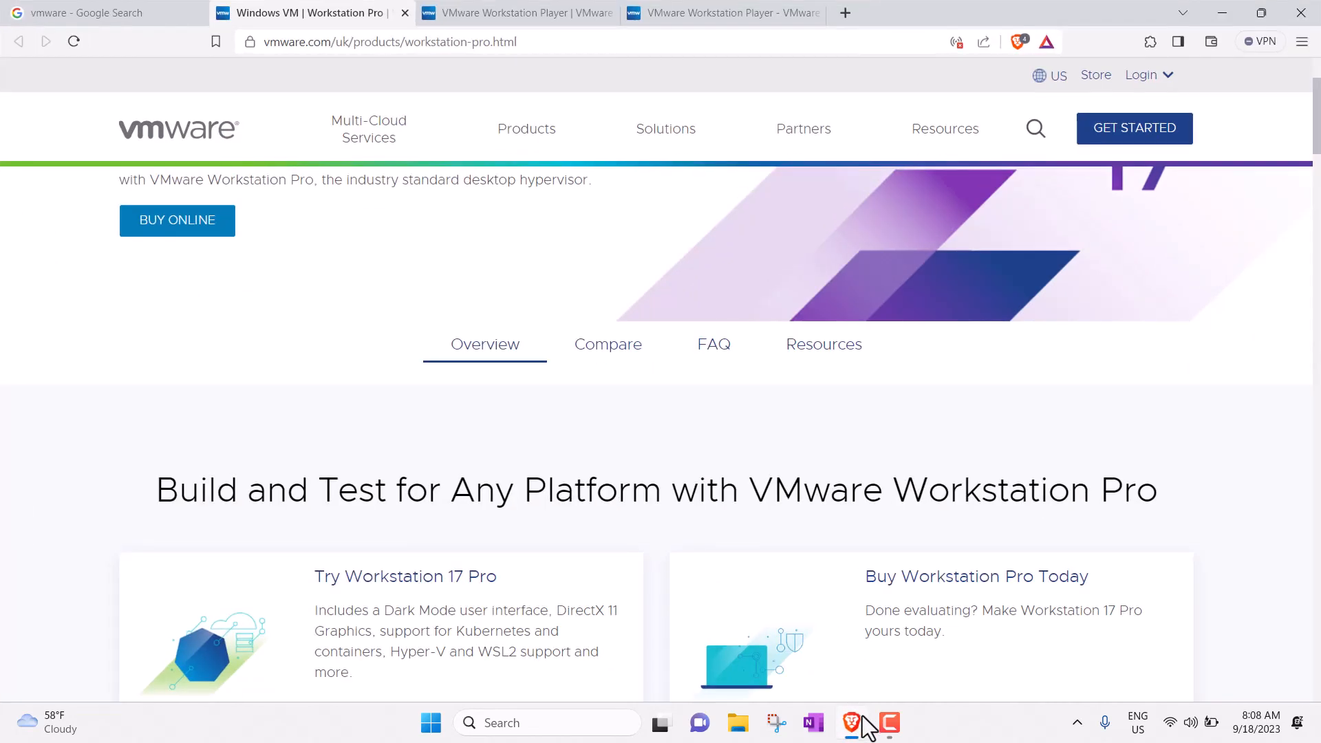
{"action": "left_click", "coordinate": [862, 717]}
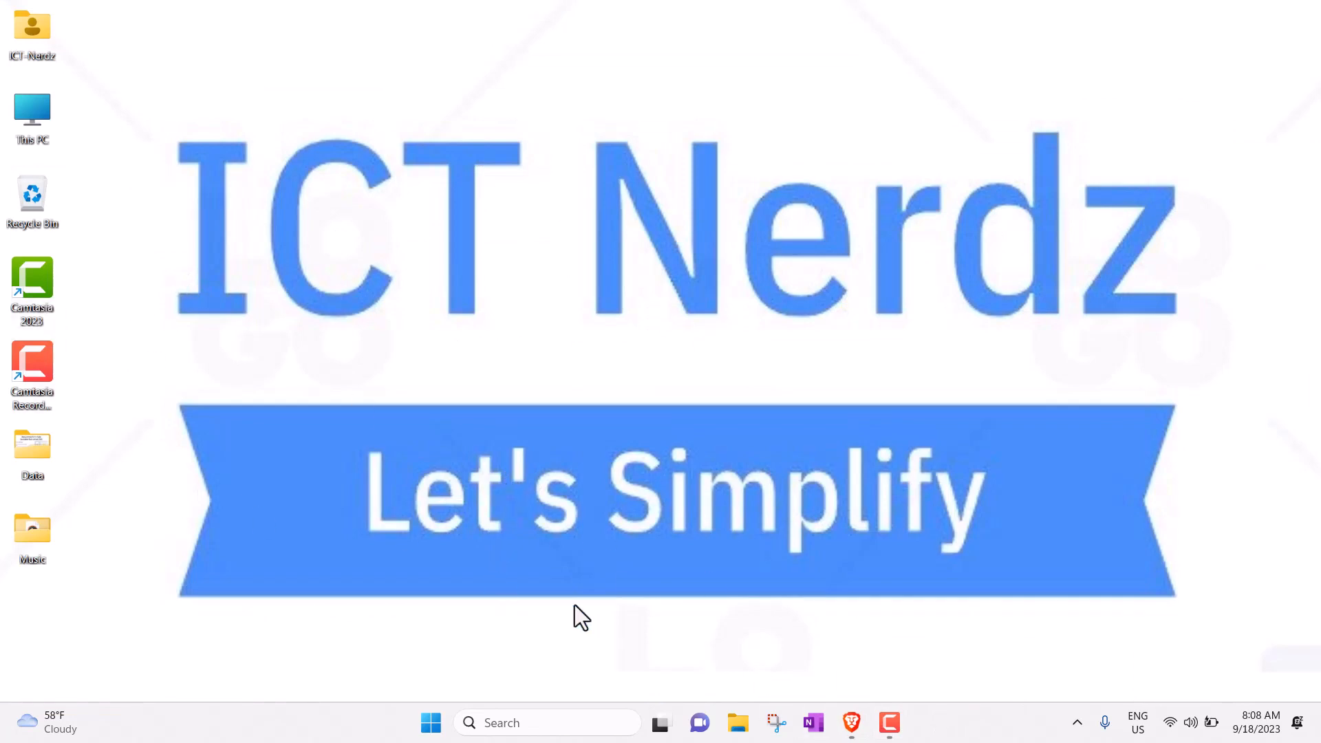
{"action": "left_click", "coordinate": [1077, 724]}
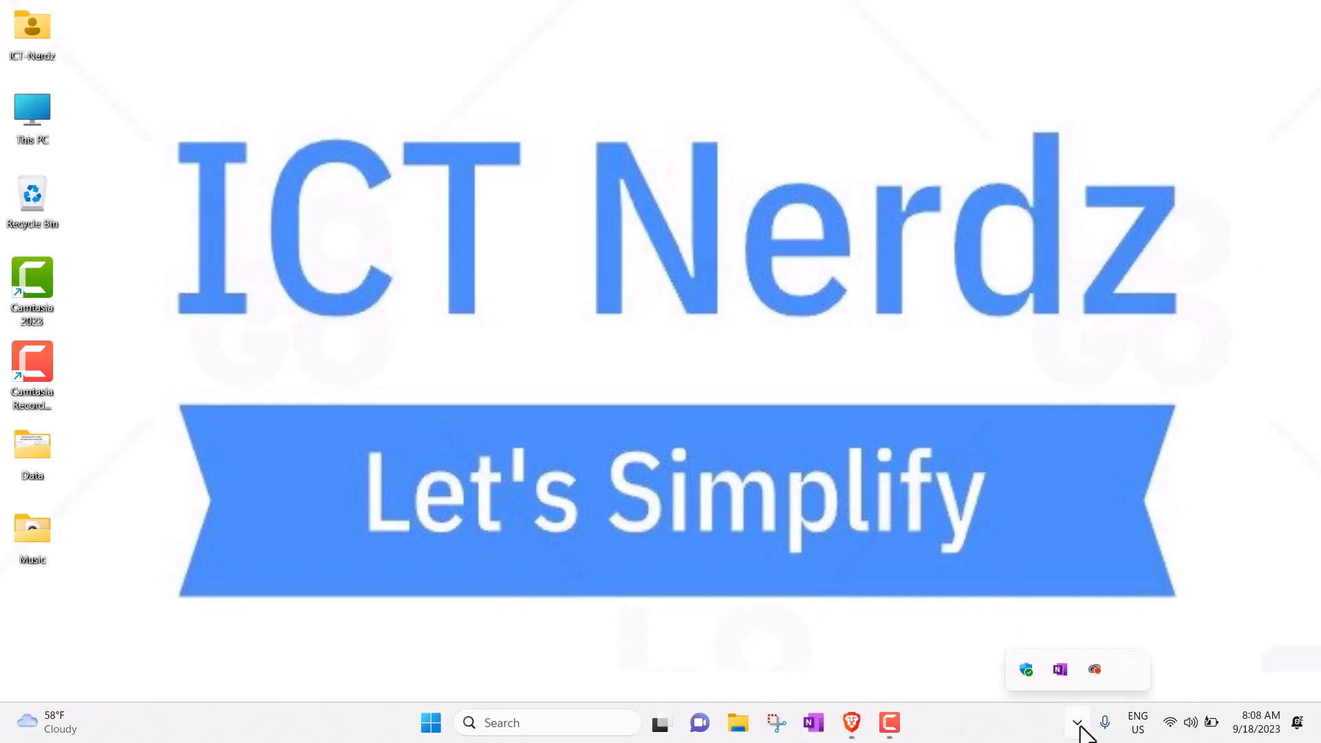
Search Windows for "vmwa" and launch VMware Workstation Pro.
{"action": "left_click", "coordinate": [475, 721]}
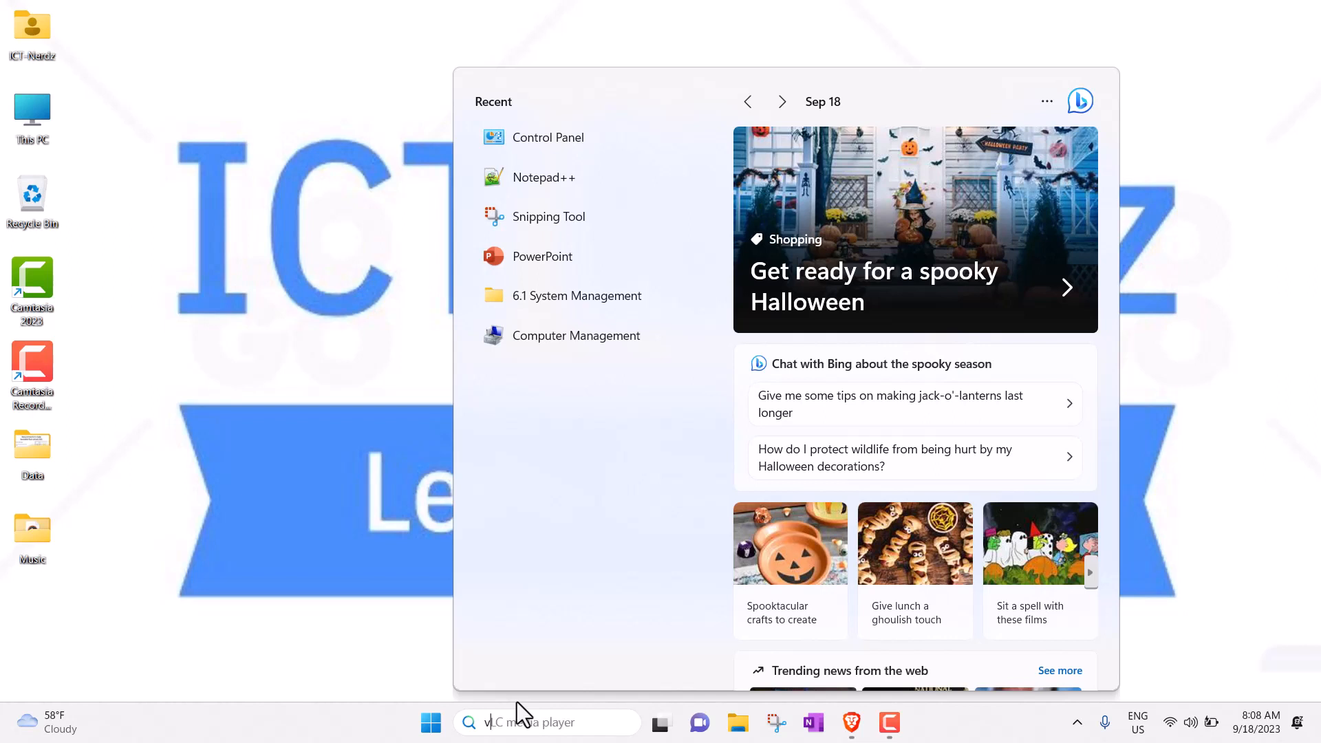
{"action": "type", "text": "vmwa"}
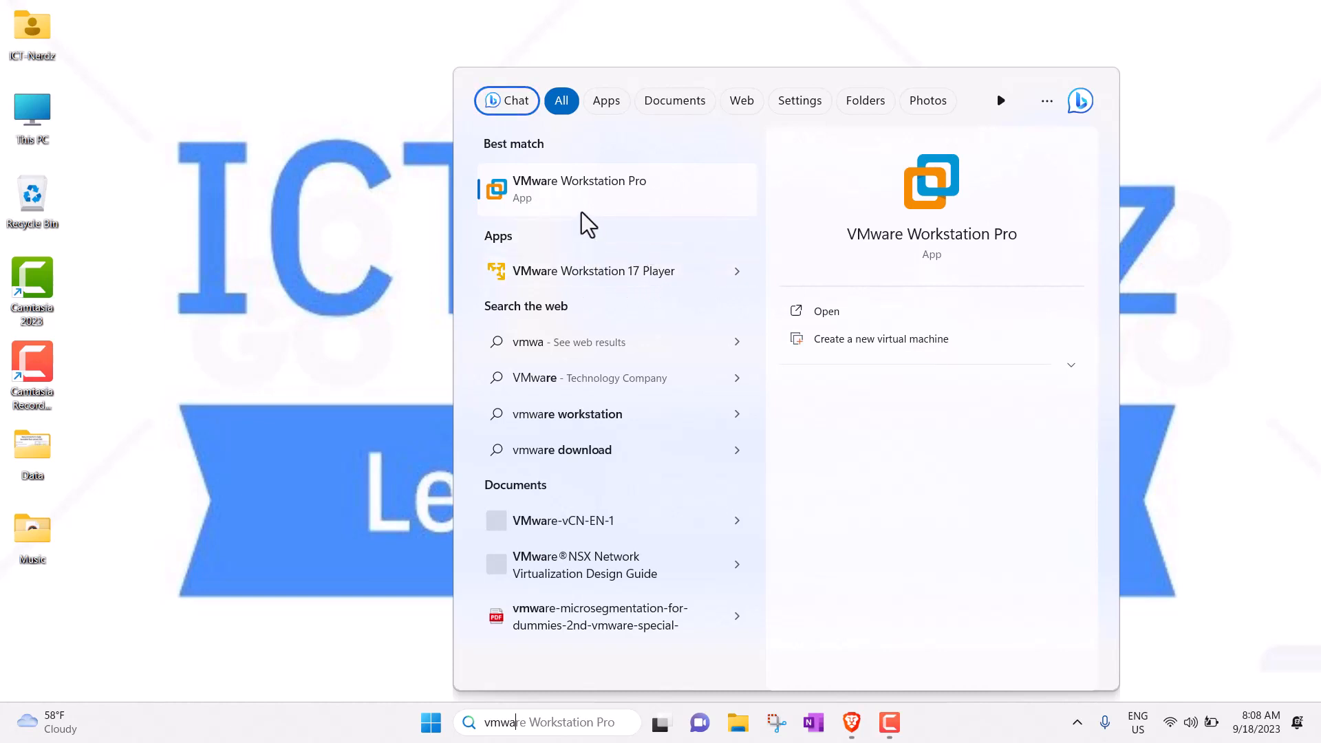
{"action": "left_click", "coordinate": [576, 185]}
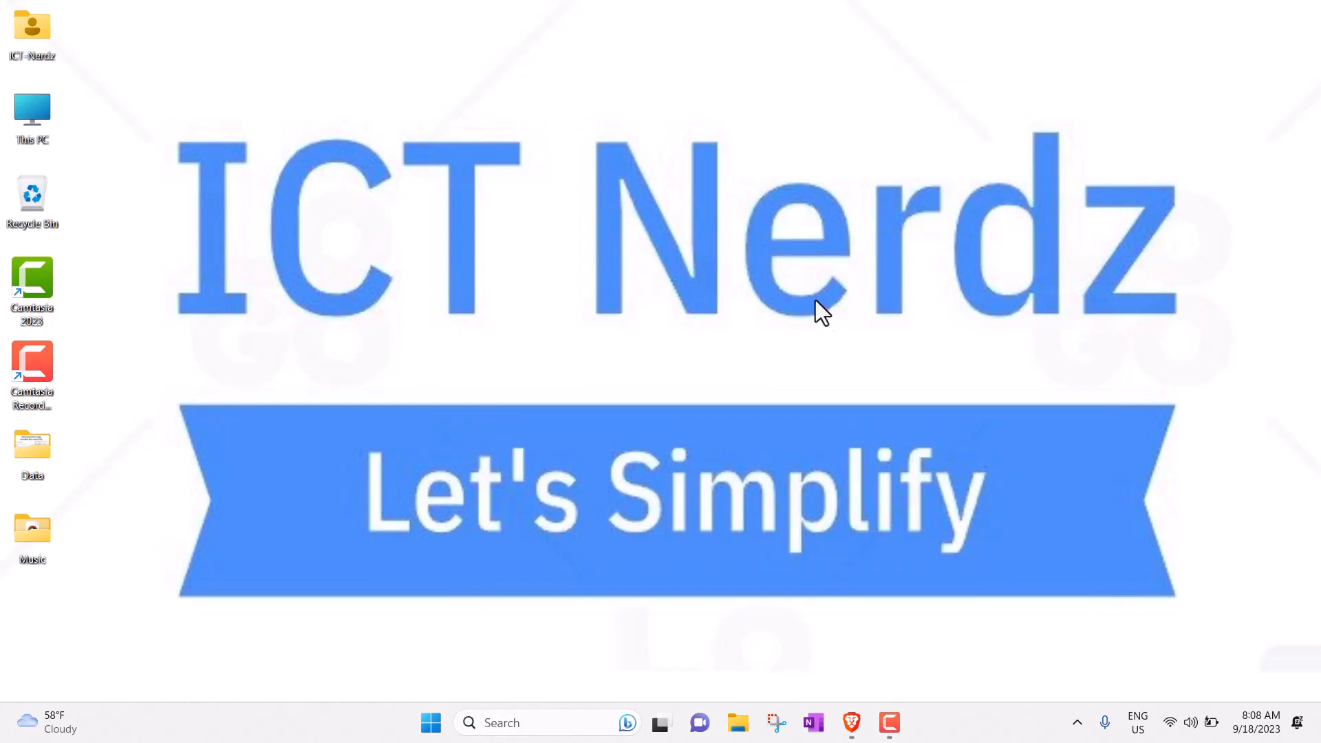
{"action": "left_click", "coordinate": [1077, 722]}
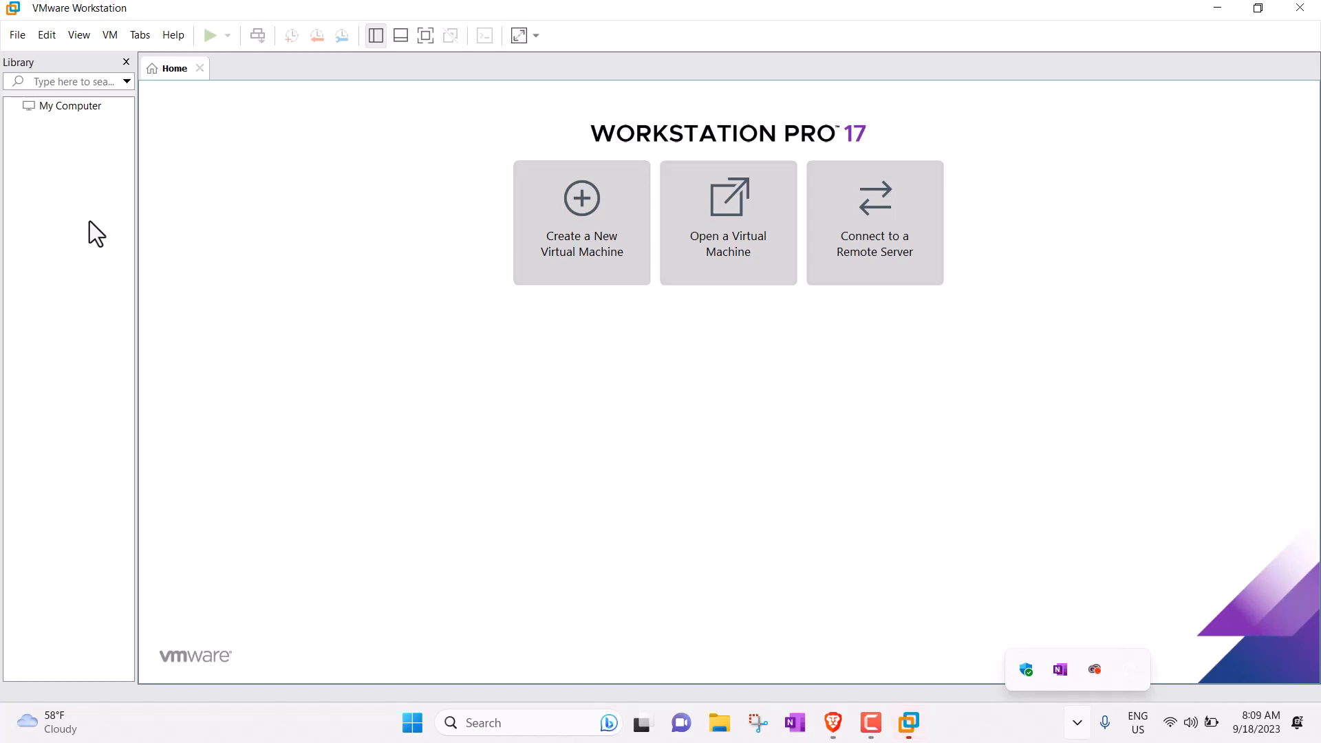
{"action": "left_click", "coordinate": [19, 37]}
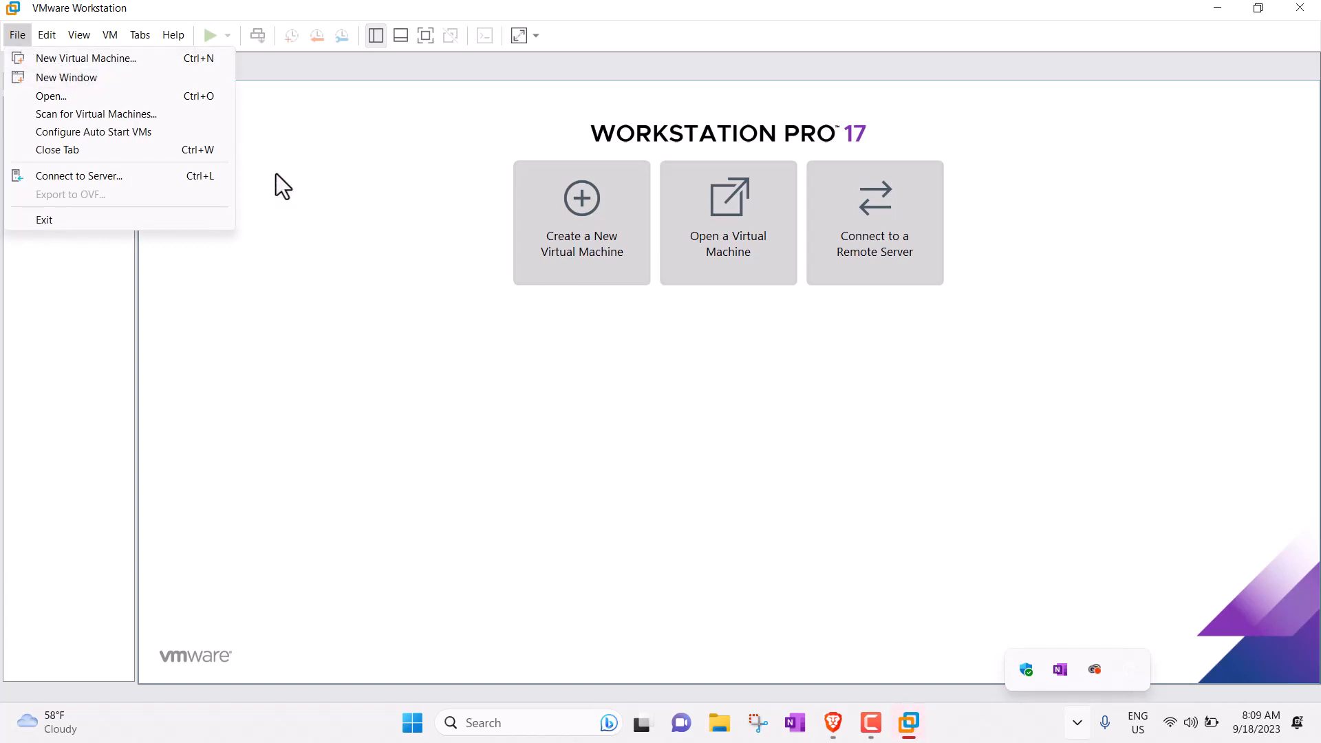
{"action": "left_click", "coordinate": [593, 241]}
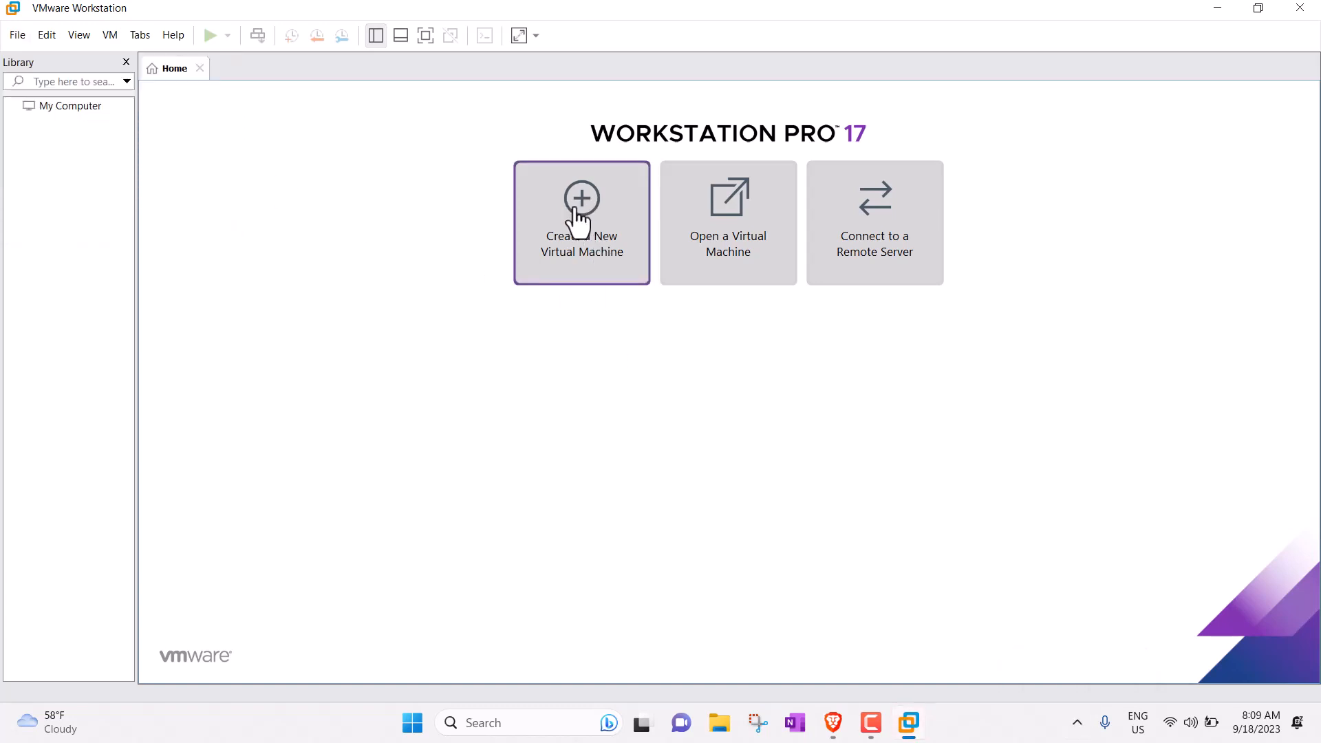
{"action": "left_click", "coordinate": [592, 212]}
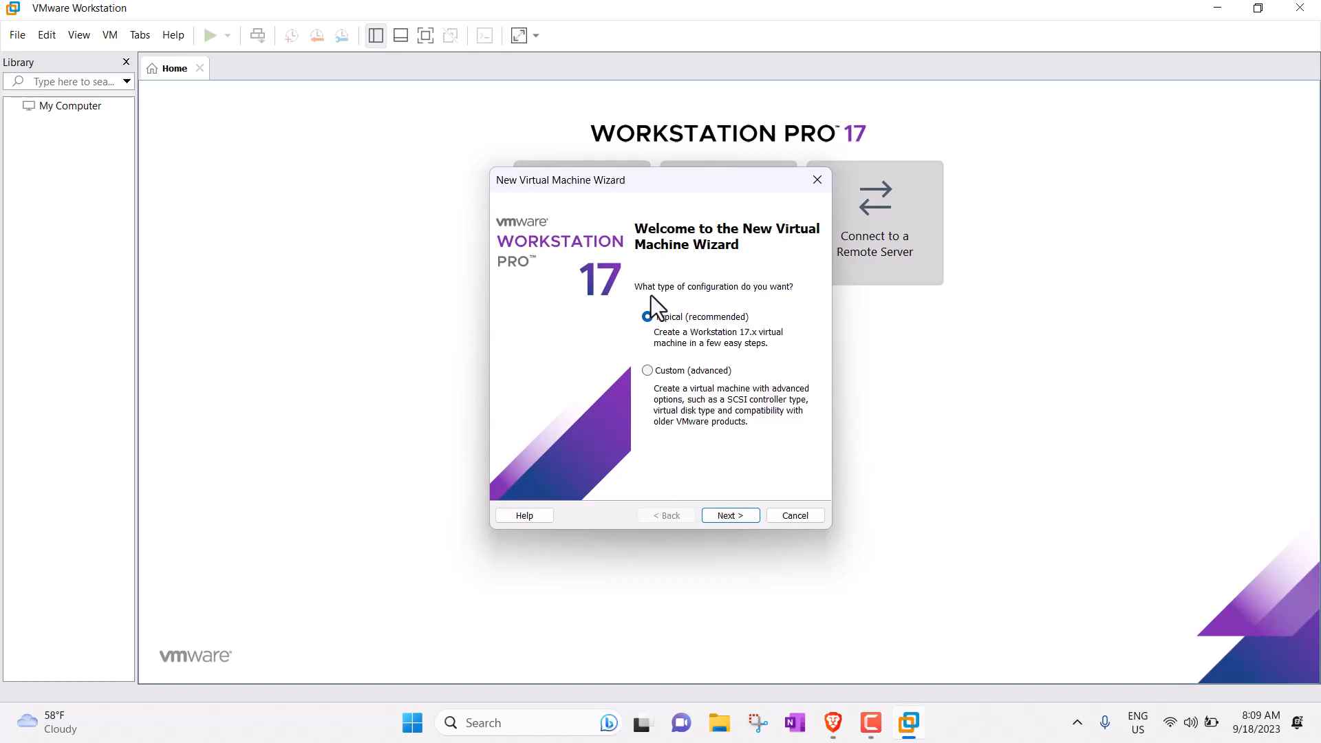
{"action": "left_click", "coordinate": [798, 516]}
Start creating a new virtual machine with the Typical (recommended) configuration and continue to the guest operating system installation options.
{"action": "left_click", "coordinate": [18, 35]}
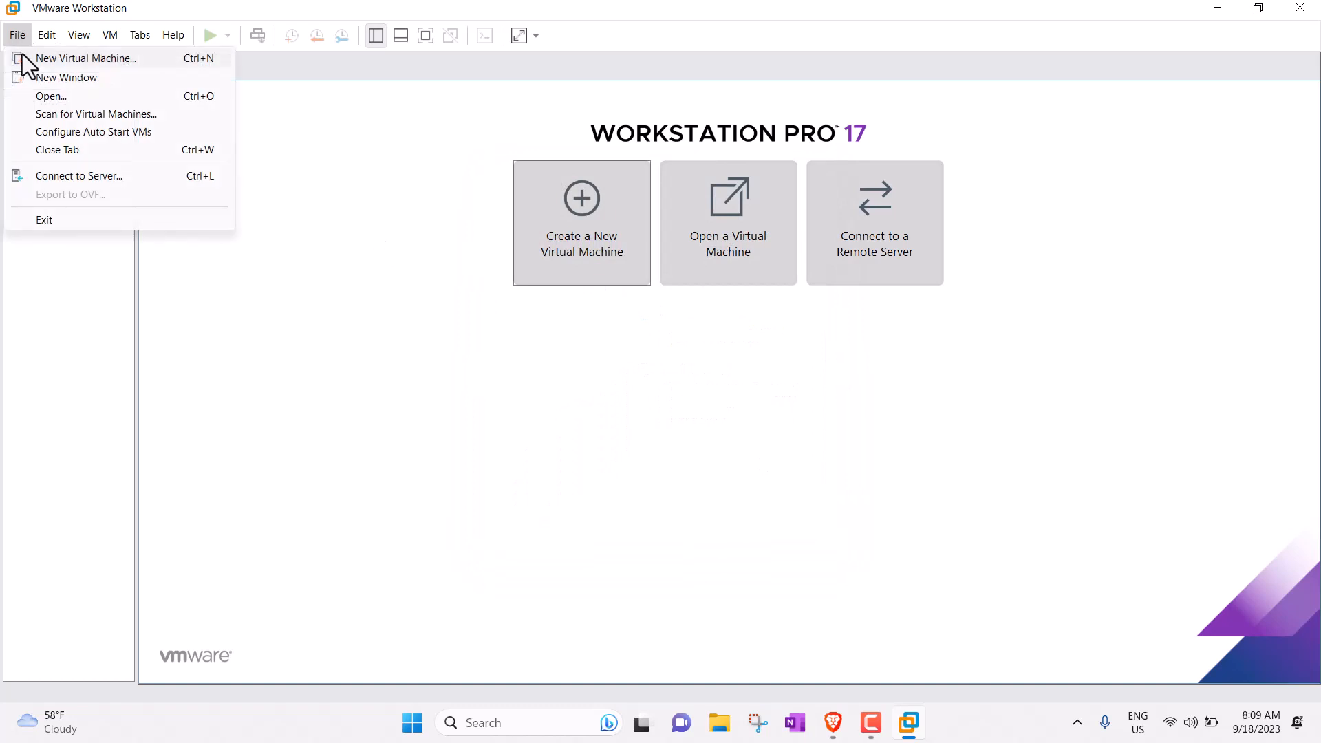
{"action": "left_click", "coordinate": [34, 65]}
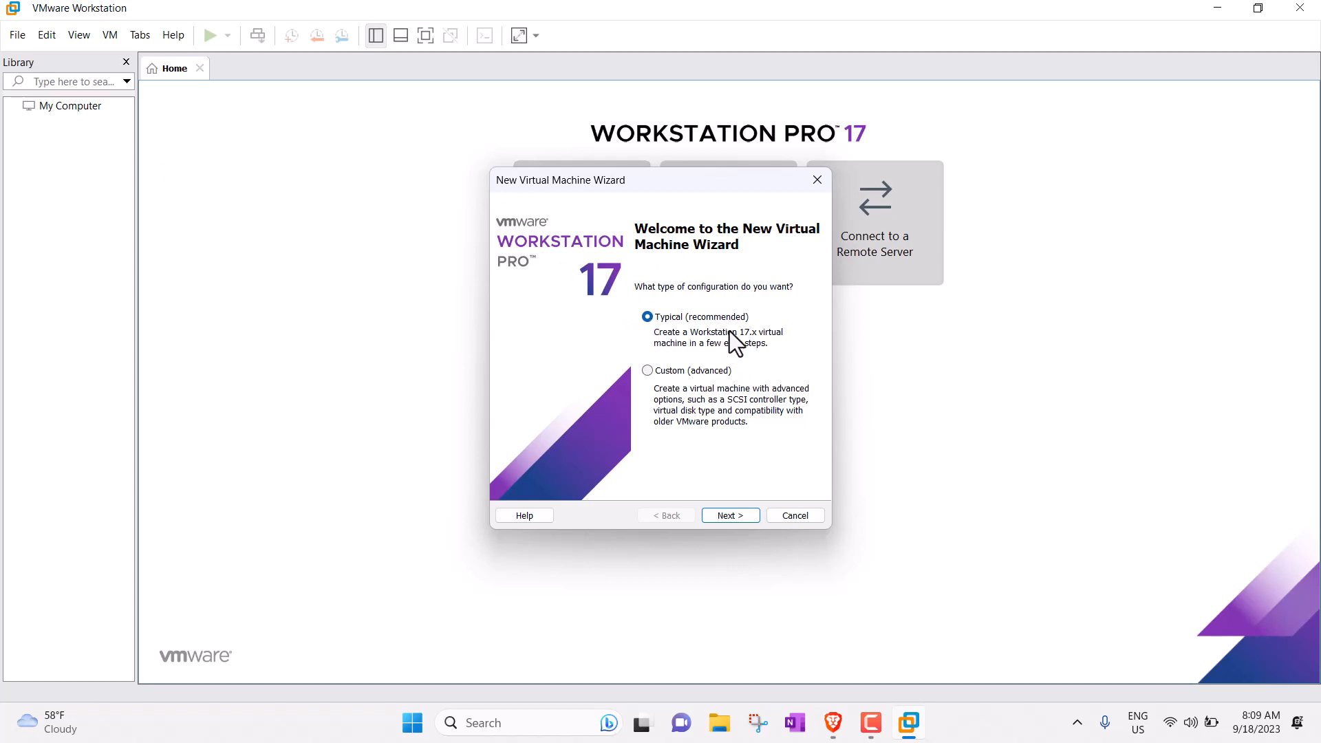
{"action": "left_click", "coordinate": [737, 516]}
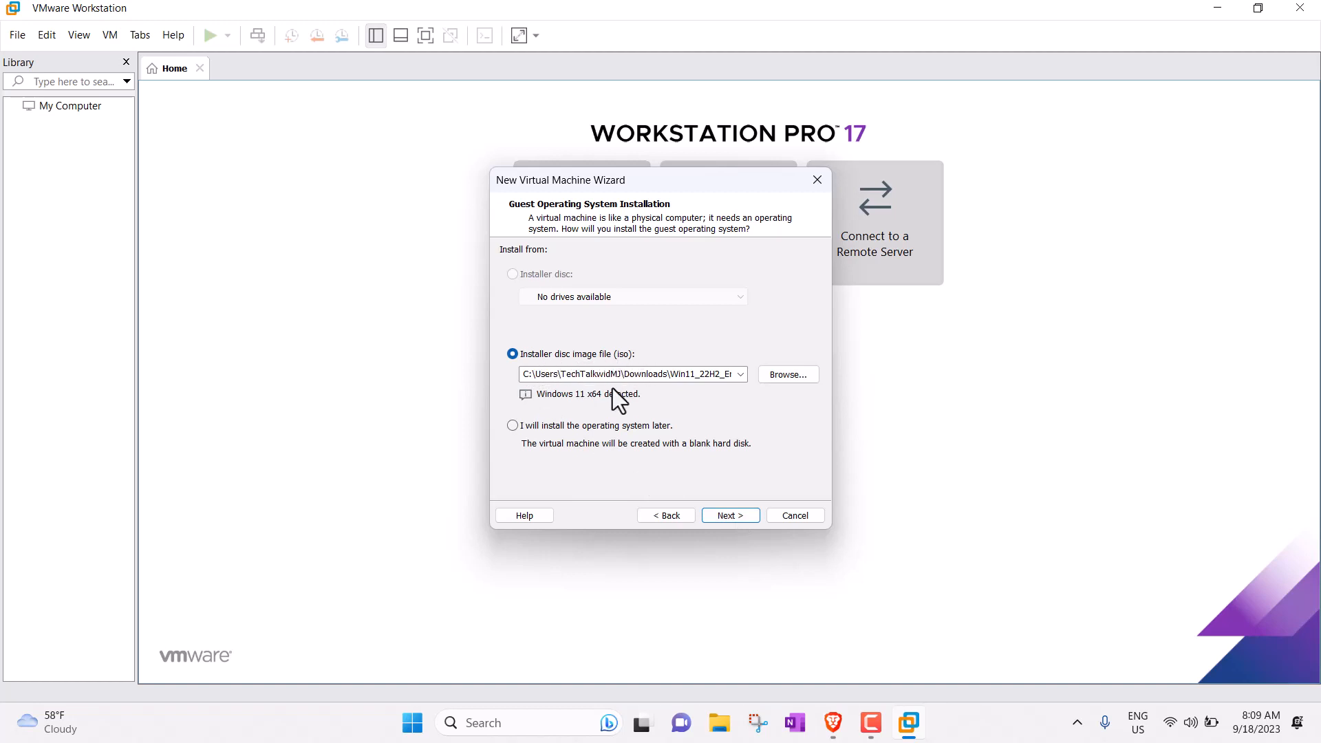
Use the Win11_22H2_English_x64v2 disc image from Downloads as the guest installer and continue to naming the virtual machine.
{"action": "left_click", "coordinate": [781, 381]}
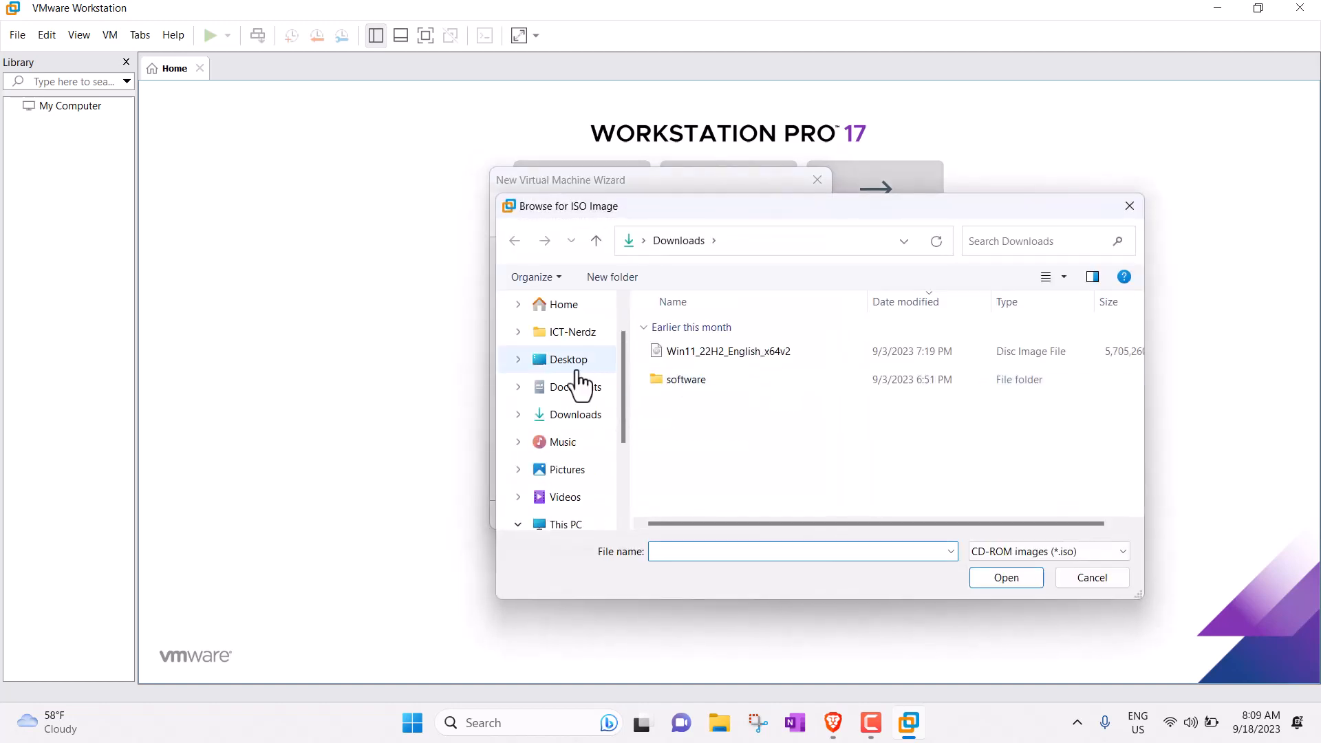
{"action": "left_click", "coordinate": [746, 361]}
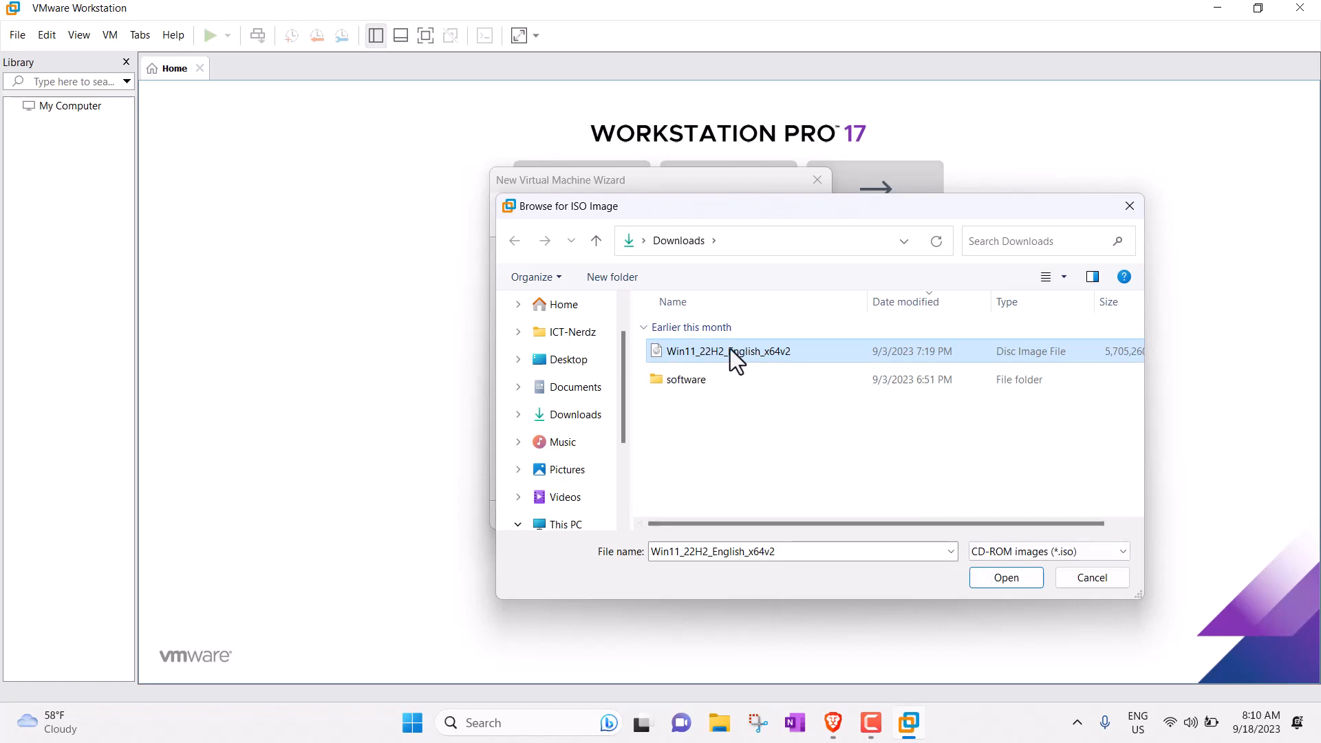
{"action": "left_click", "coordinate": [1001, 582]}
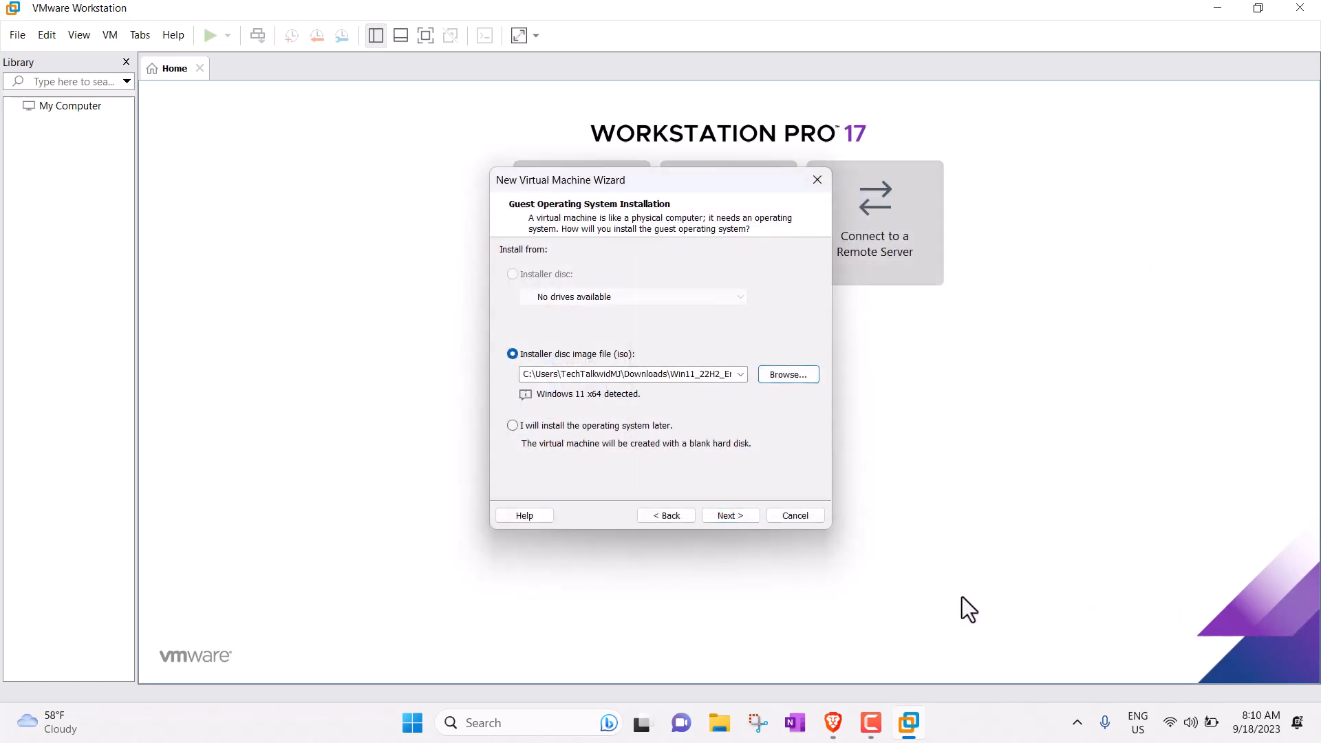
{"action": "left_click", "coordinate": [730, 516]}
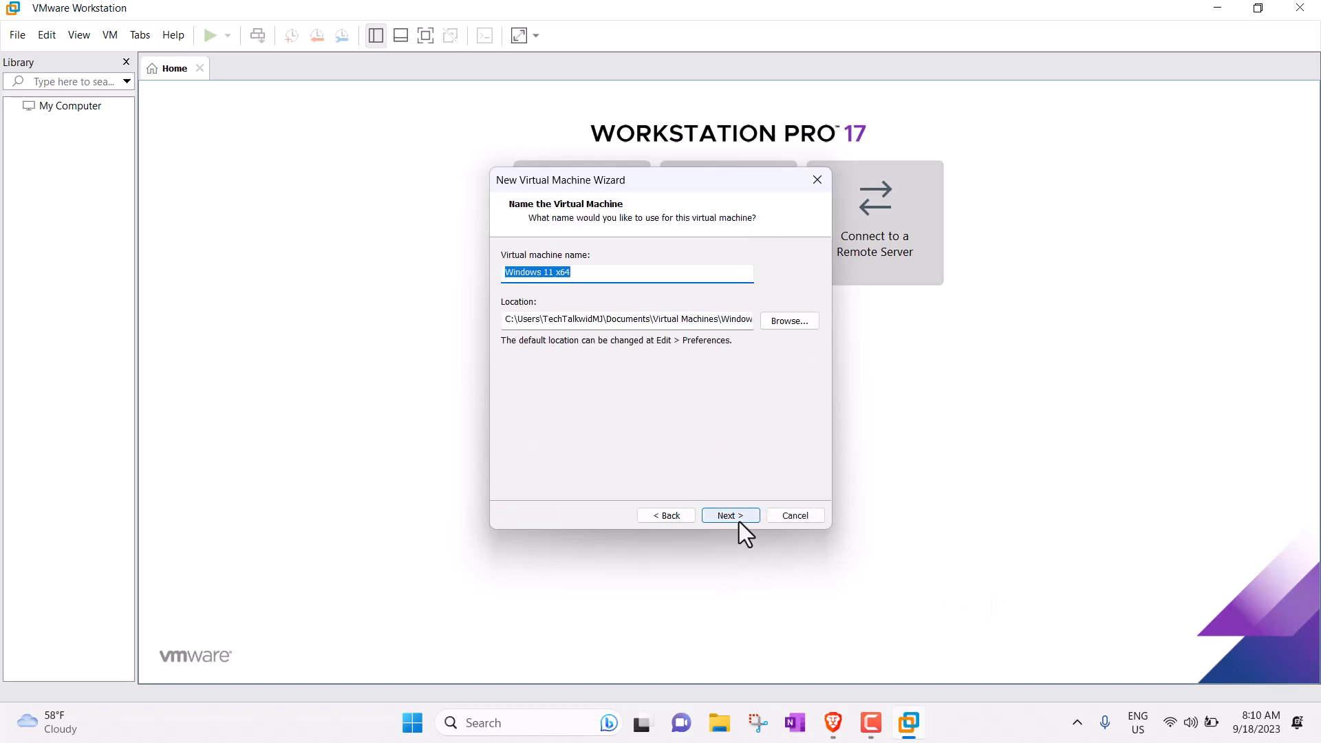
Name the virtual machine Windows 11 and continue to the encryption options.
{"action": "left_click", "coordinate": [578, 274]}
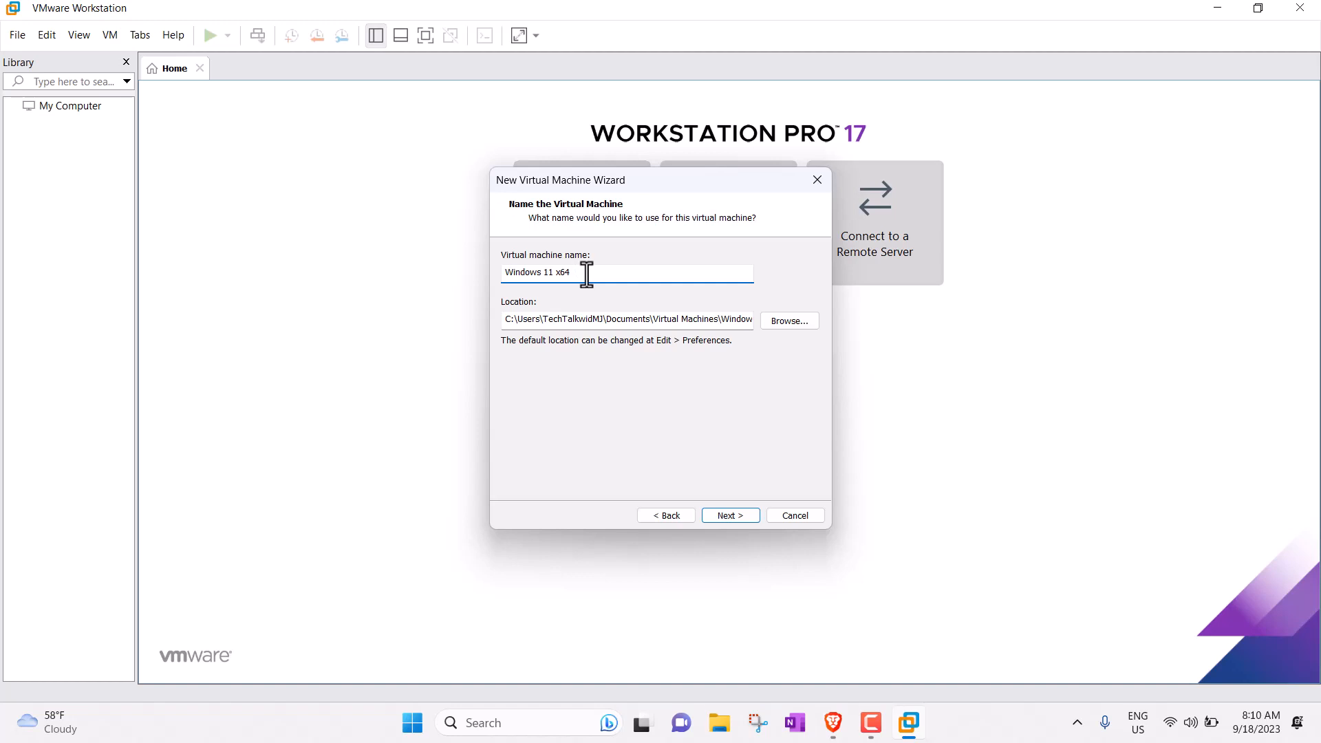
{"action": "key", "text": "BackSpace"}
{"action": "key", "text": "BackSpace"}
{"action": "key", "text": "BackSpace"}
{"action": "left_click", "coordinate": [729, 518]}
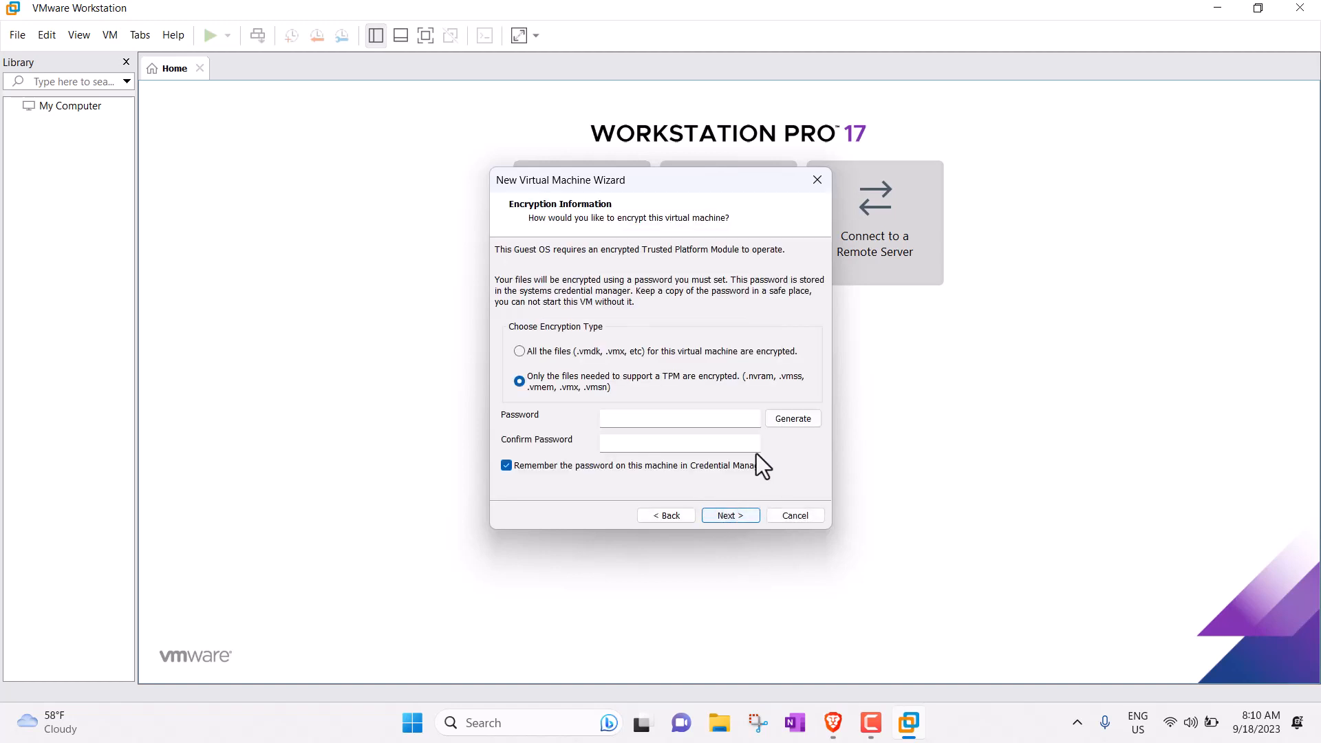
Enter and confirm the encryption password, encrypt only the files needed to support a TPM, and continue to the disk capacity options.
{"action": "left_click", "coordinate": [652, 417]}
{"action": "key", "text": "Caps_Lock"}
{"action": "type", "text": "••••••"}
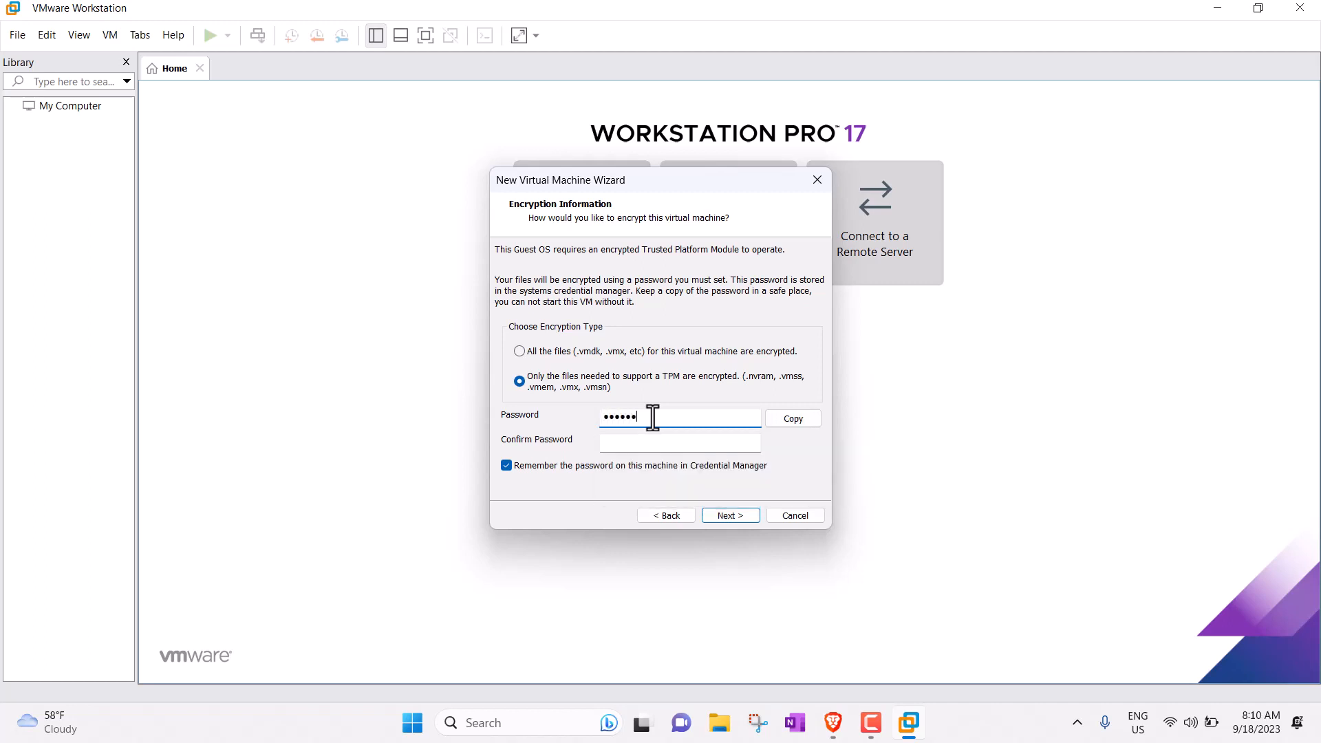
{"action": "type", "text": "••••••••"}
{"action": "key", "text": "Tab"}
{"action": "type", "text": "••••••"}
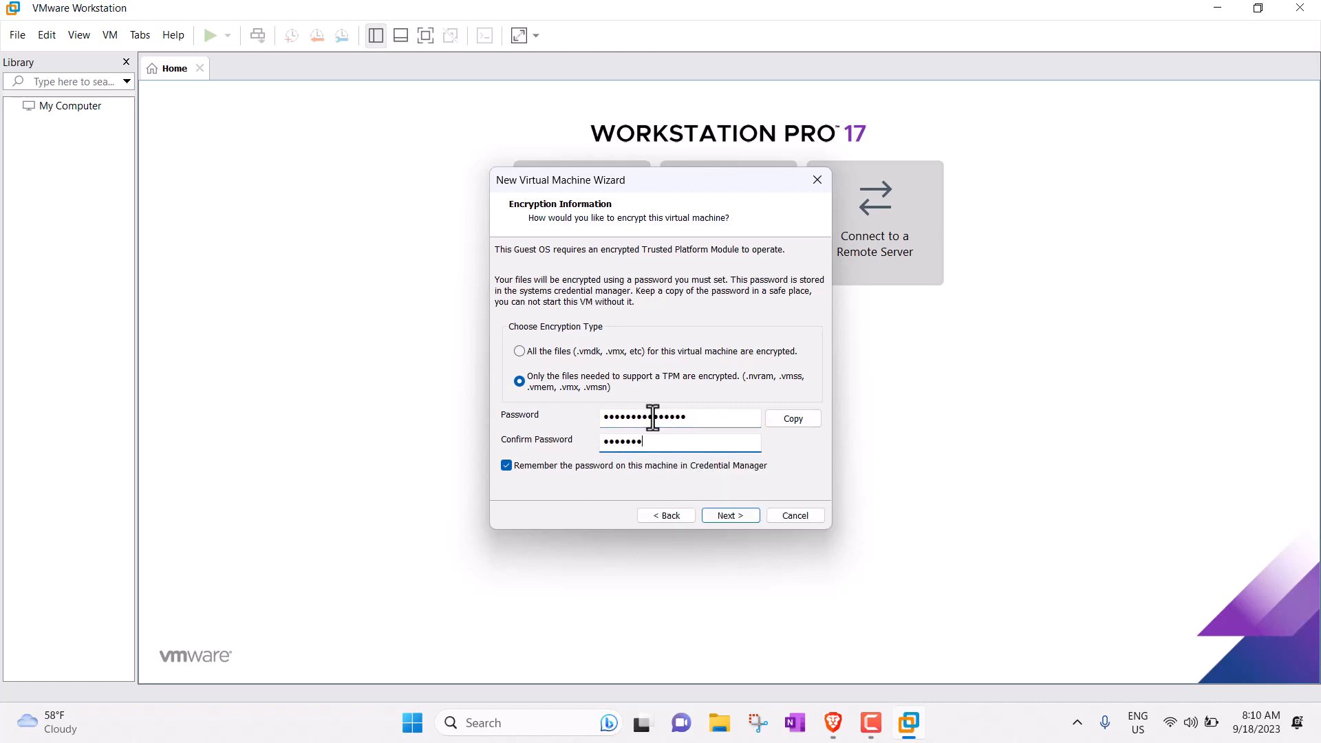
{"action": "type", "text": "••••••••"}
{"action": "left_click", "coordinate": [521, 354]}
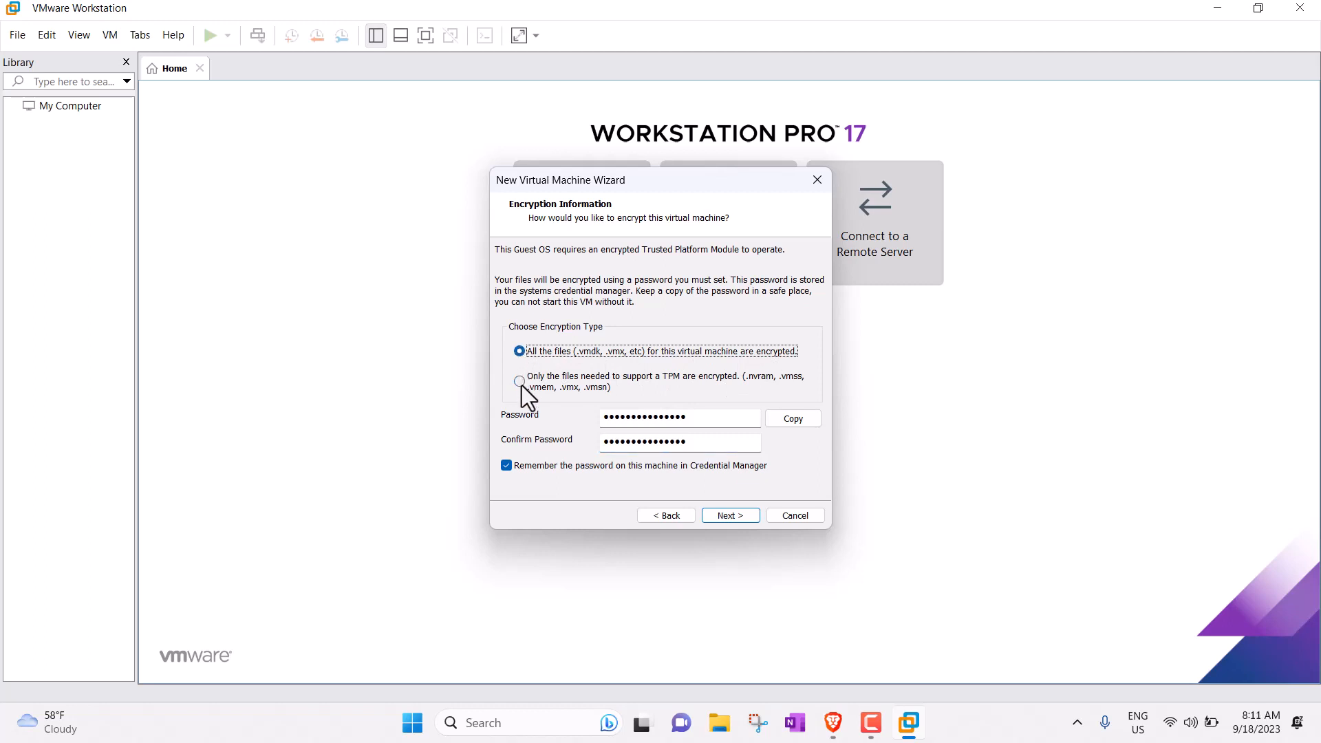
{"action": "left_click", "coordinate": [521, 386]}
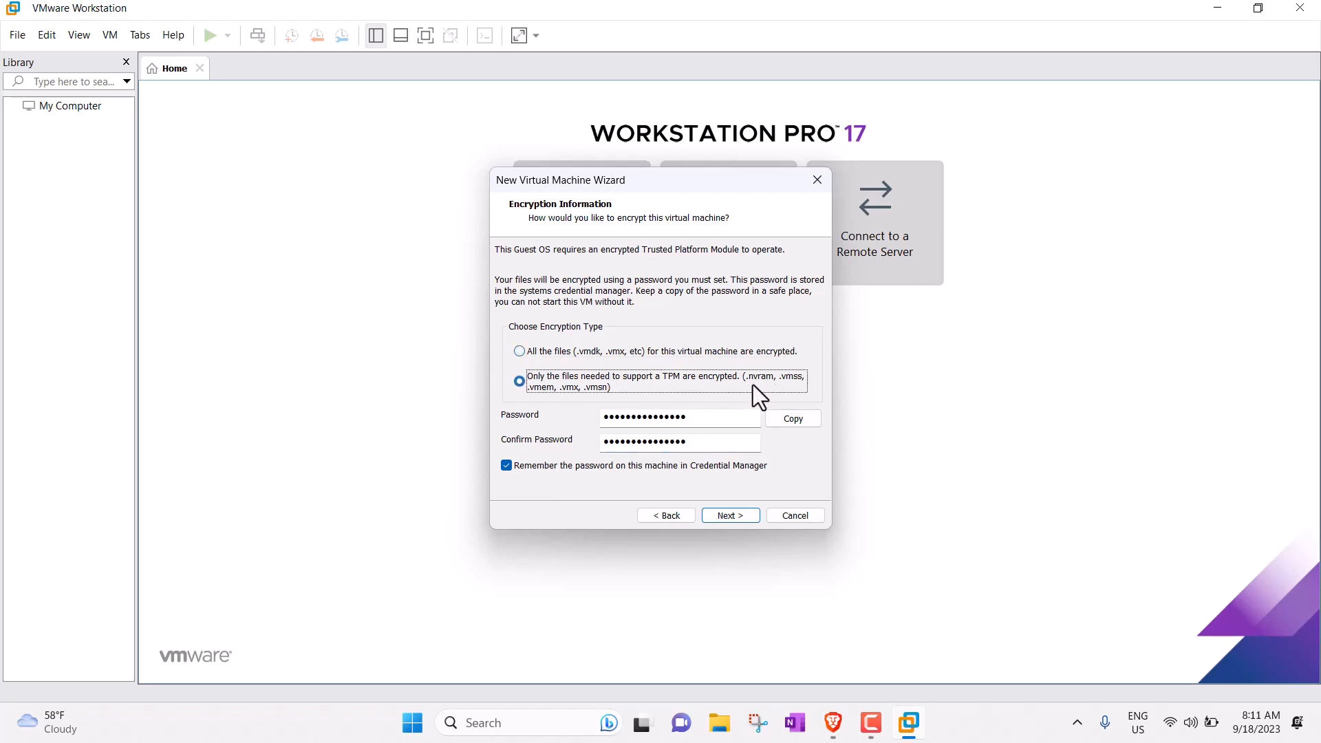
{"action": "left_click", "coordinate": [739, 515]}
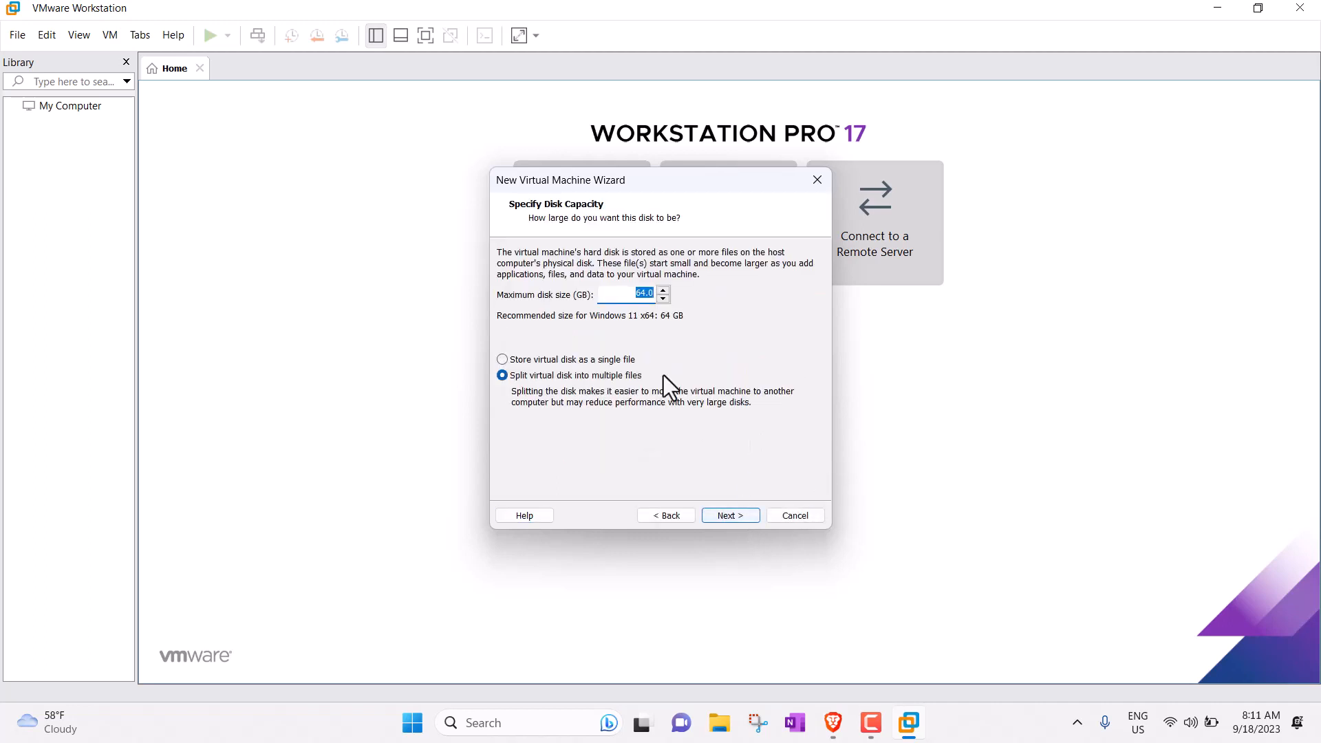
Set the maximum disk size to 25 GB, store the virtual disk as a single file, and finish creating the virtual machine.
{"action": "left_click", "coordinate": [638, 294]}
{"action": "left_click_drag", "start_coordinate": [638, 294], "coordinate": [654, 294]}
{"action": "left_click", "coordinate": [637, 295]}
{"action": "left_click", "coordinate": [523, 361]}
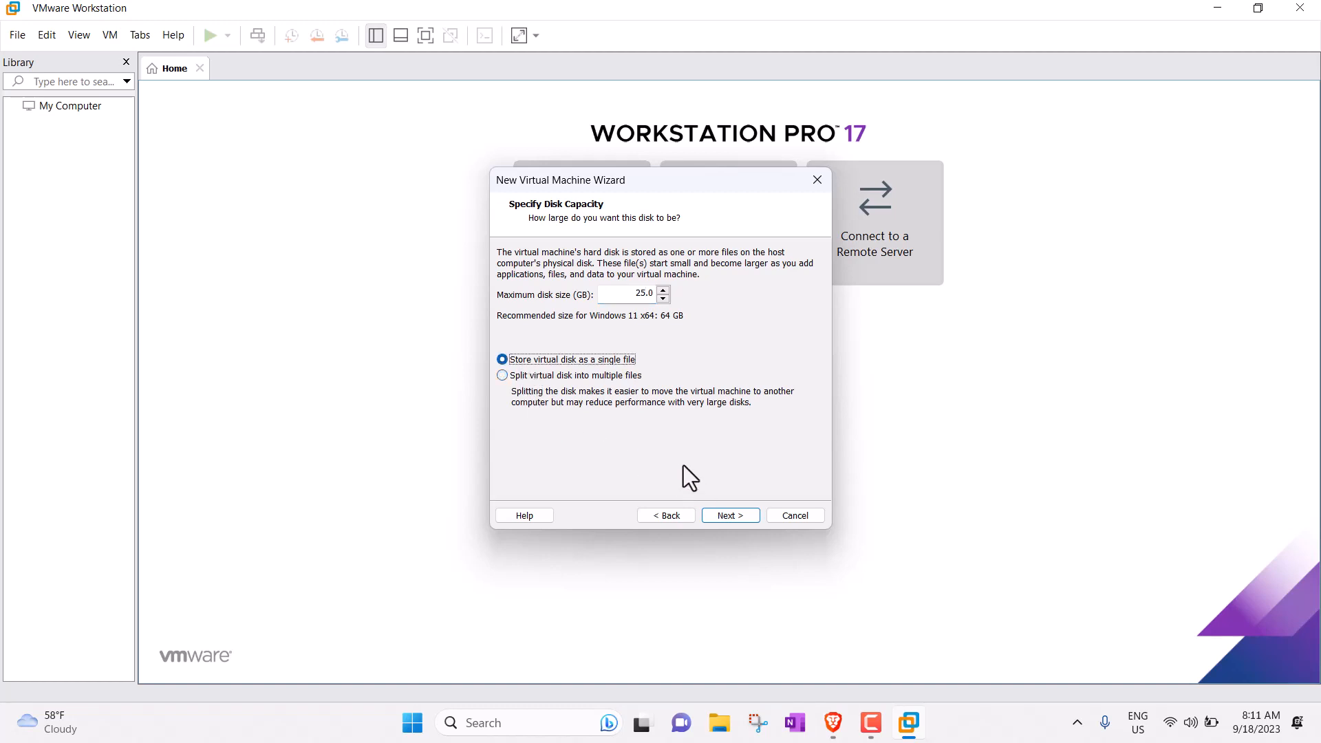
{"action": "left_click", "coordinate": [745, 520]}
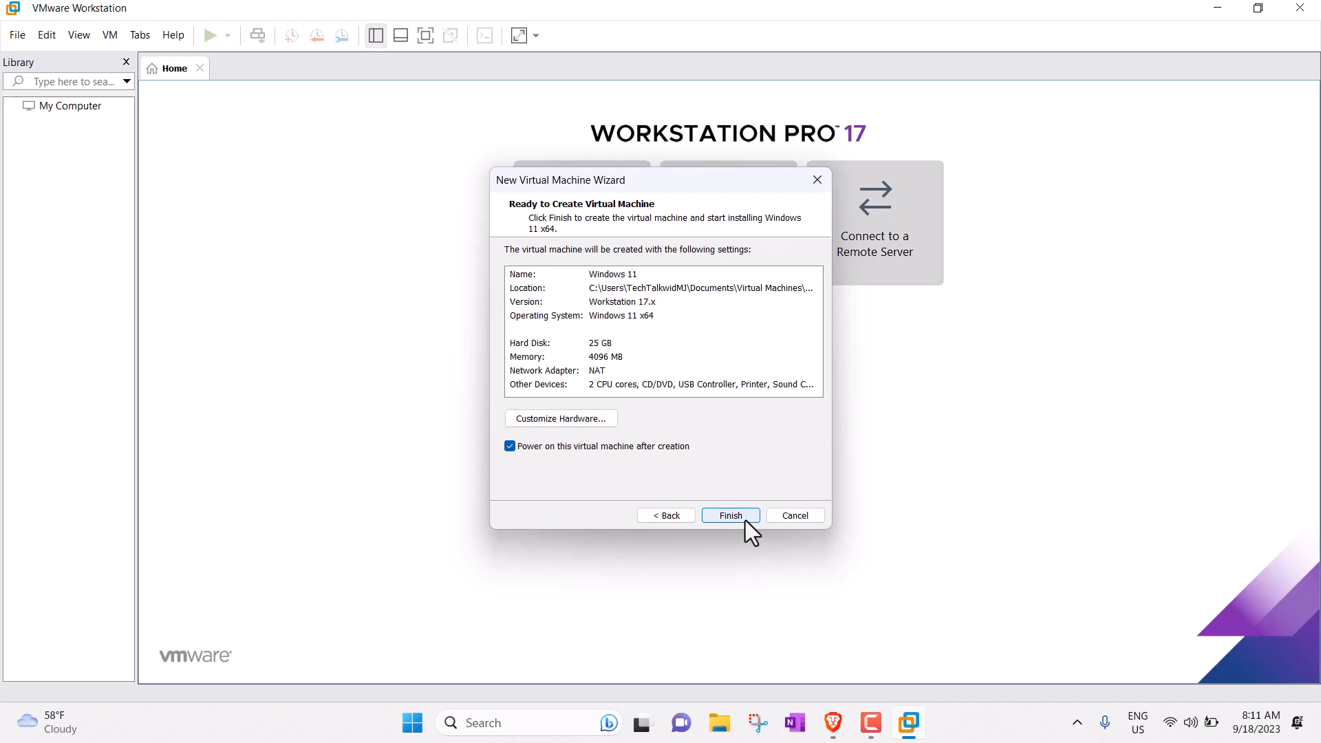
{"action": "left_click", "coordinate": [746, 516]}
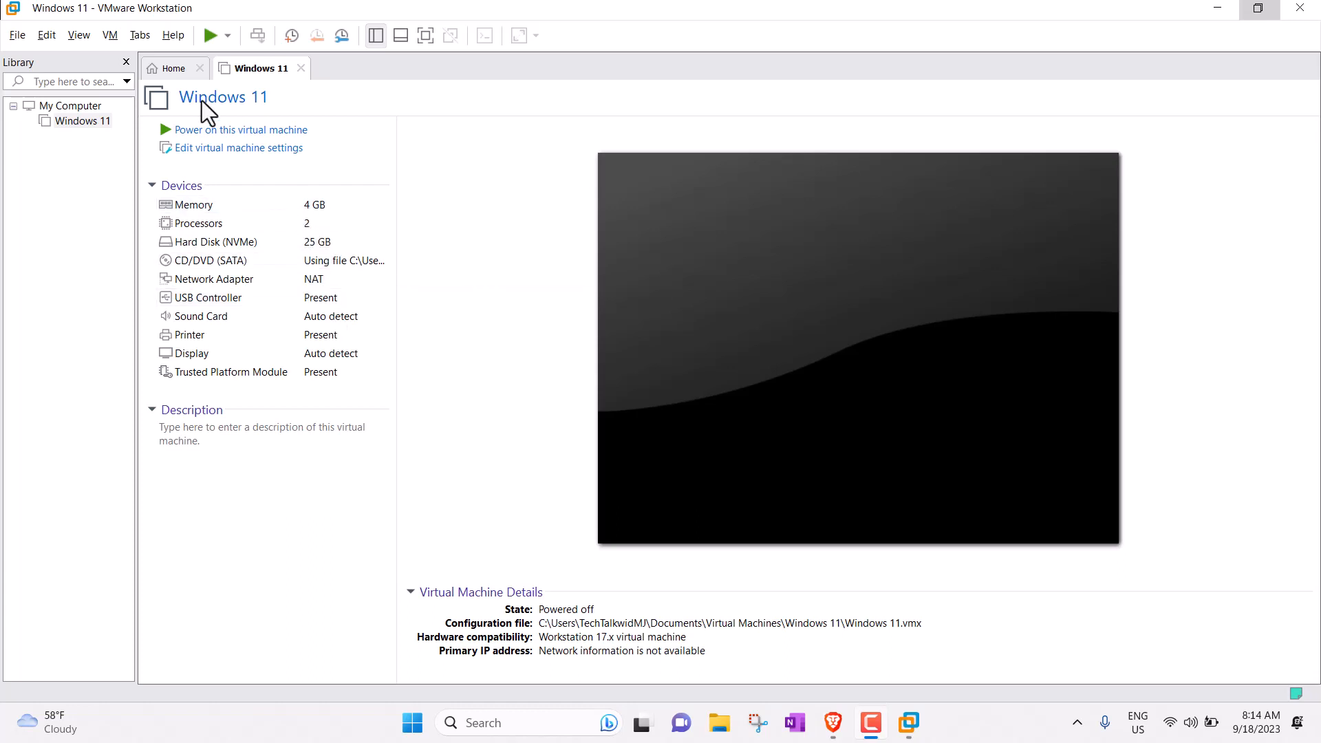
Check the Windows 11 virtual machine's hardware settings, and power it on so that it boots from the CD or DVD.
{"action": "left_click", "coordinate": [216, 154]}
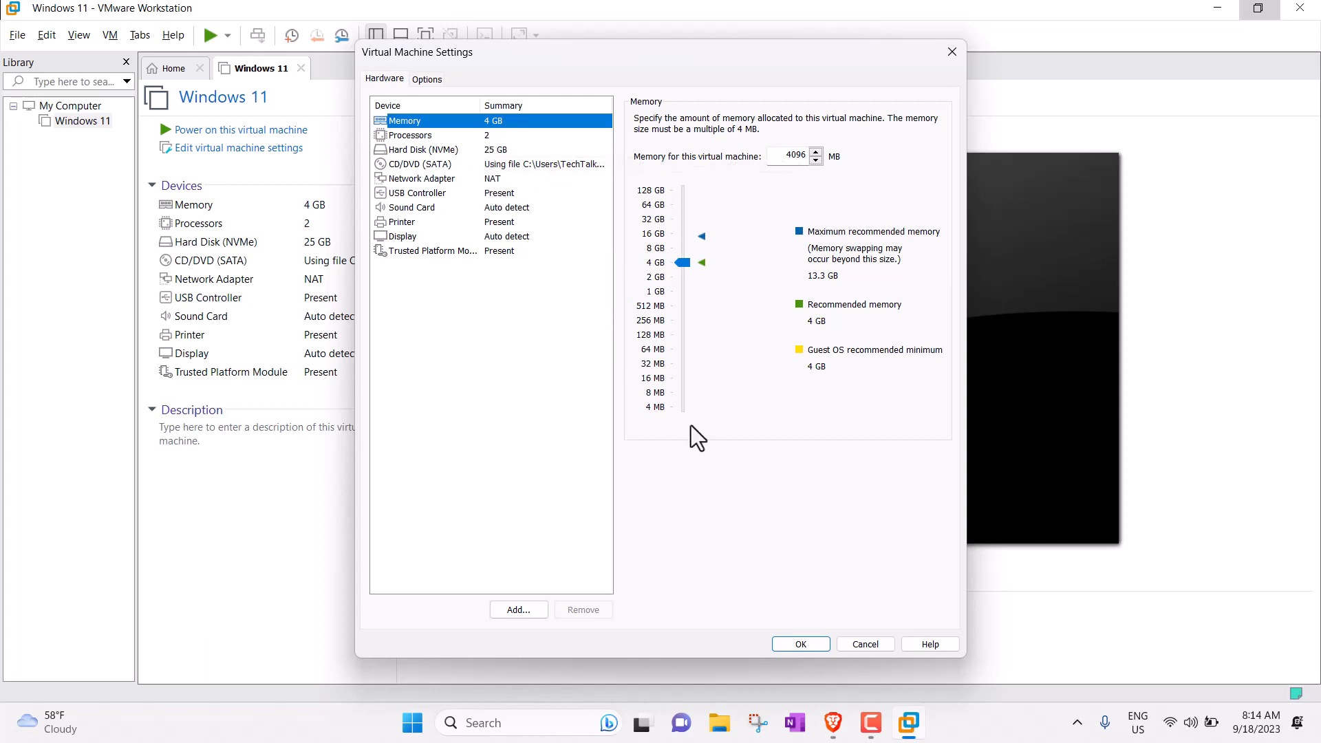
{"action": "left_click", "coordinate": [817, 646]}
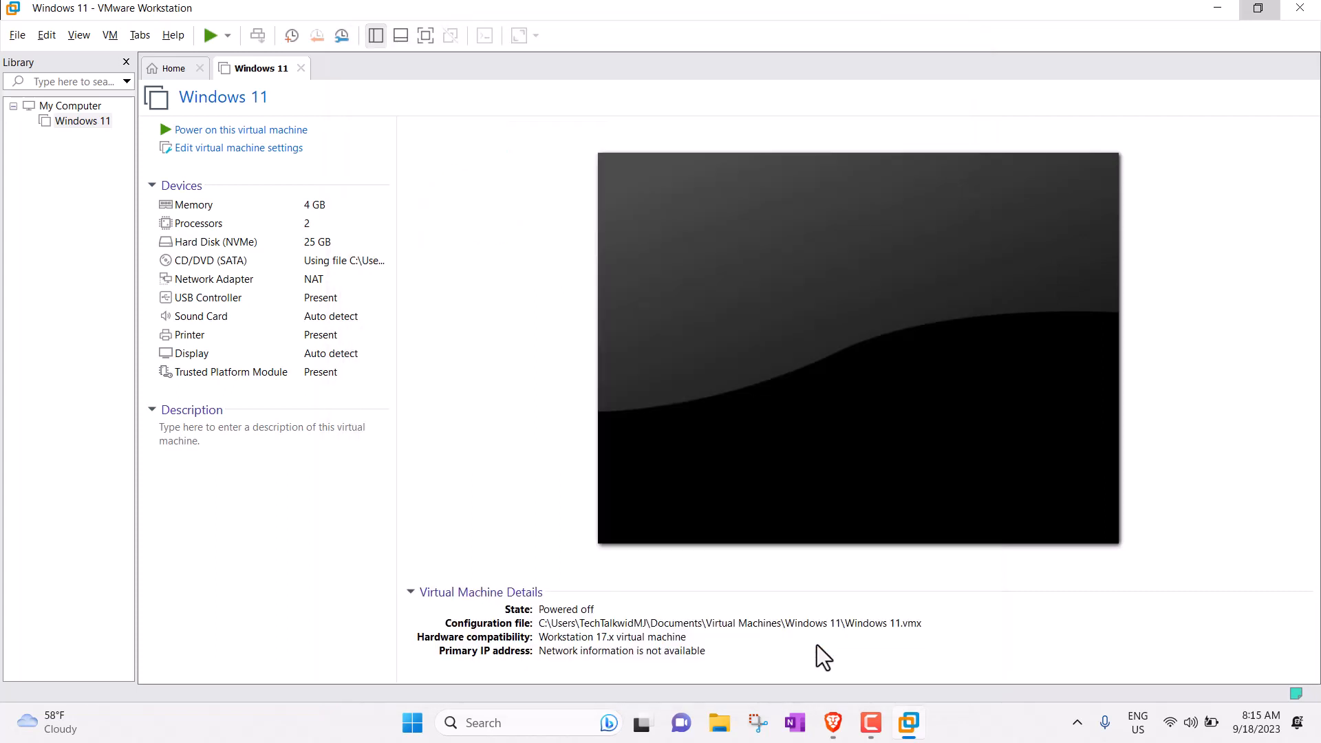
{"action": "left_click", "coordinate": [232, 130]}
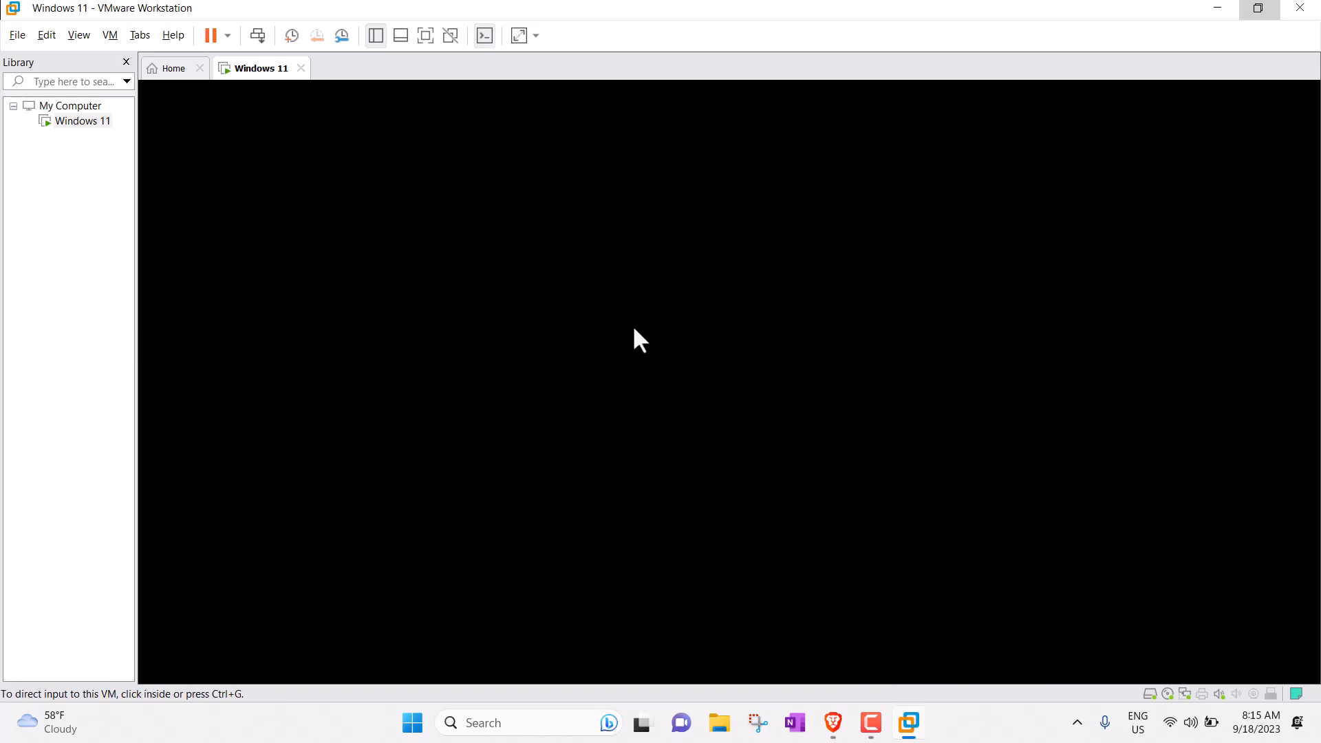
{"action": "left_click", "coordinate": [634, 329]}
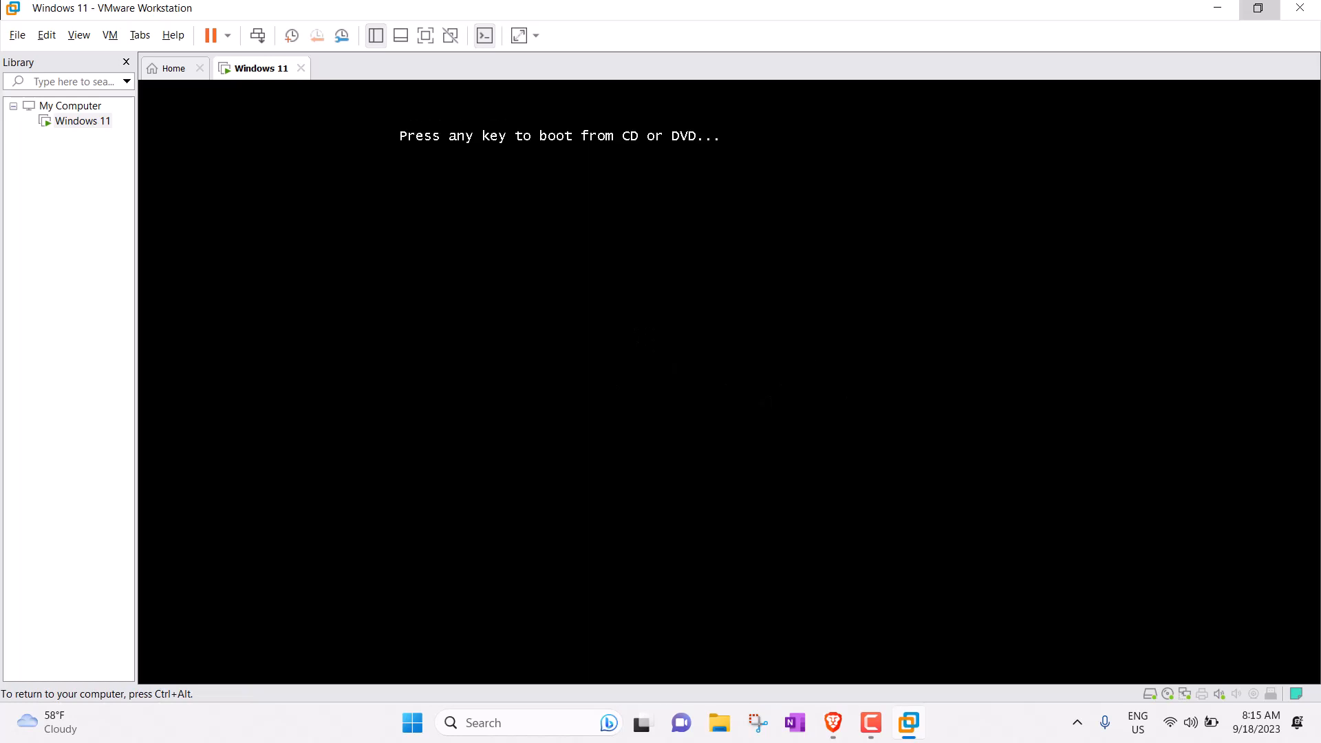
{"action": "key", "text": "Return"}
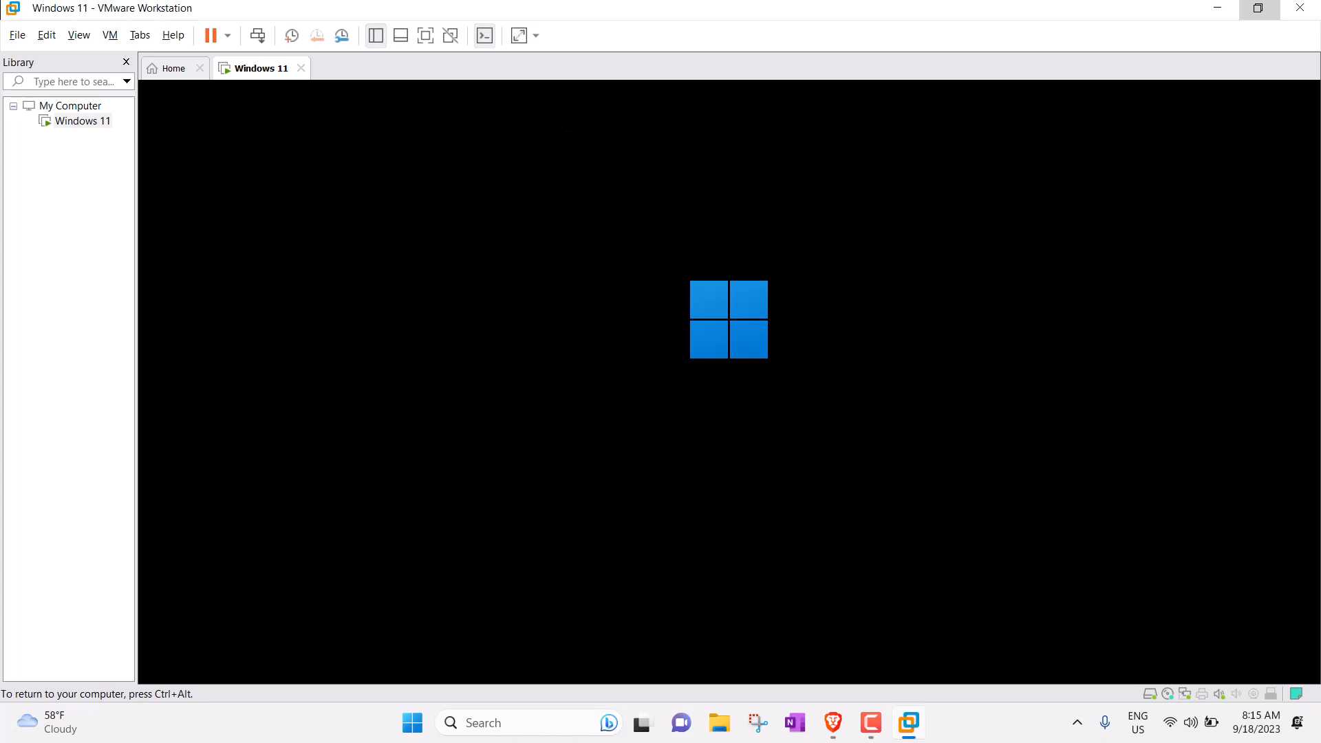
Display the Windows 11 virtual machine in full screen with its guest display stretched to fill the screen.
{"action": "key", "text": "ctrl+alt"}
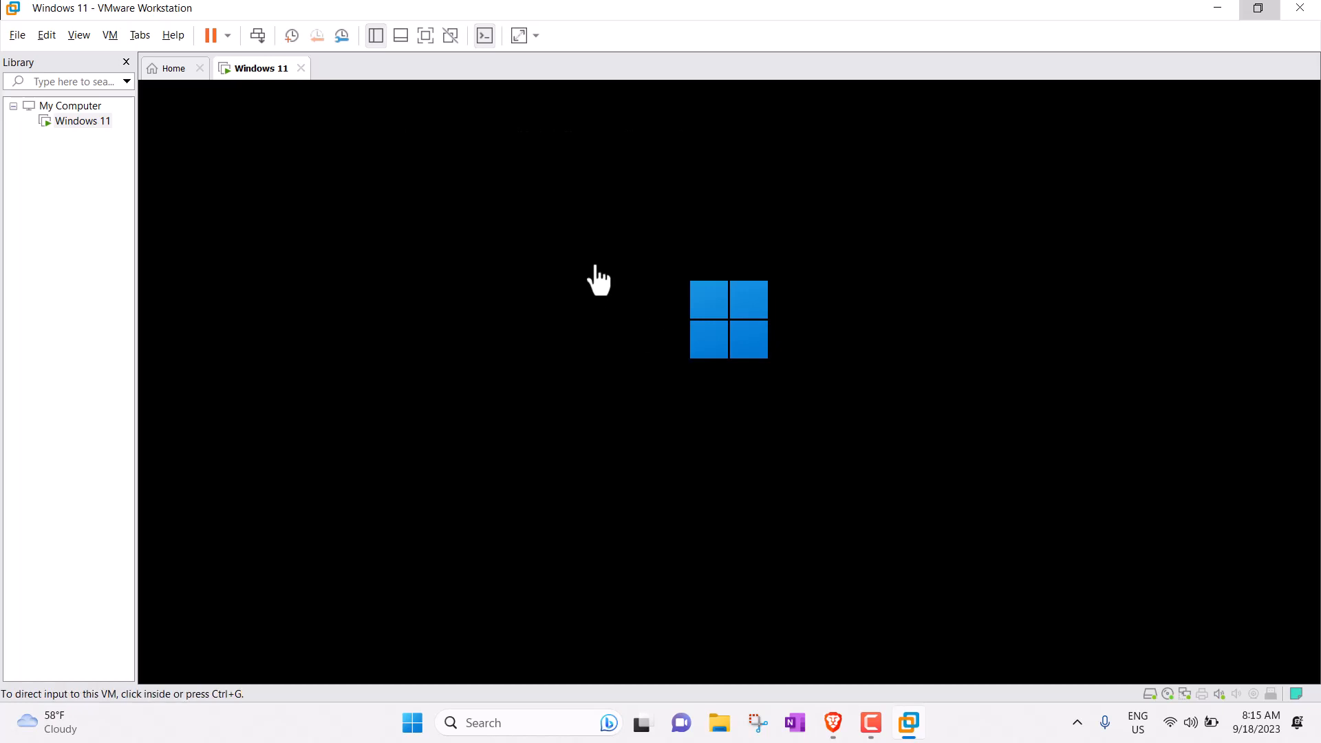
{"action": "left_click", "coordinate": [431, 41]}
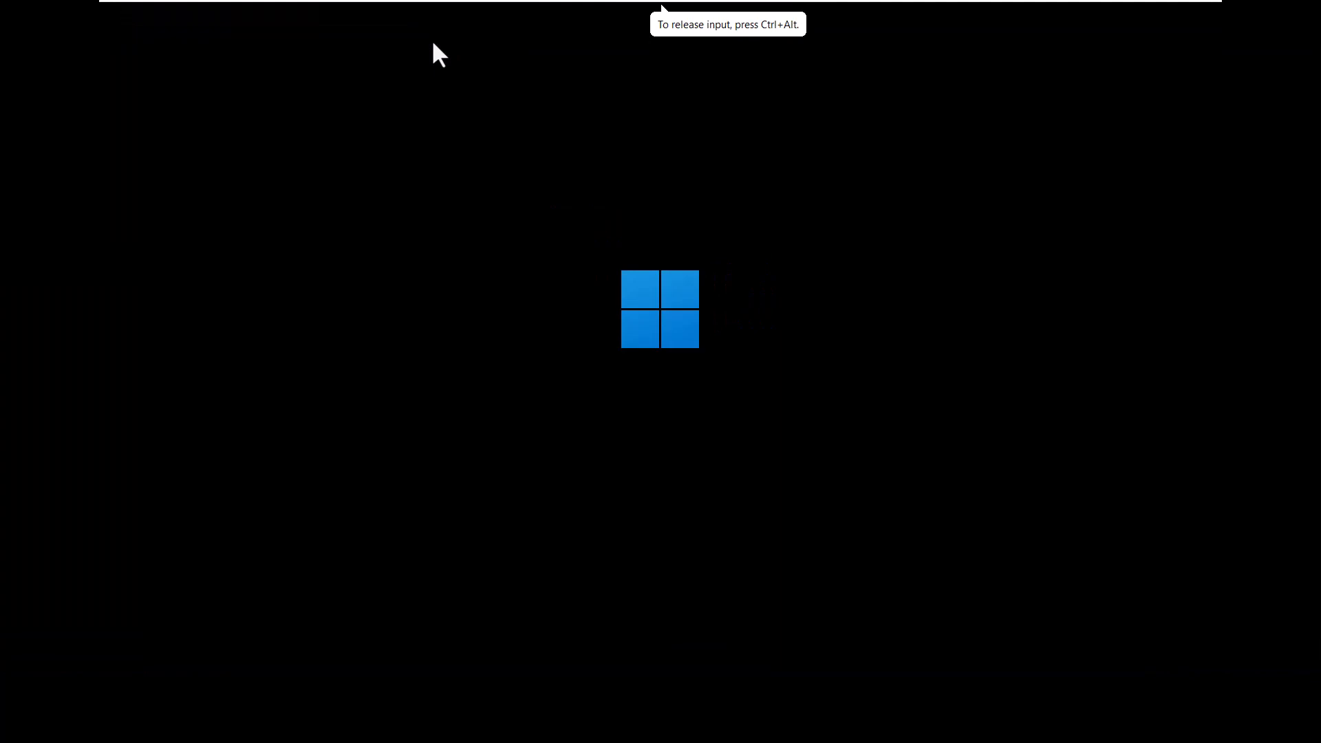
{"action": "key", "text": "ctrl+alt"}
{"action": "mouse_move", "coordinate": [710, 6]}
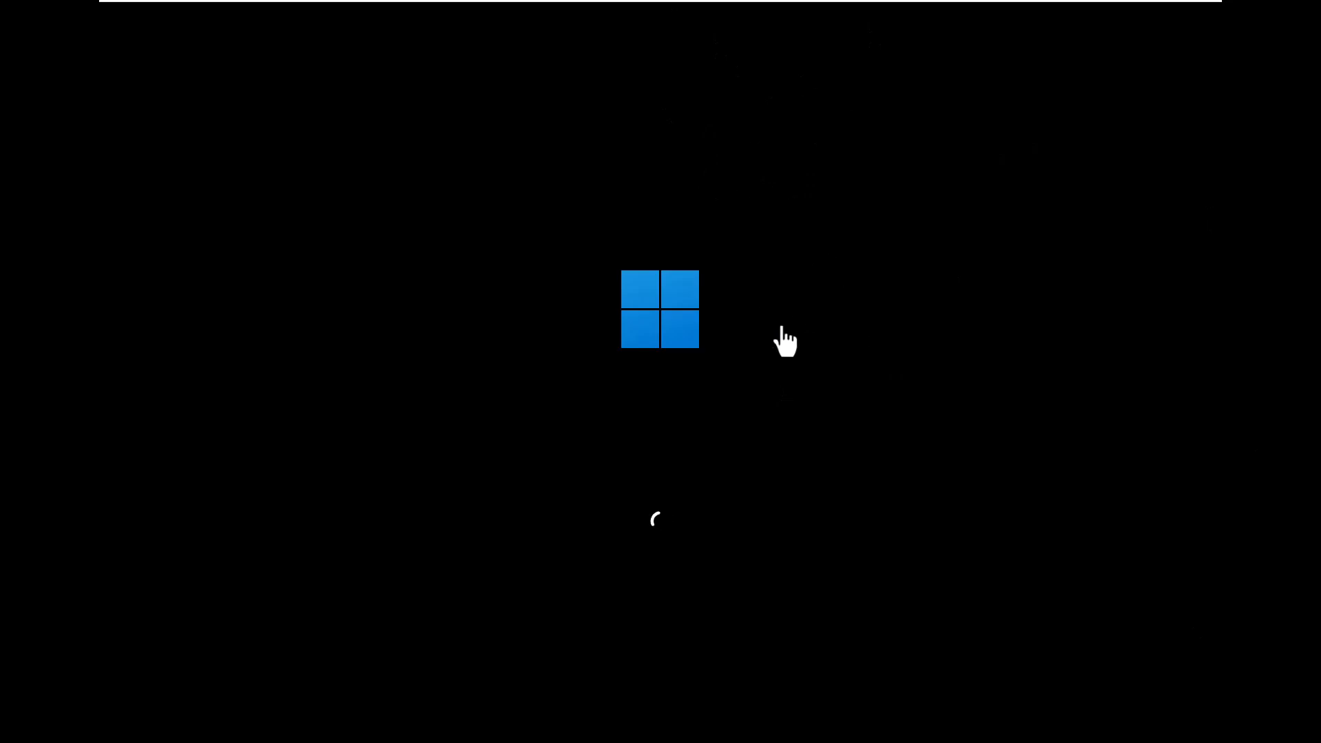
{"action": "left_click", "coordinate": [760, 301]}
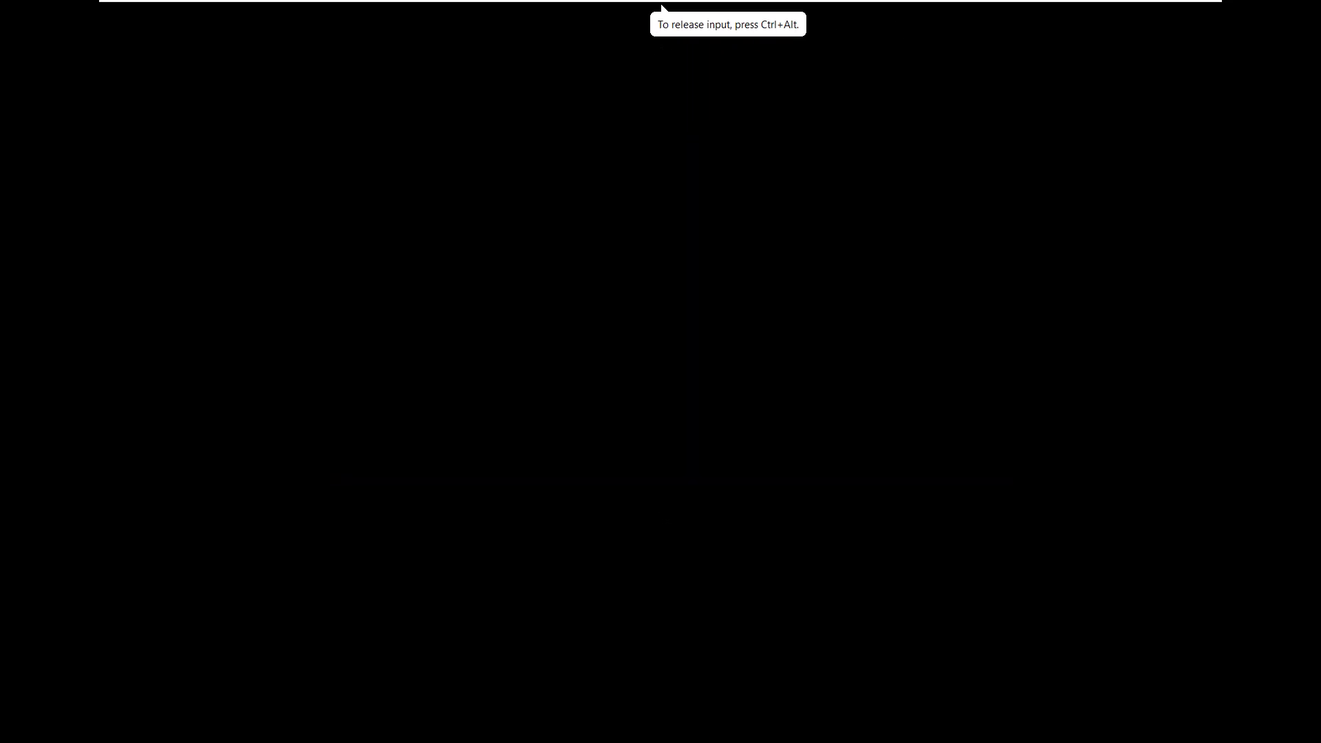
{"action": "key", "text": "ctrl+alt"}
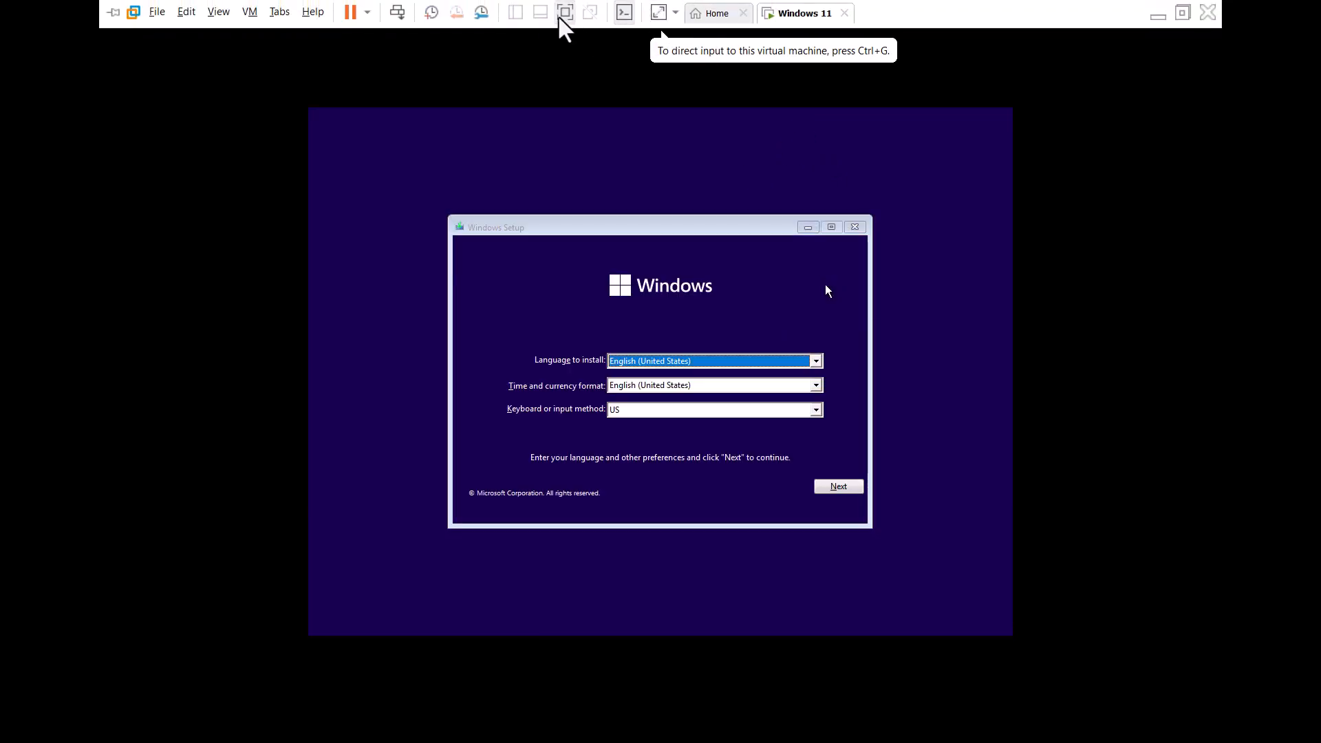
{"action": "left_click", "coordinate": [659, 13]}
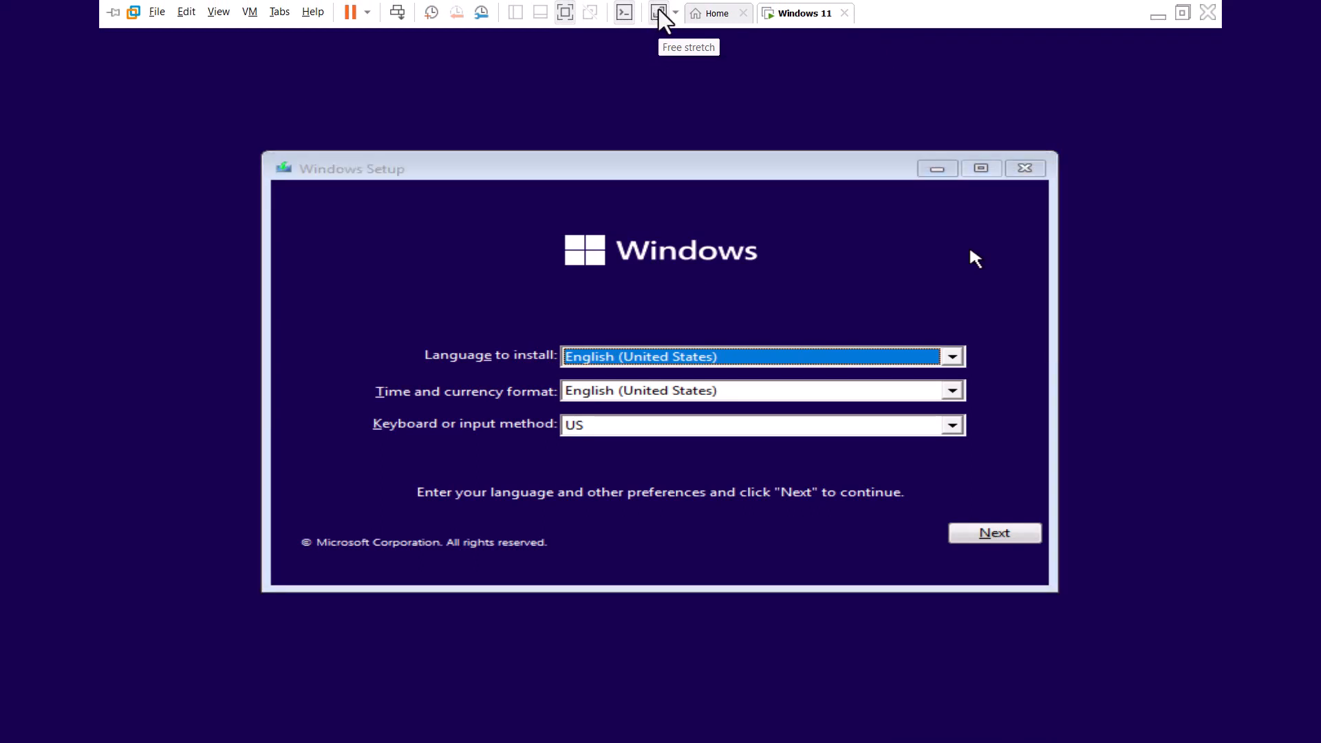
{"action": "left_click", "coordinate": [566, 12]}
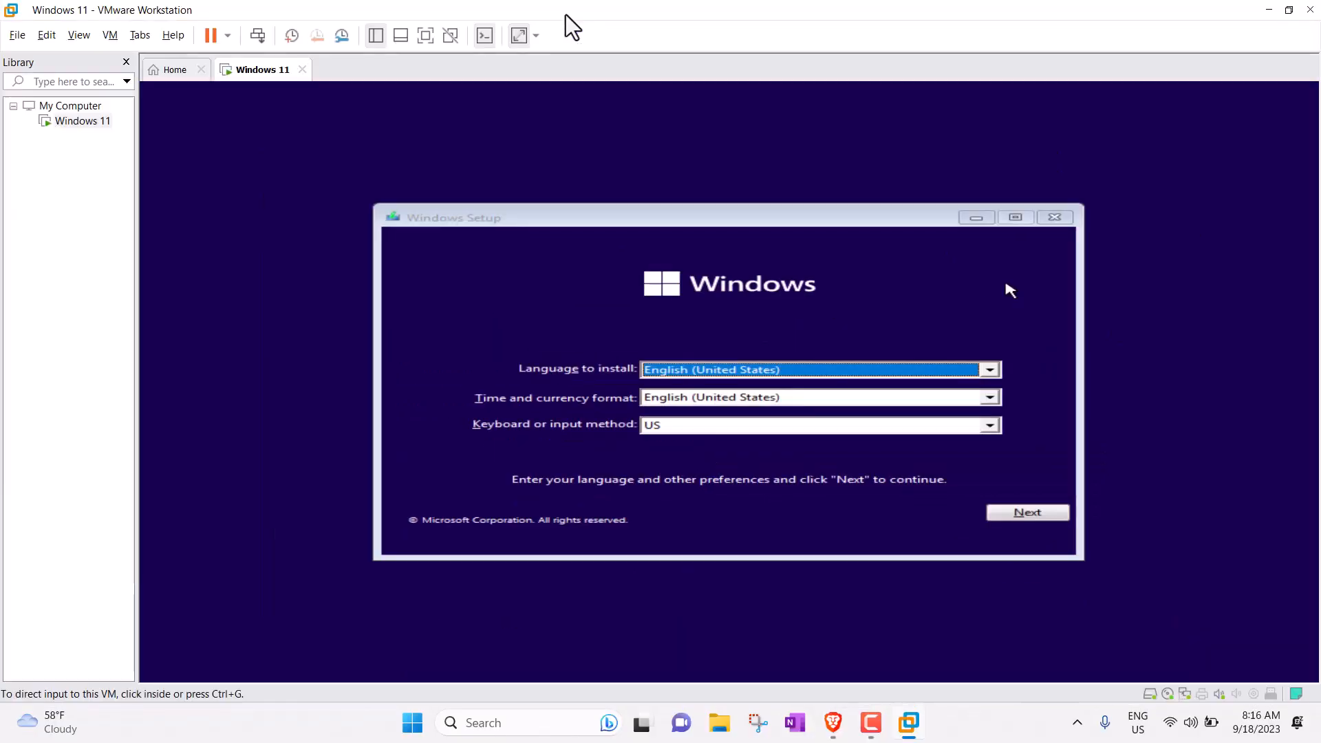
{"action": "left_click", "coordinate": [431, 36]}
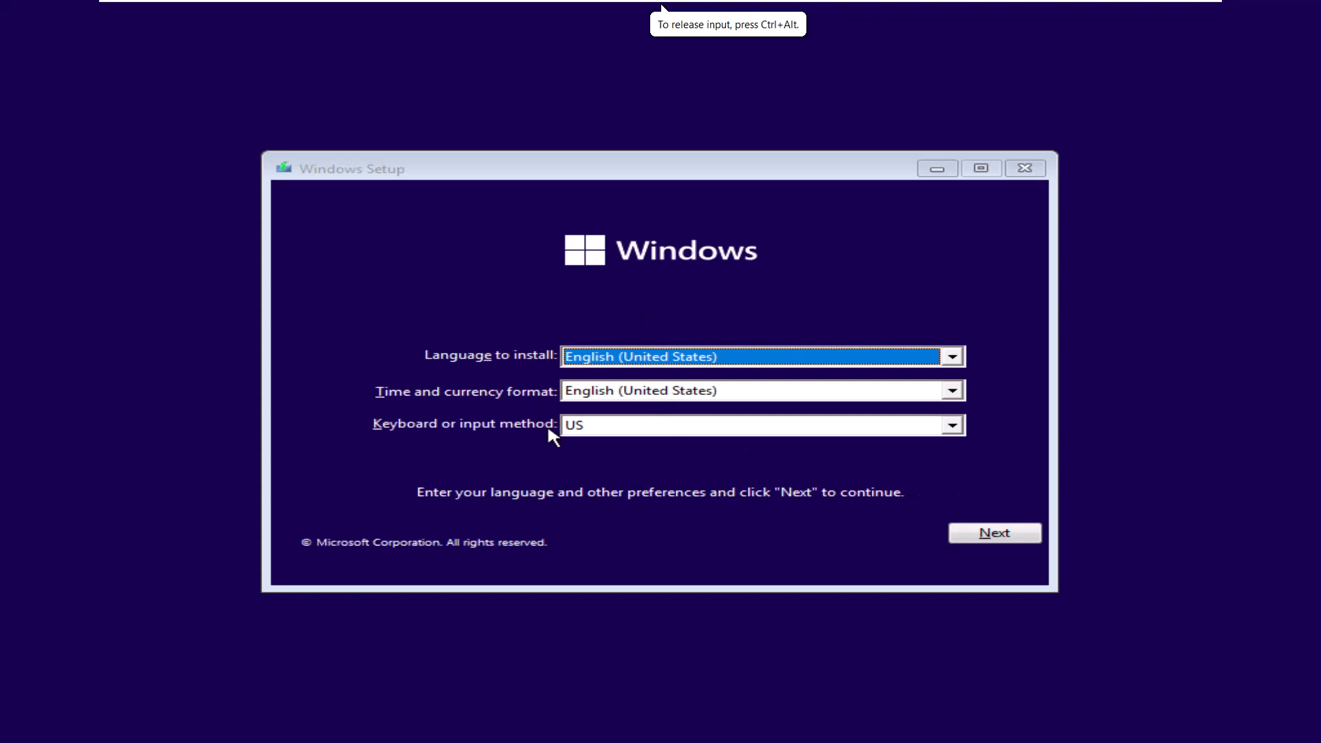
Start the Windows installation in English (United States) without a product key, and choose Windows 11 Pro x64 as the edition.
{"action": "left_click", "coordinate": [984, 535]}
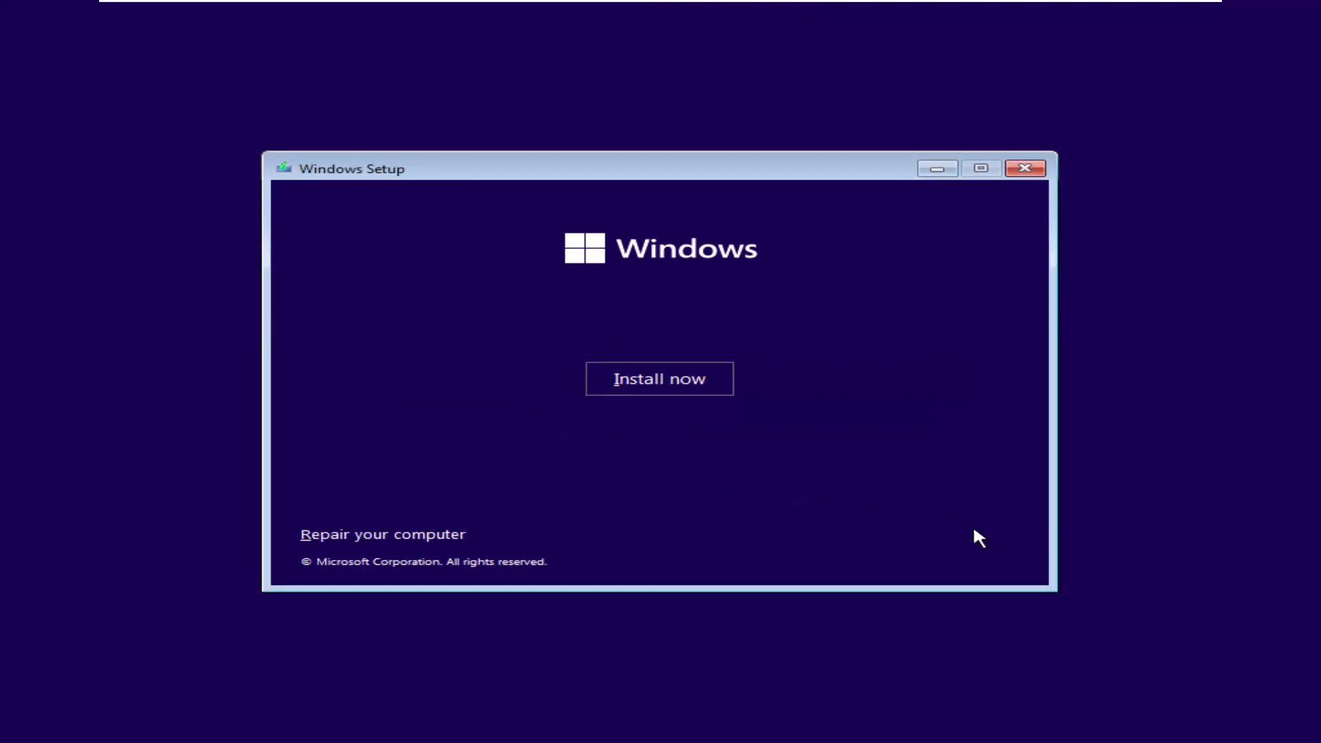
{"action": "left_click", "coordinate": [648, 395]}
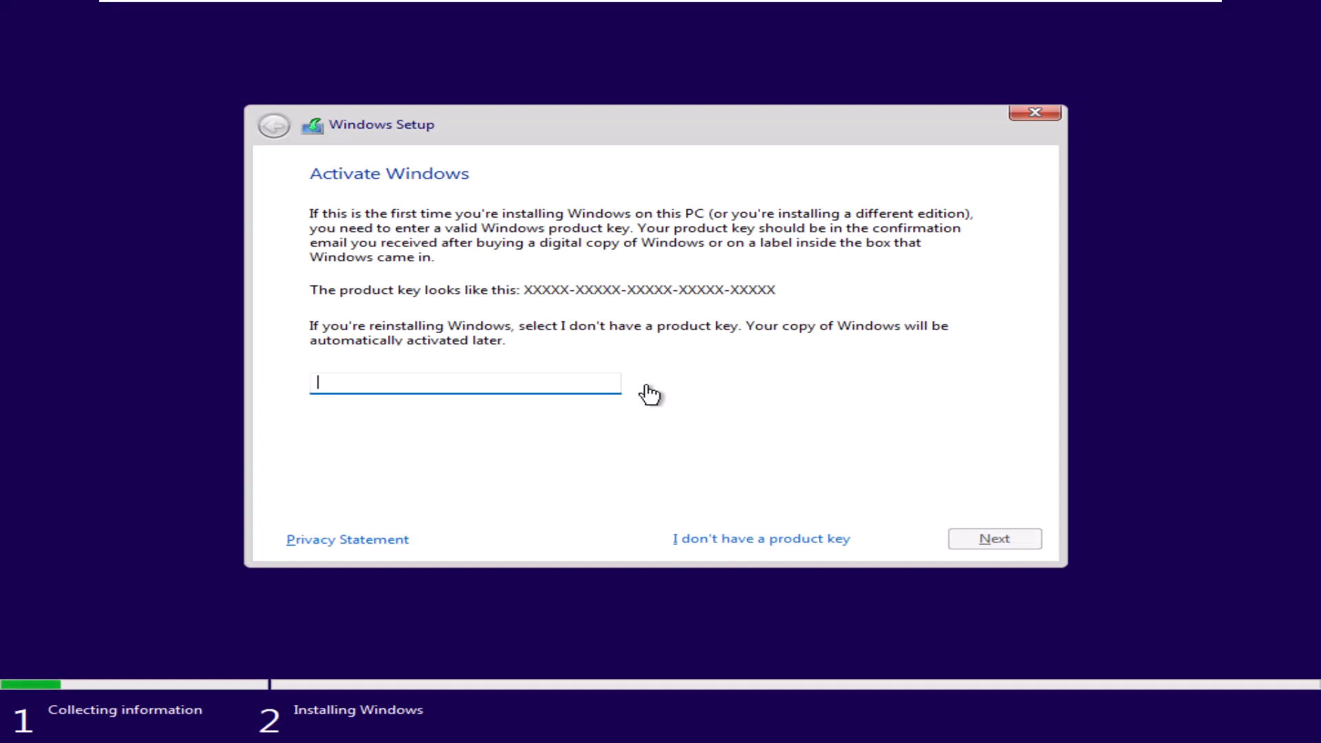
{"action": "left_click", "coordinate": [809, 542]}
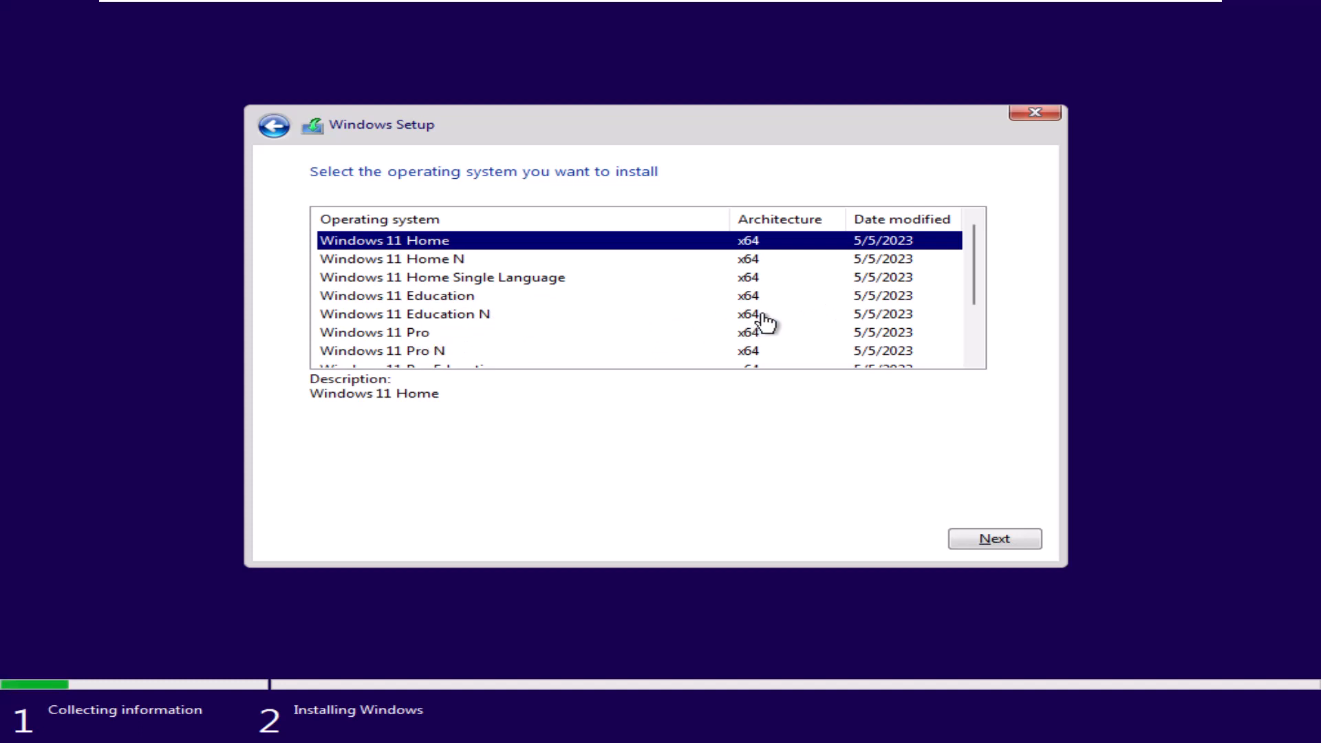
{"action": "left_click", "coordinate": [421, 336]}
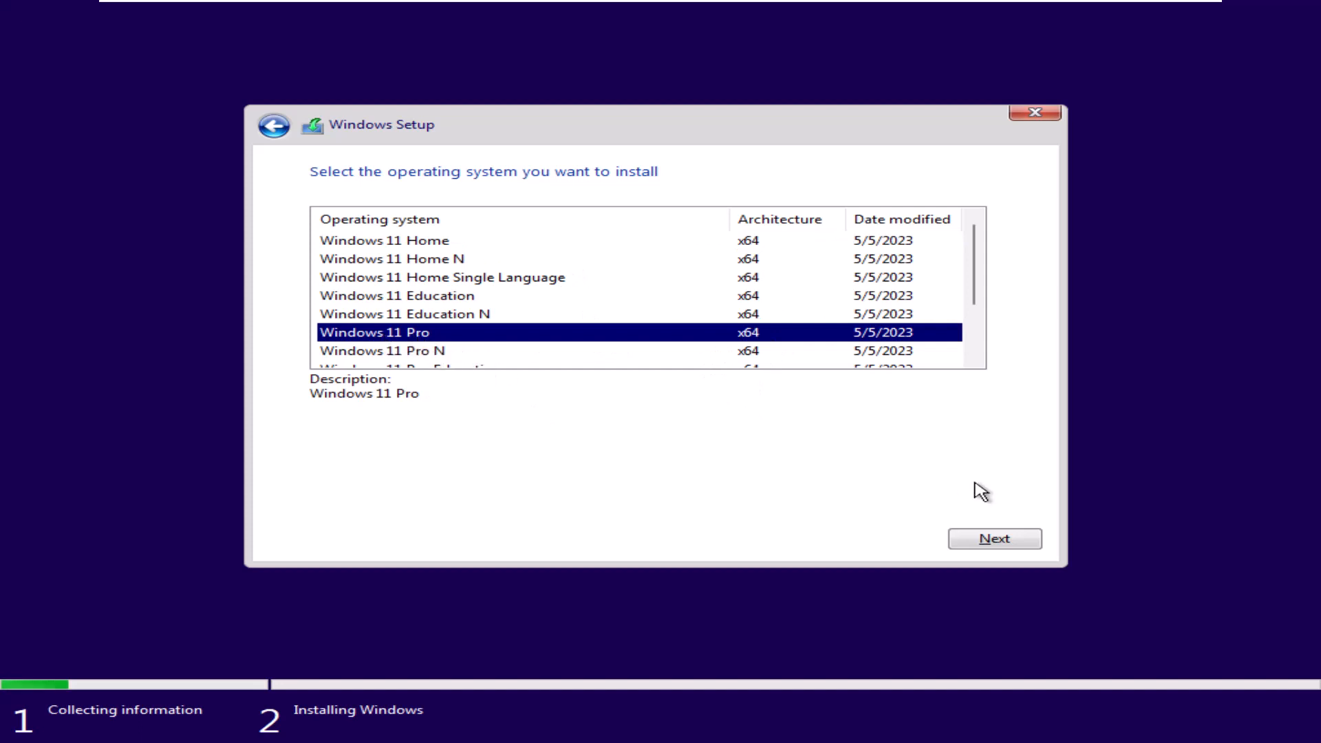
{"action": "left_click", "coordinate": [983, 542]}
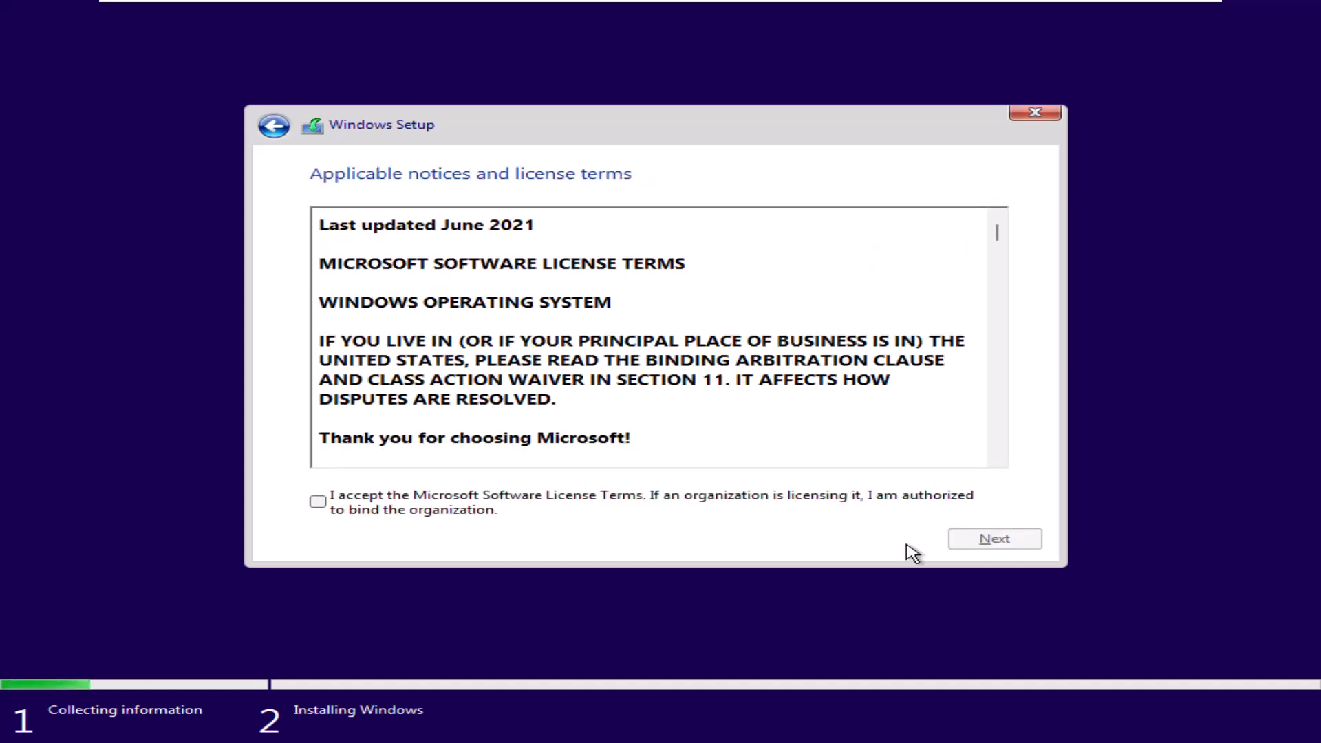
Accept the Microsoft Software License Terms and choose the Custom: Install Windows only (advanced) installation type.
{"action": "left_click", "coordinate": [318, 503]}
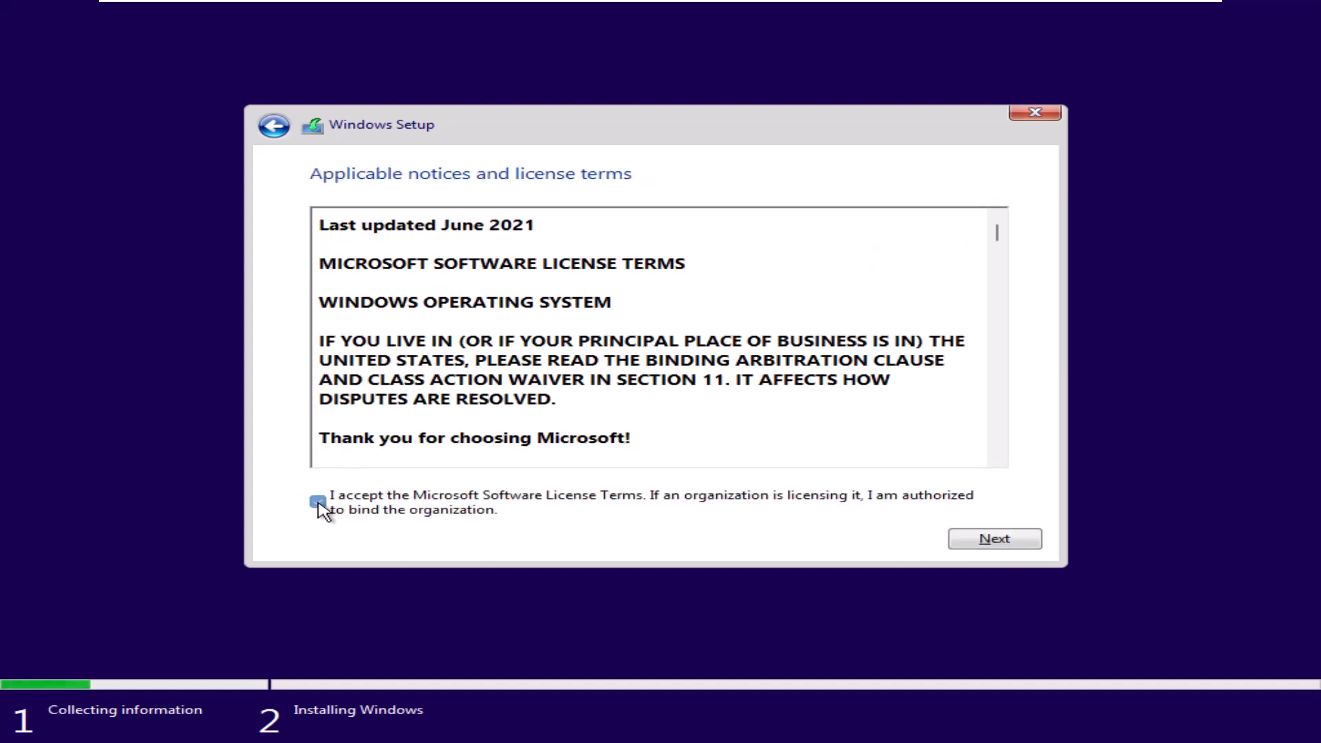
{"action": "left_click", "coordinate": [982, 545]}
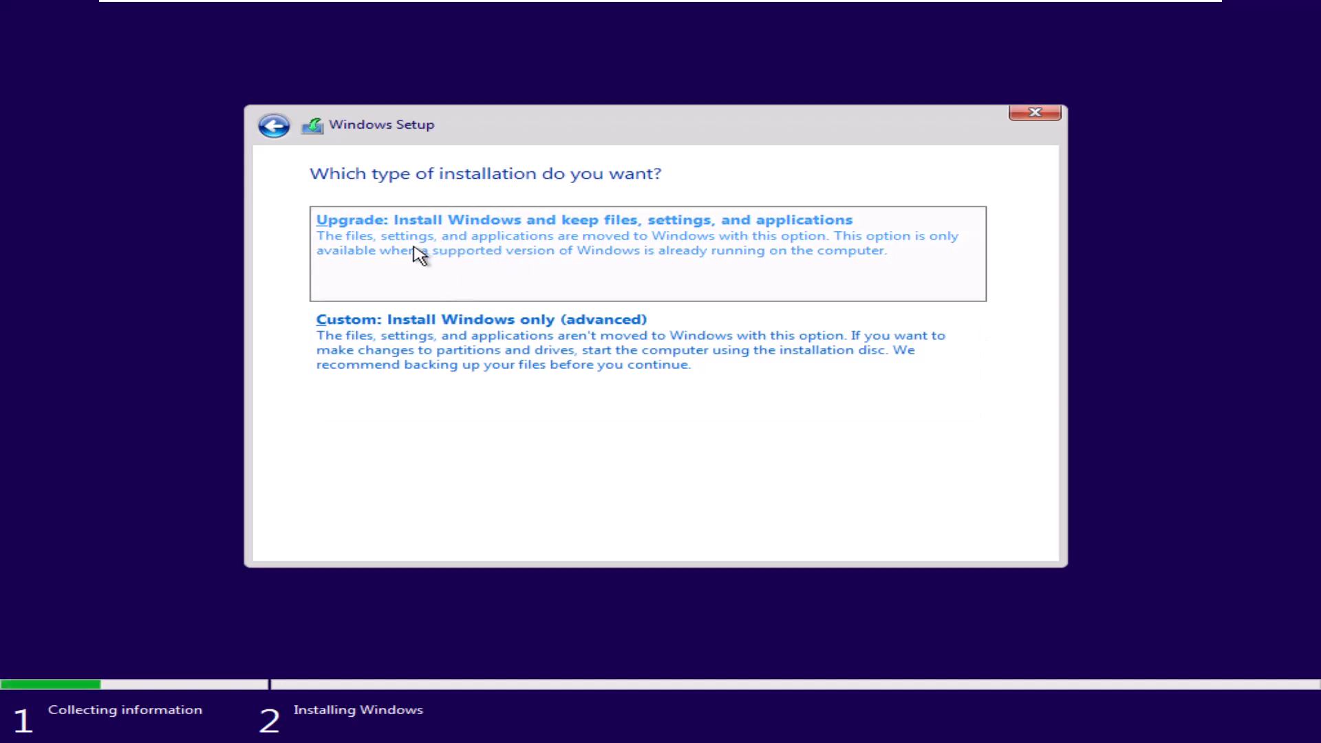
{"action": "left_click", "coordinate": [449, 352]}
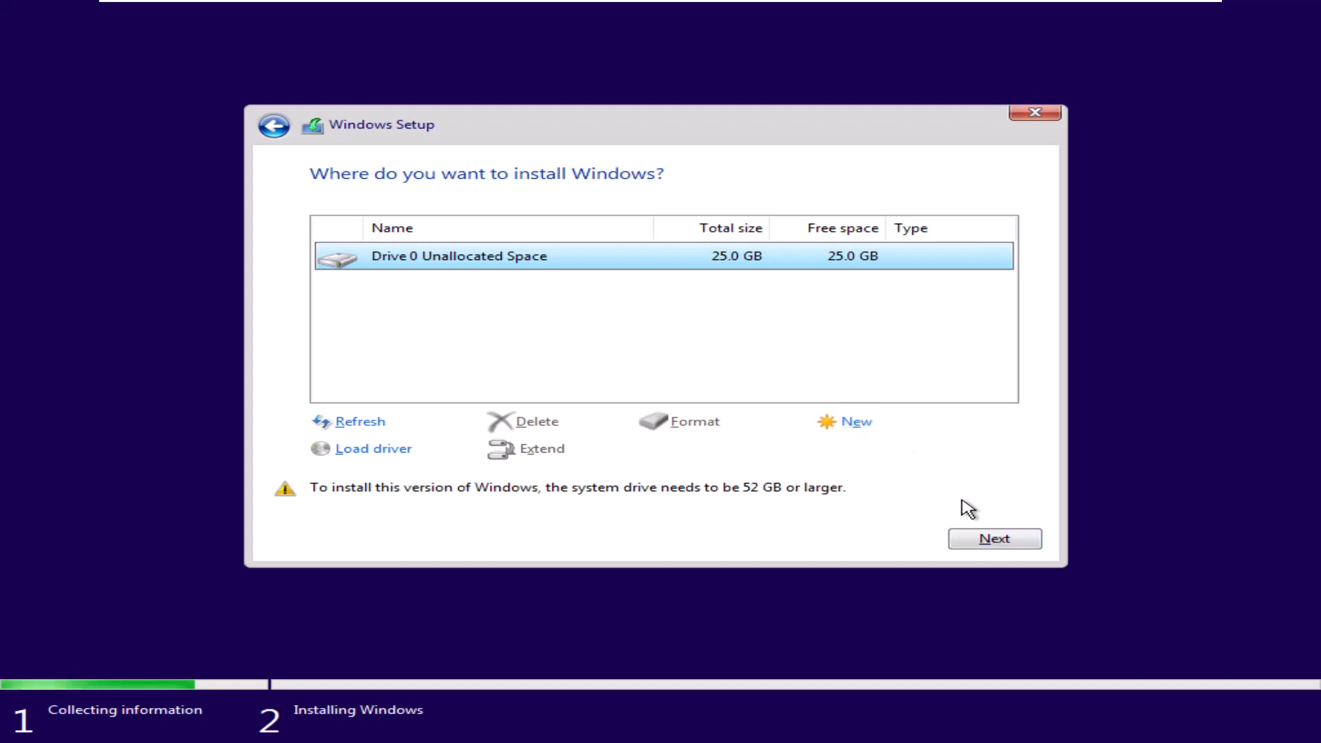
Install Windows on Drive 0 Unallocated Space, and refresh the desktop of the installed Windows 11 guest.
{"action": "left_click", "coordinate": [977, 536]}
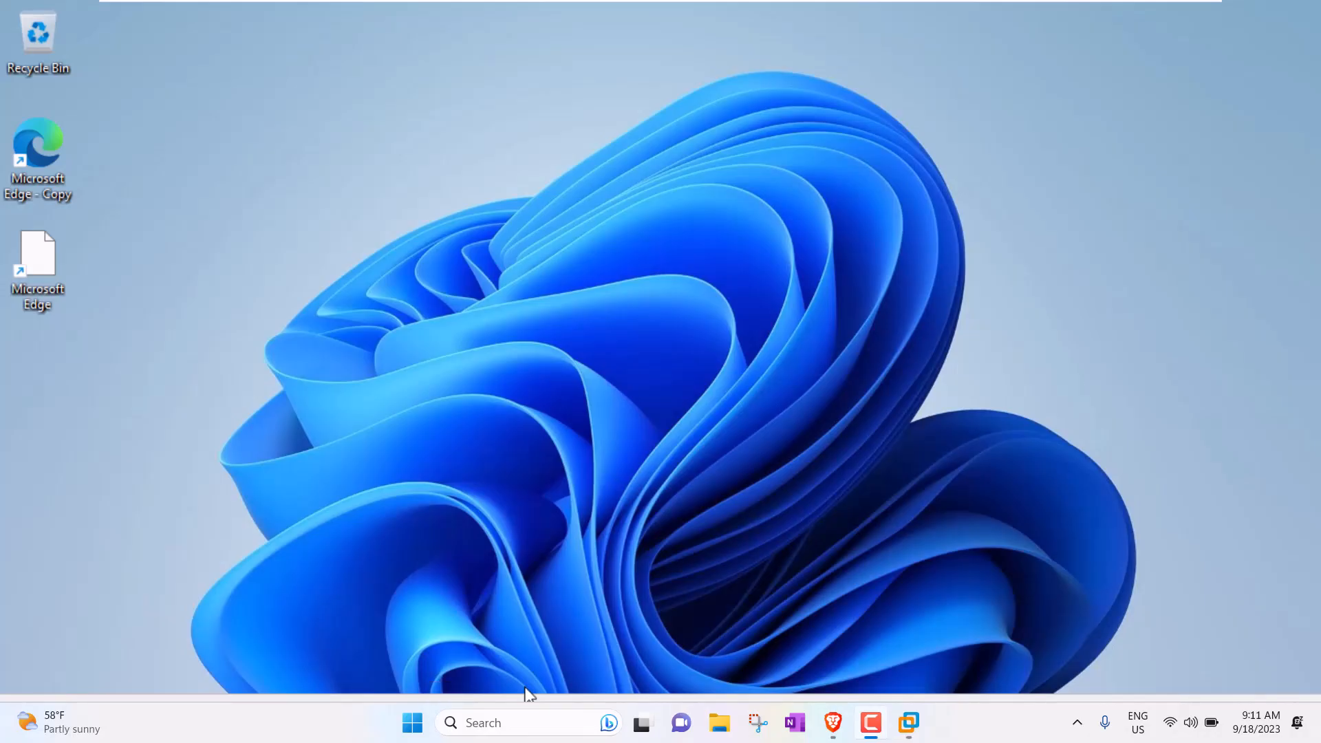
{"action": "left_click", "coordinate": [526, 695]}
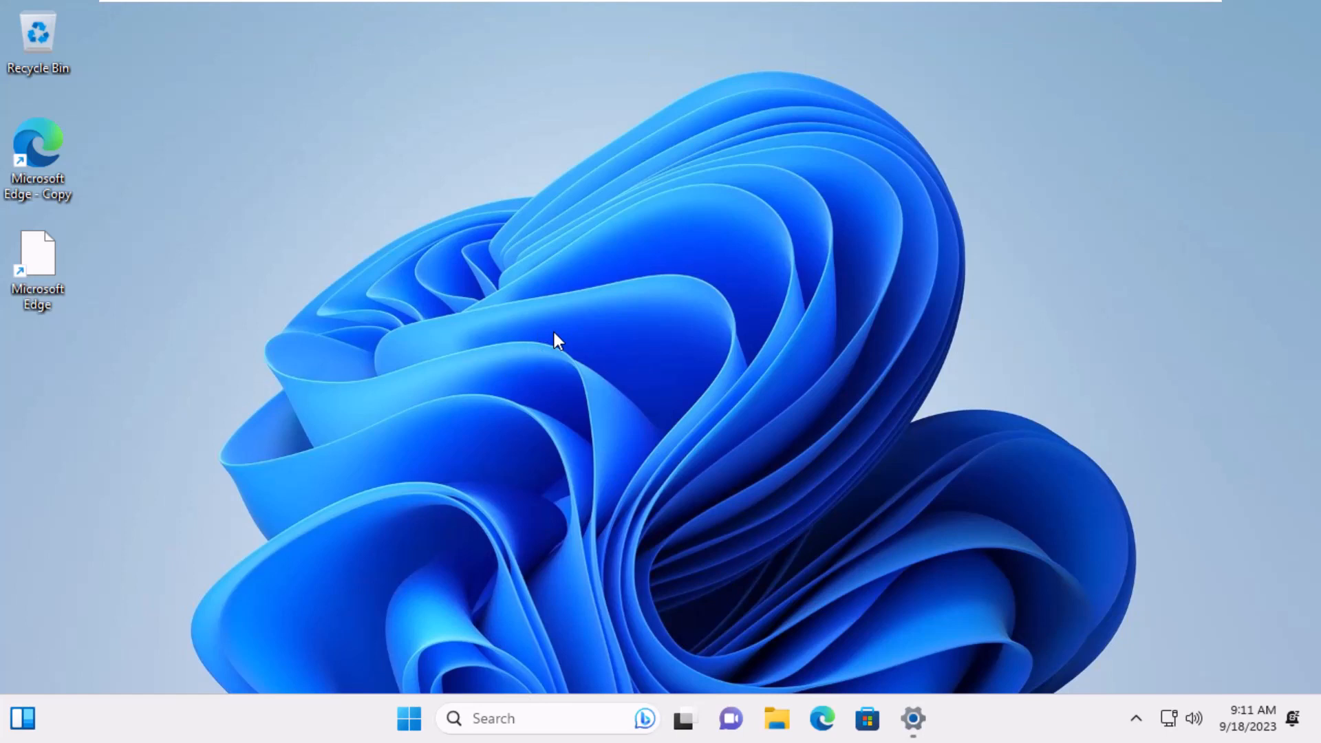
{"action": "right_click", "coordinate": [623, 303]}
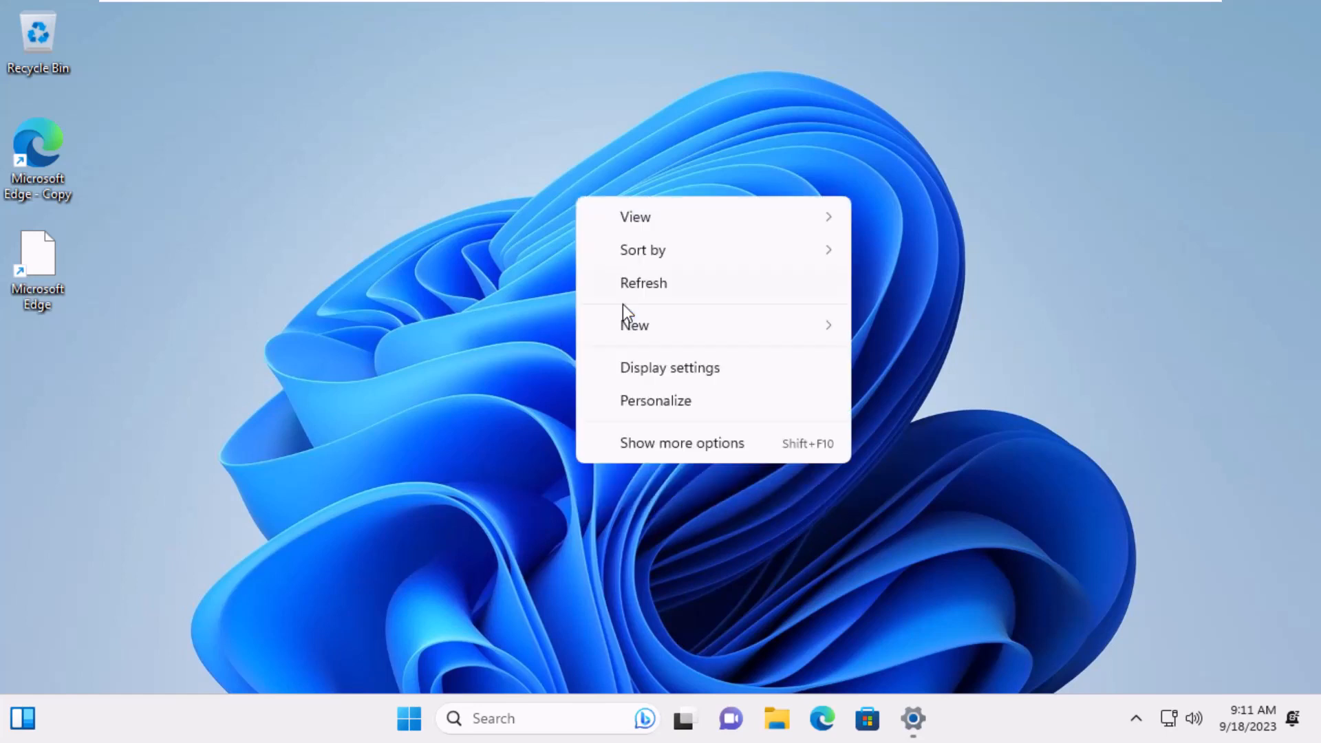
{"action": "left_click", "coordinate": [651, 291]}
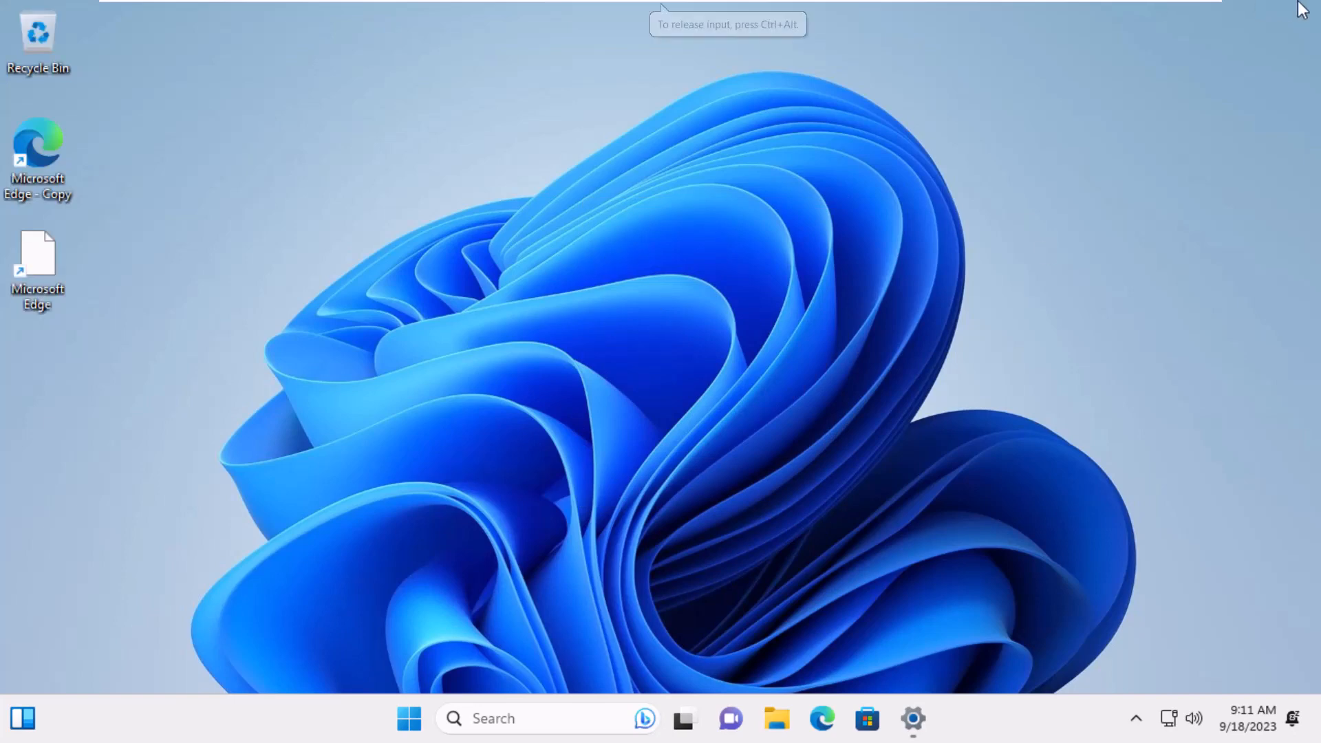
Take the Windows 11 virtual machine out of full screen and minimize the VMware Workstation window to reach the host desktop.
{"action": "left_click", "coordinate": [1219, 3]}
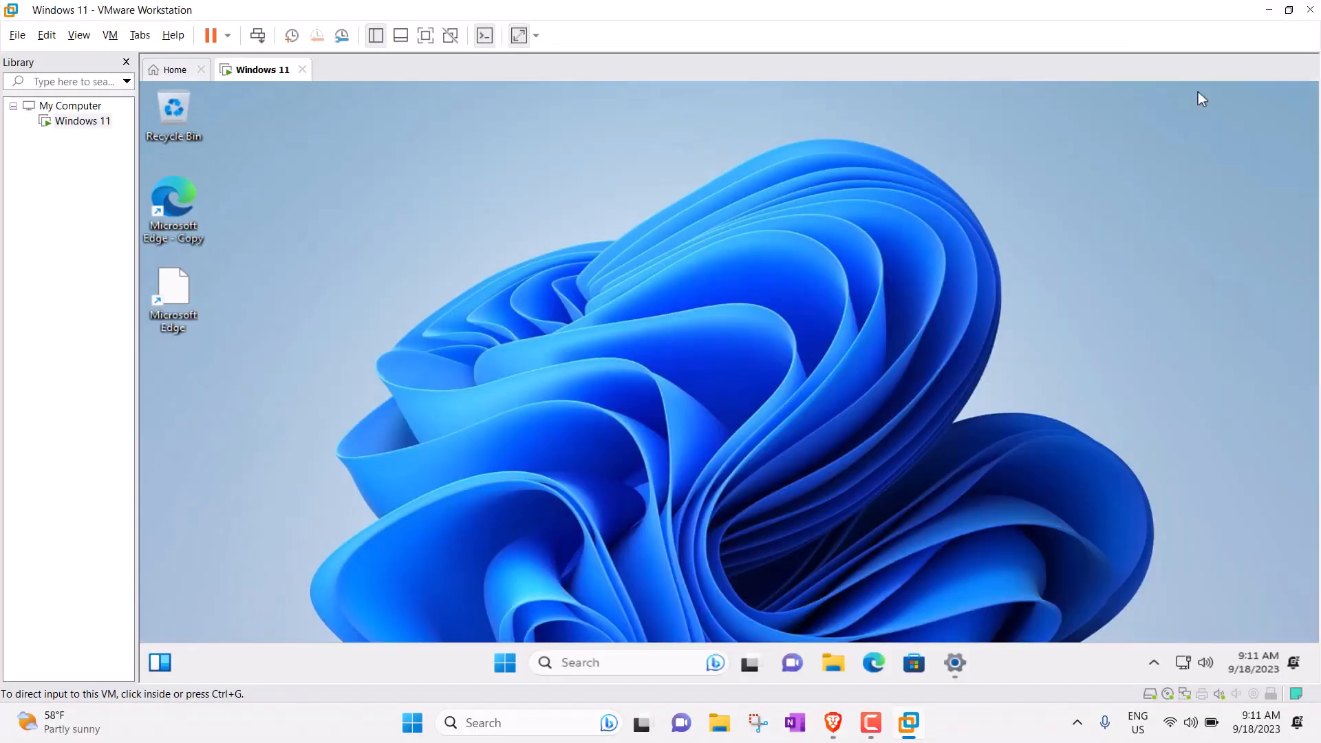
{"action": "left_click", "coordinate": [1270, 11]}
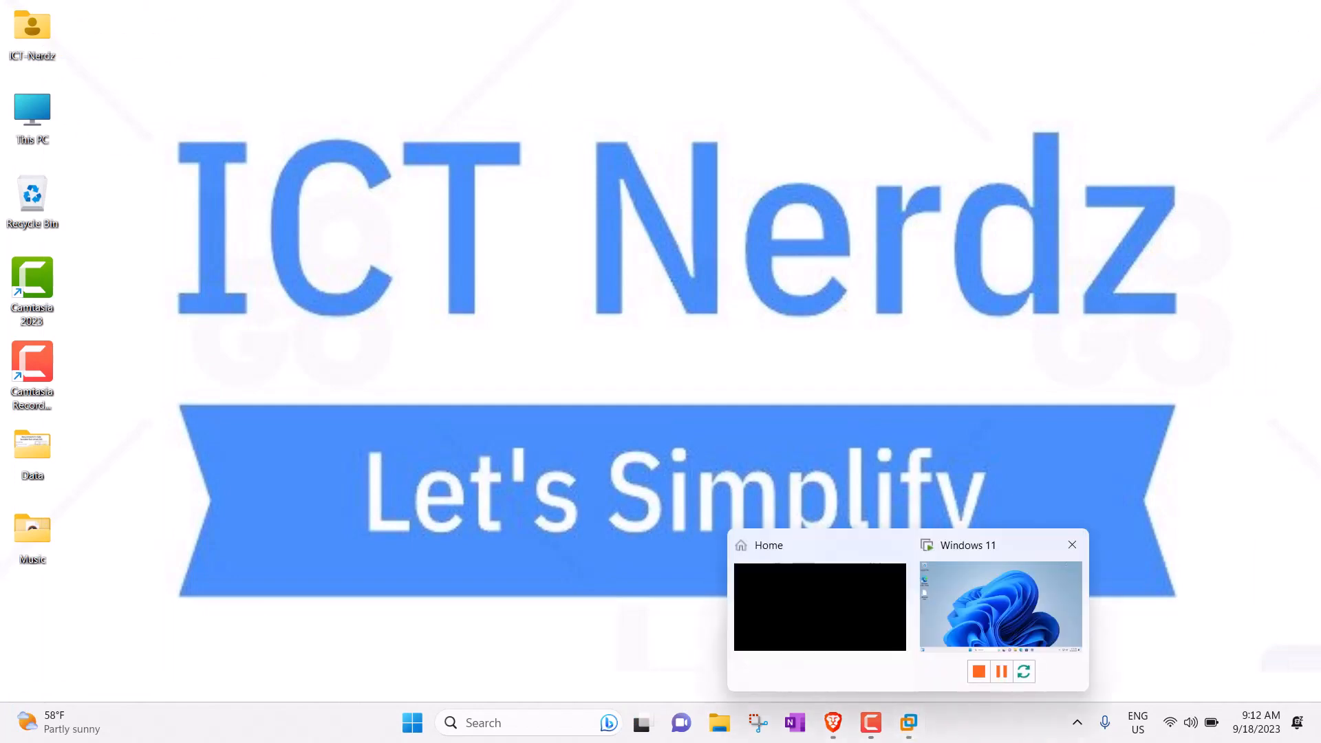
{"action": "left_click", "coordinate": [908, 722]}
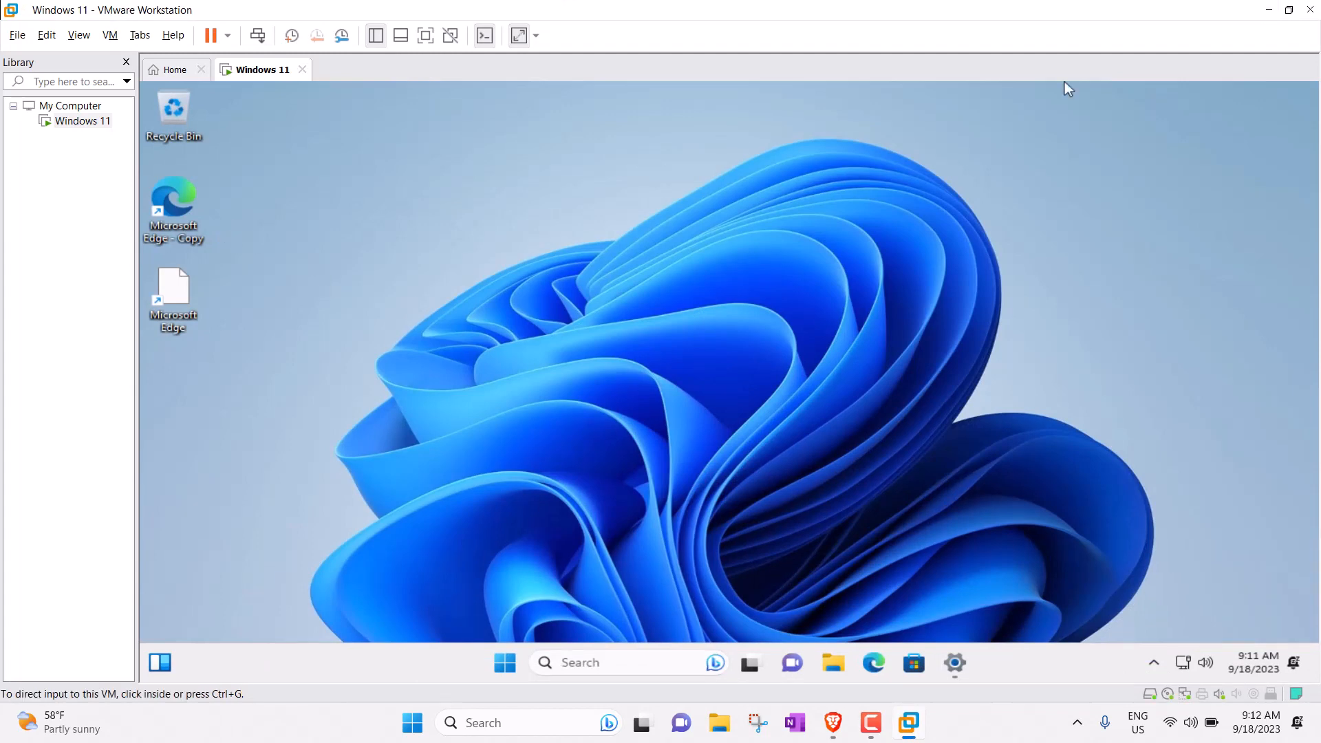
{"action": "left_click", "coordinate": [1270, 11]}
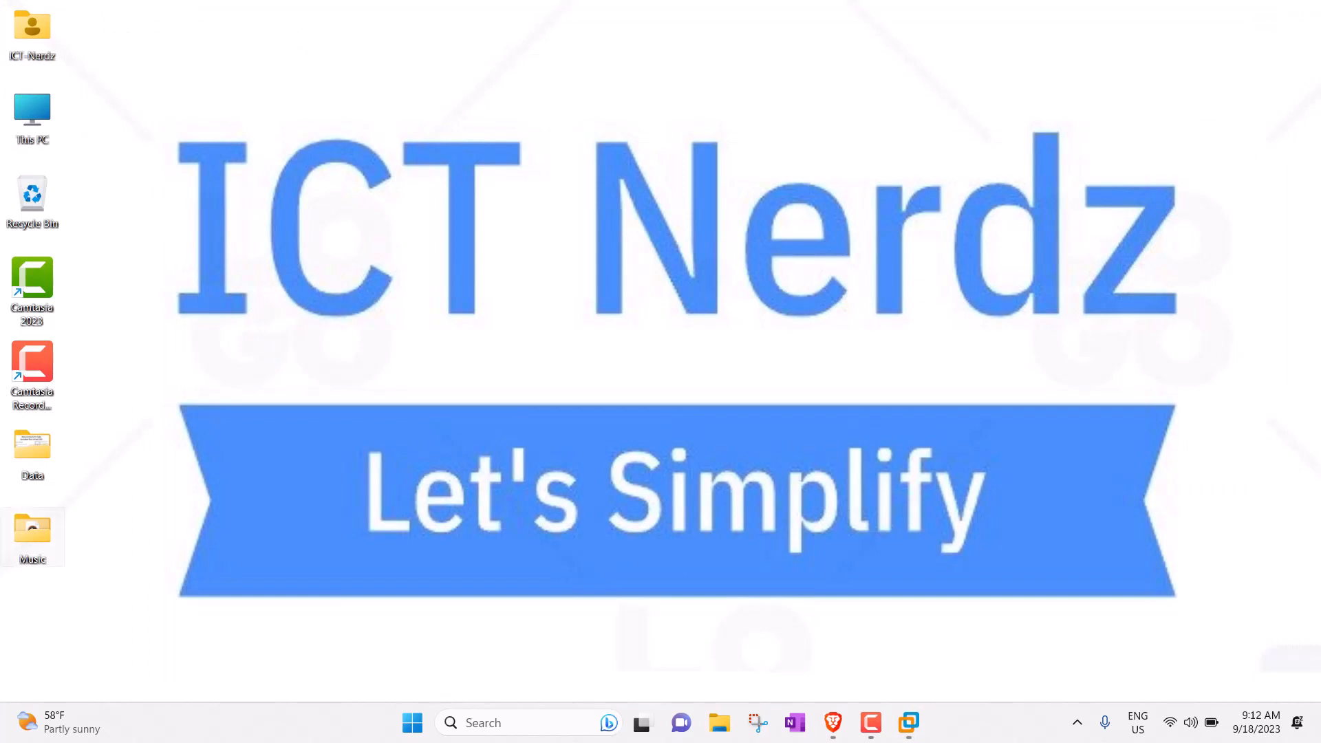
{"action": "double_click", "coordinate": [32, 533]}
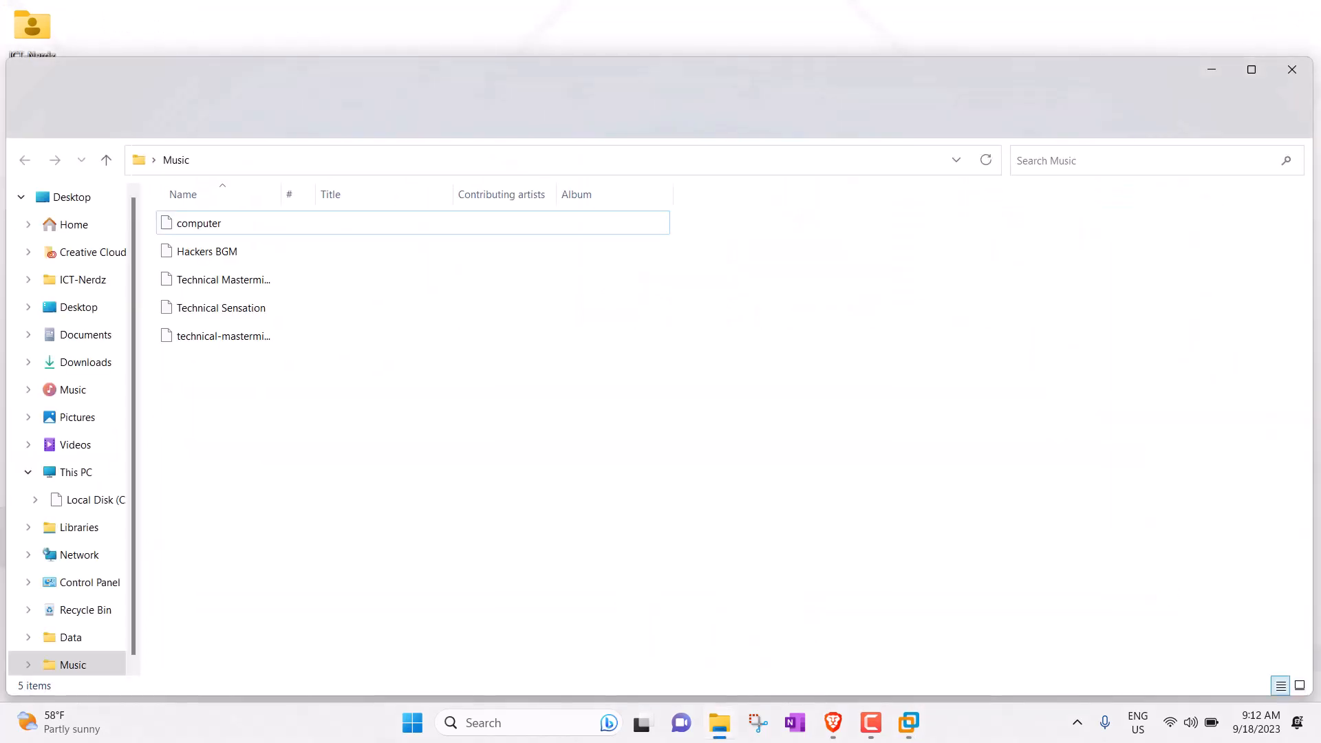
{"action": "left_click", "coordinate": [79, 527]}
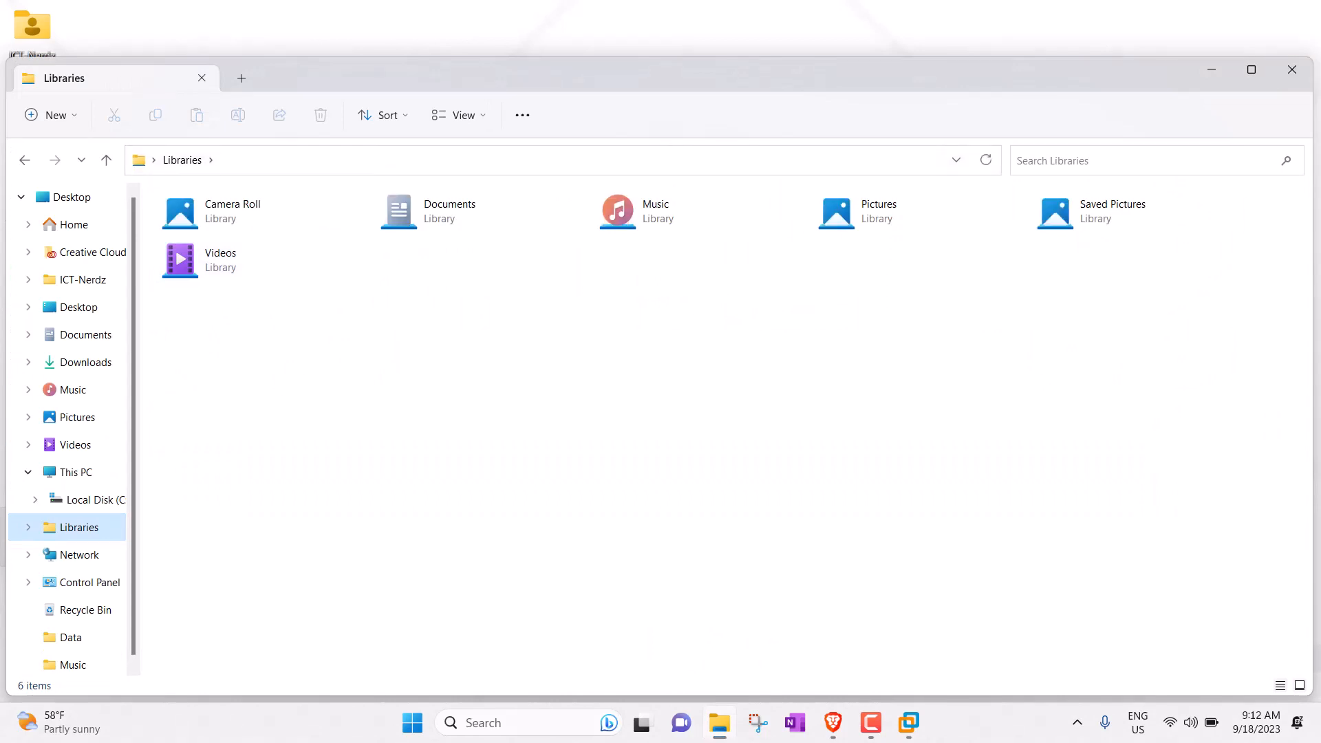
{"action": "left_click", "coordinate": [1292, 68]}
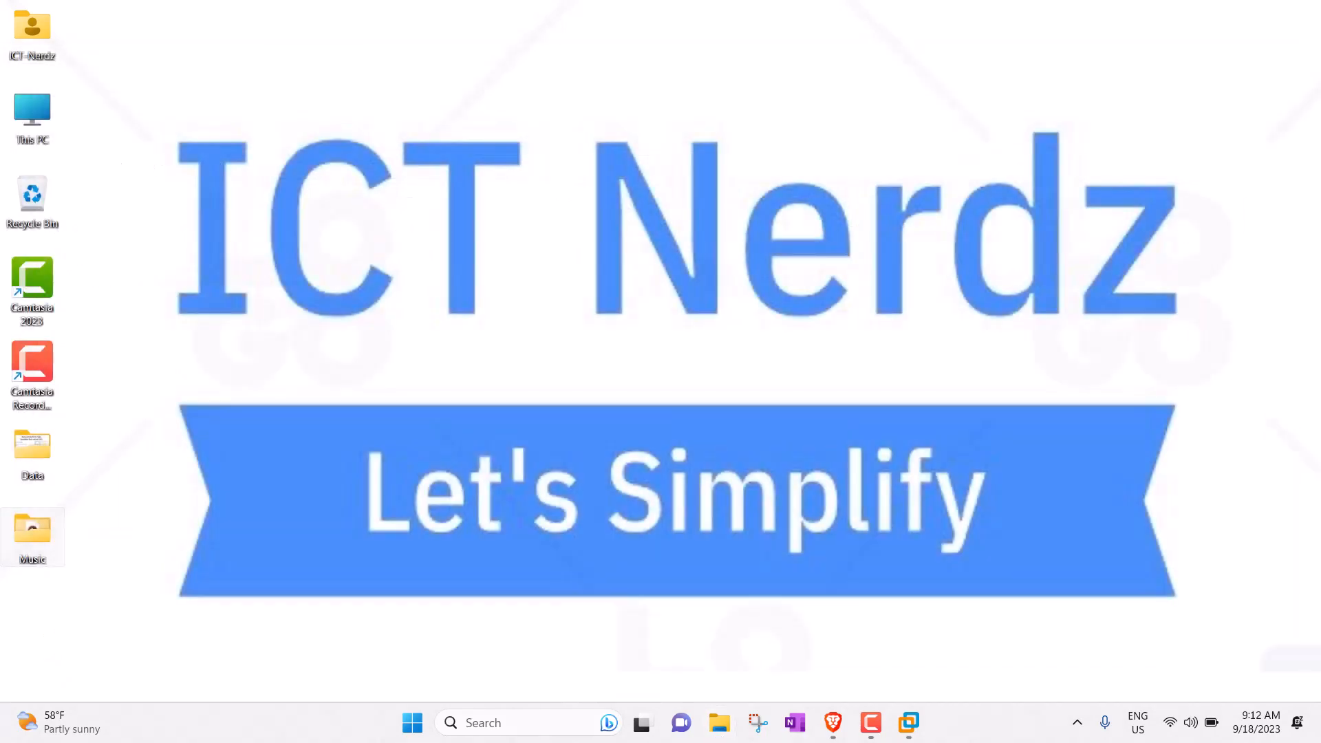
Copy the last file, whose name starts with technical-mastermi, from the Music folder on the host desktop.
{"action": "double_click", "coordinate": [33, 533]}
{"action": "left_click", "coordinate": [220, 336]}
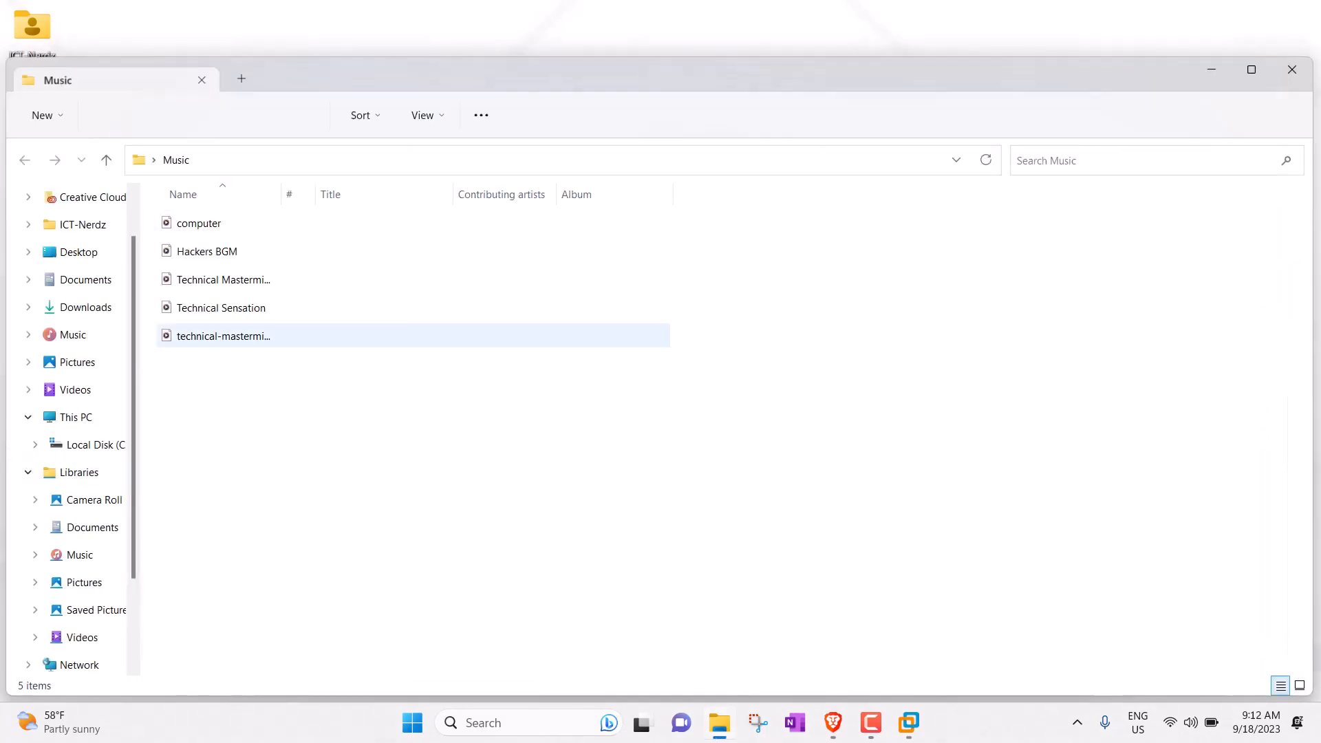
{"action": "right_click", "coordinate": [248, 337]}
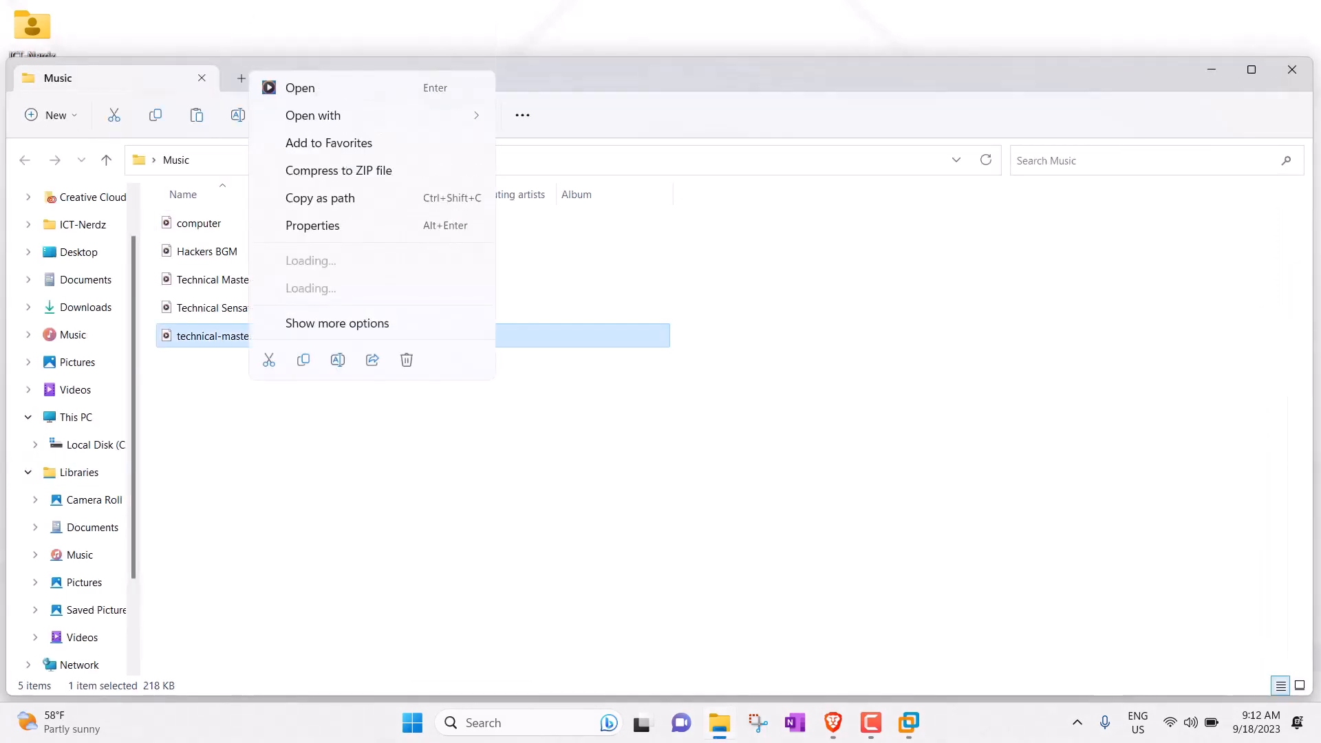
{"action": "left_click", "coordinate": [303, 359]}
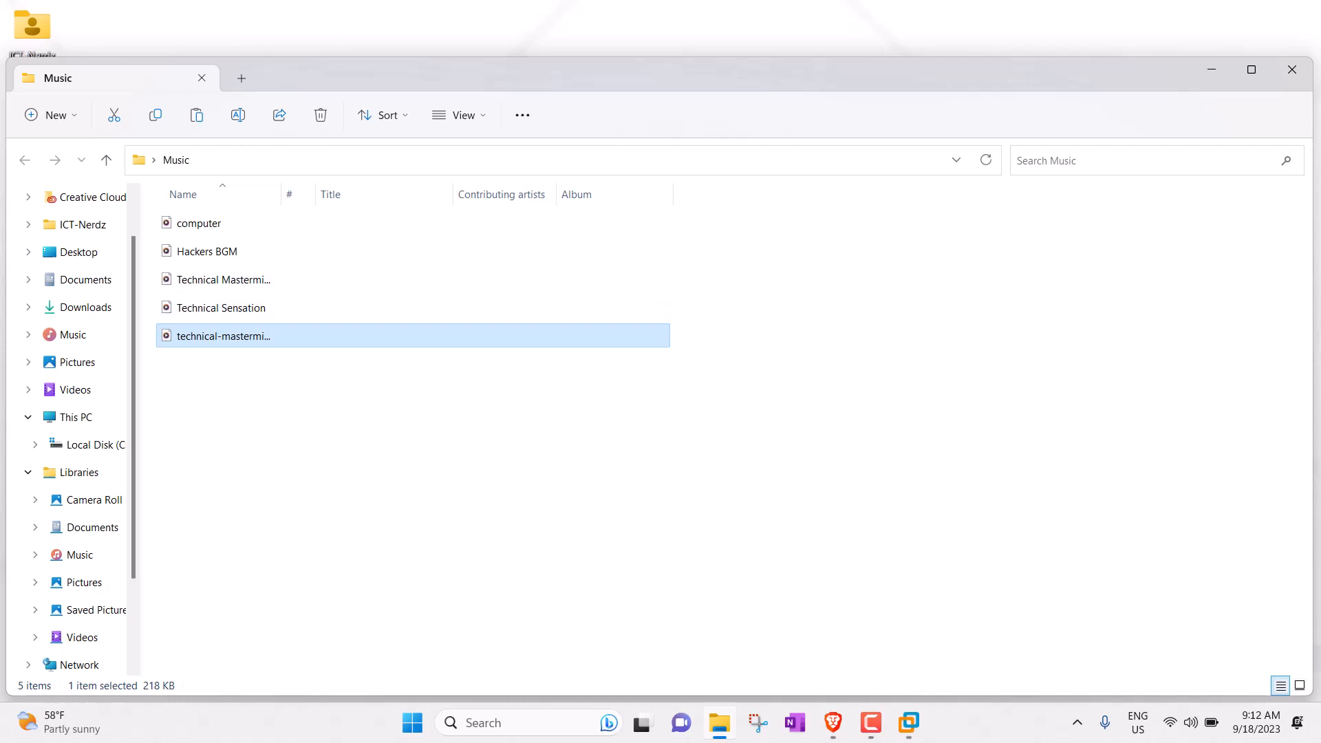
Switch to the Windows 11 virtual machine in VMware Workstation and check the guest desktop's context options for pasting the copied file.
{"action": "left_click", "coordinate": [908, 723]}
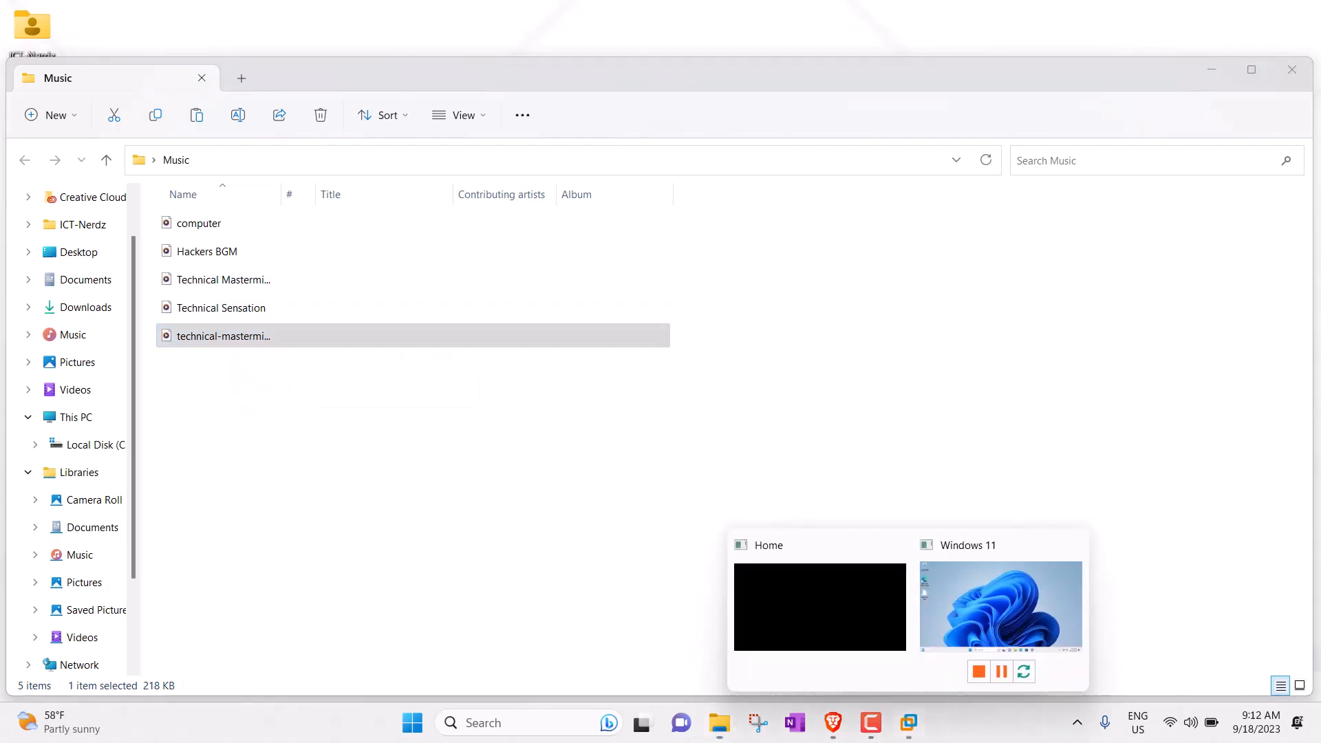
{"action": "left_click", "coordinate": [1001, 605]}
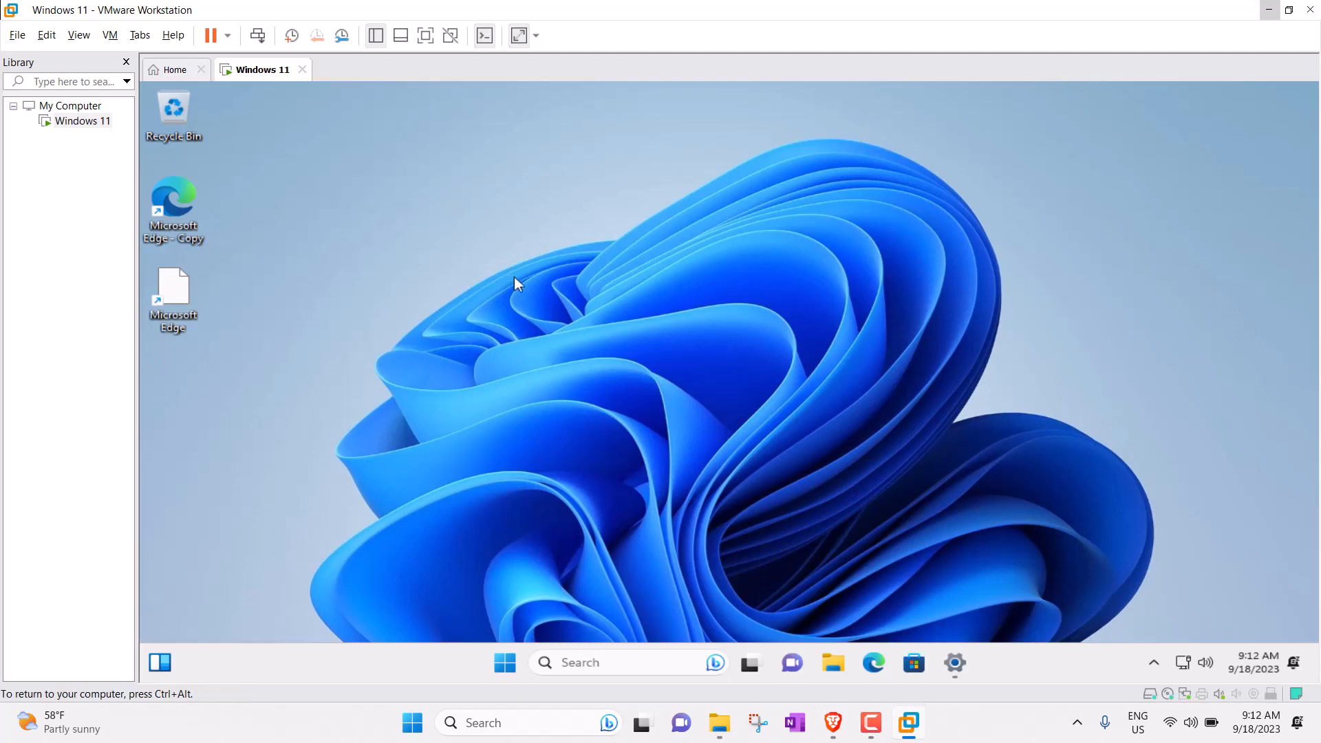
{"action": "right_click", "coordinate": [526, 291]}
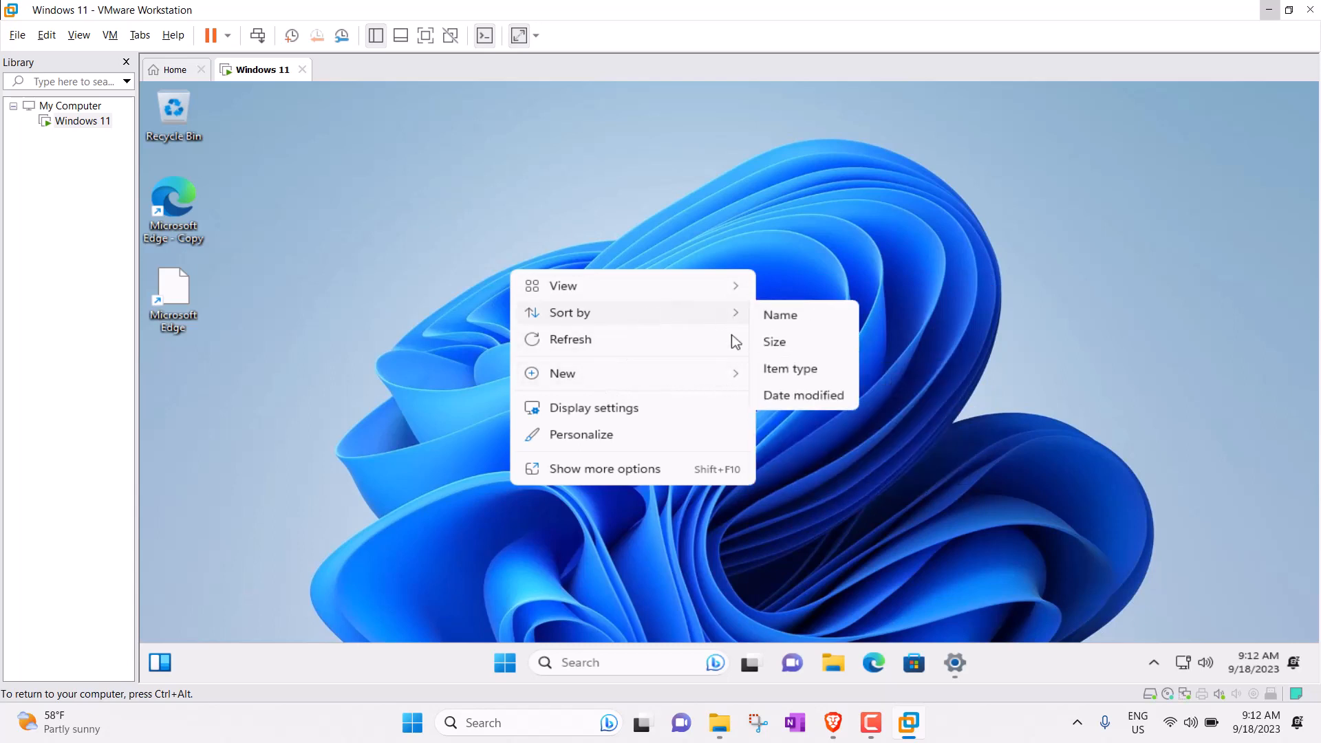
{"action": "mouse_move", "coordinate": [641, 276]}
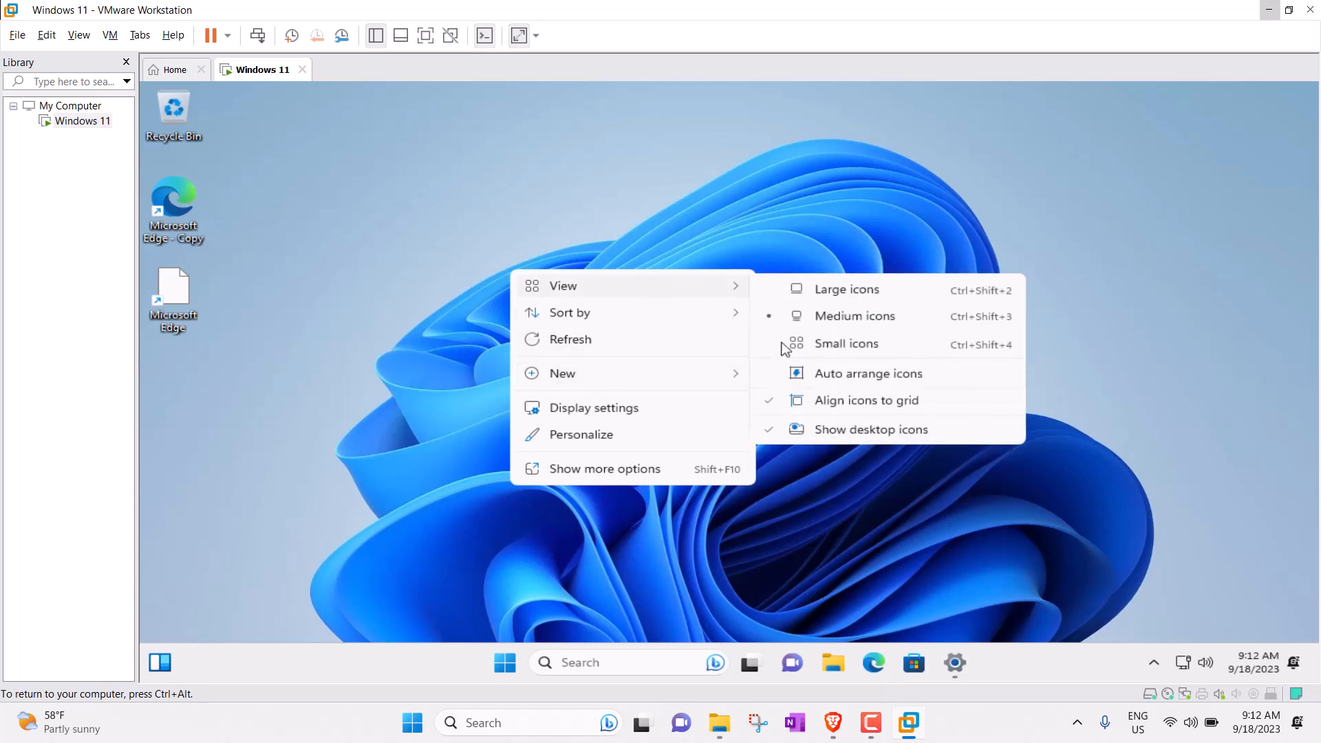
{"action": "left_click", "coordinate": [752, 228]}
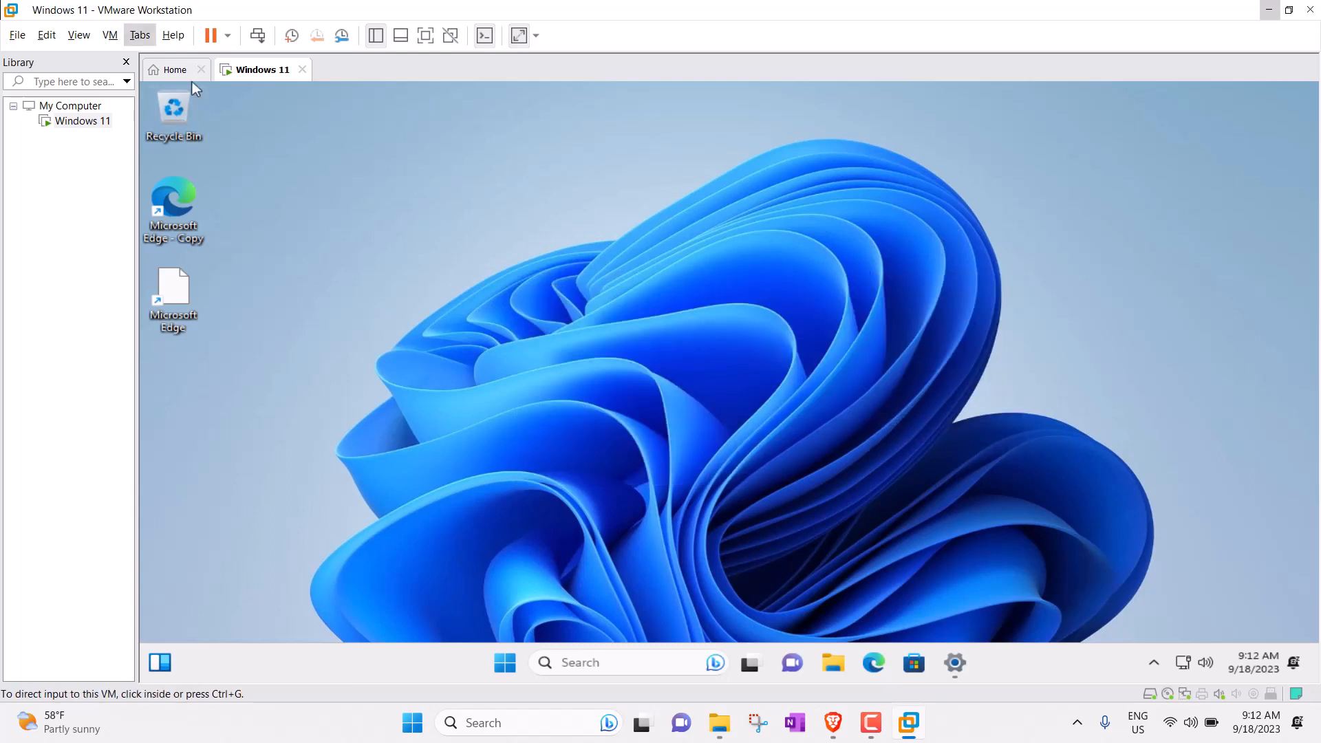
Start the VMware Tools installation for the Windows 11 virtual machine.
{"action": "key", "text": "Down"}
{"action": "key", "text": "Left"}
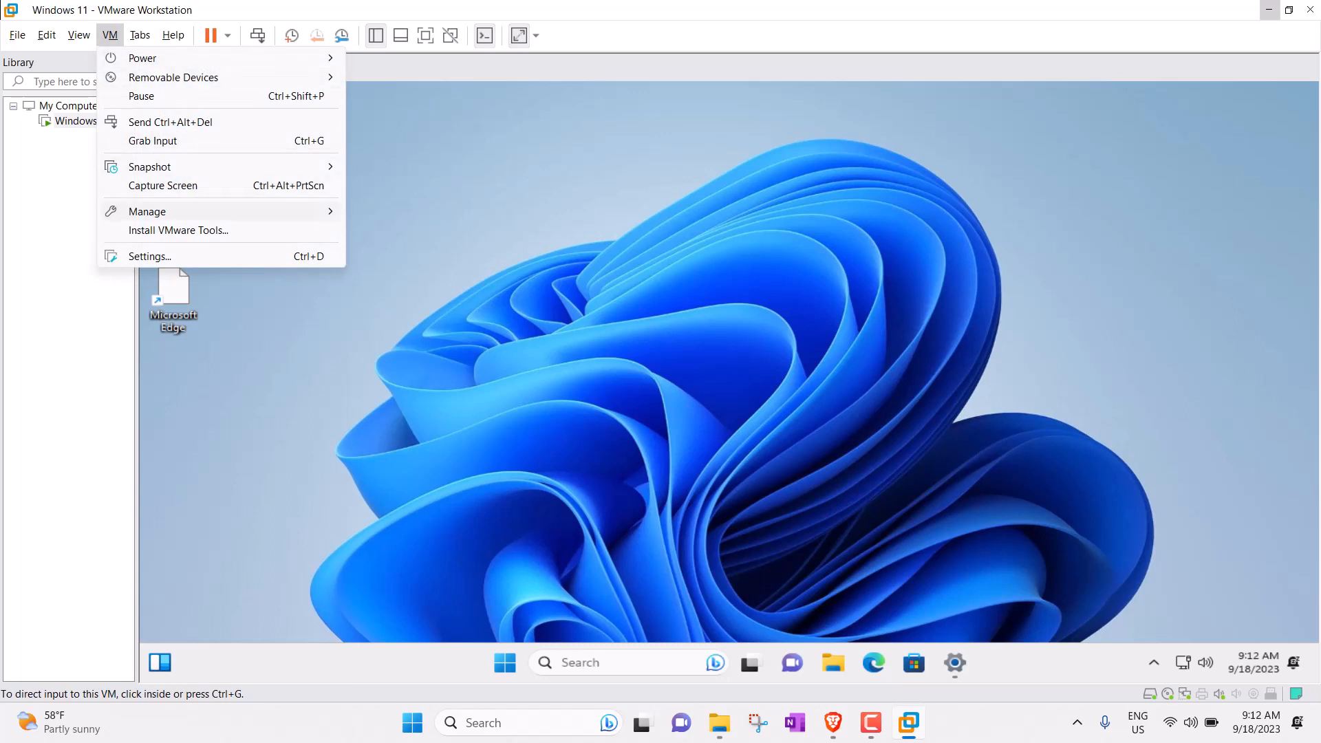
{"action": "left_click", "coordinate": [160, 234]}
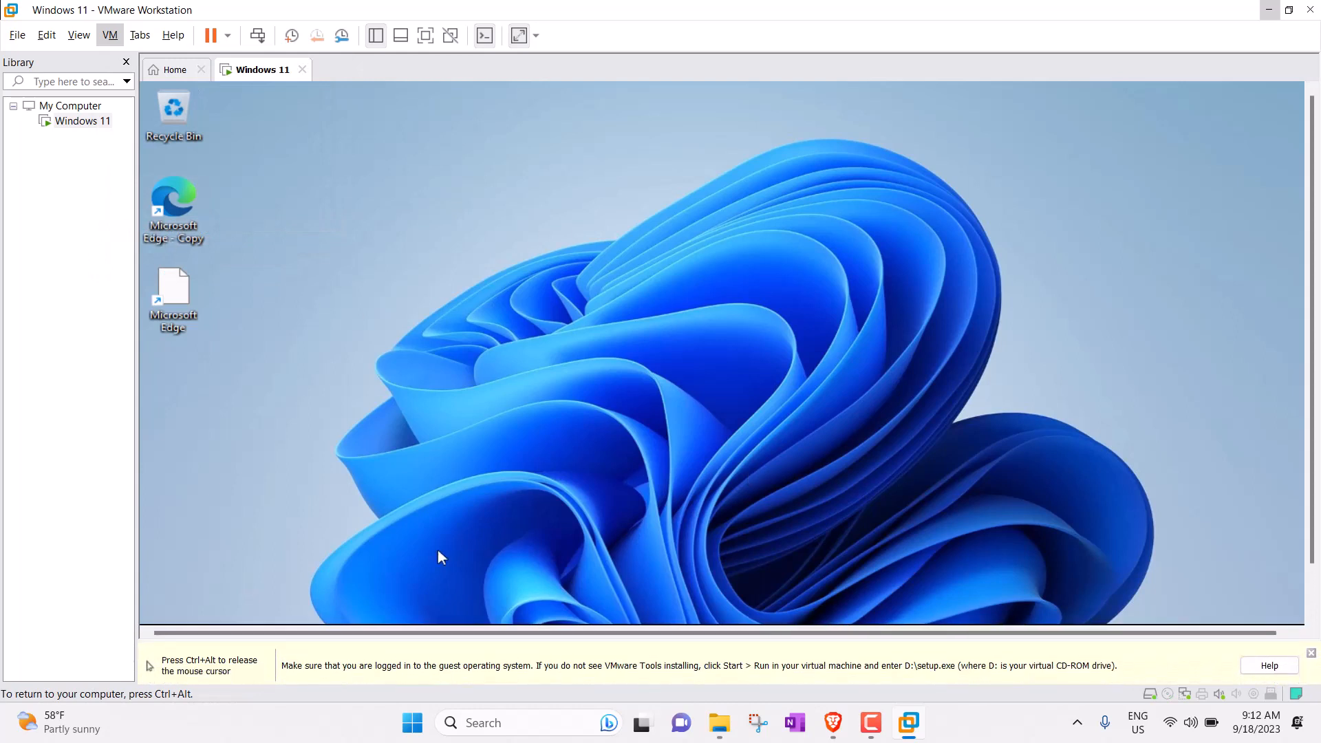
{"action": "key", "text": "ctrl+alt"}
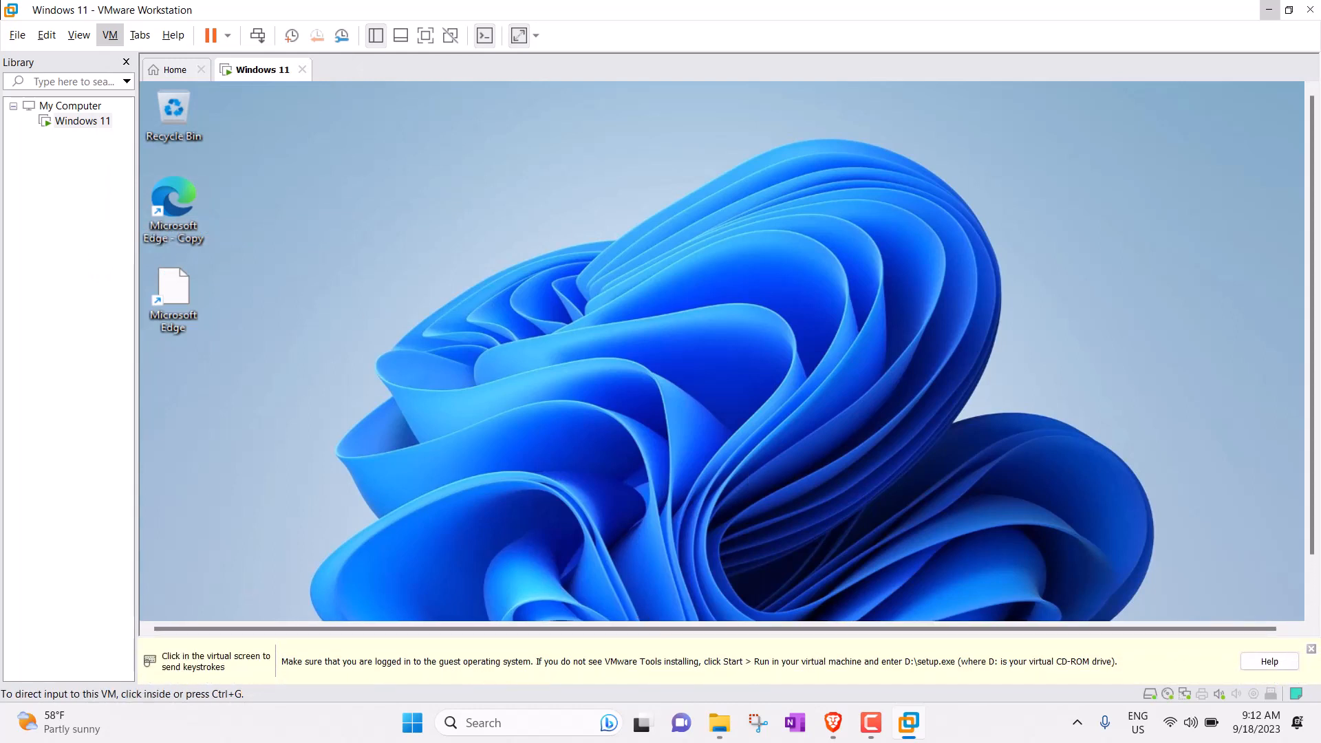
Check the VMware Tools installation command of the virtual machine, and return to the guest desktop.
{"action": "left_click", "coordinate": [1268, 10]}
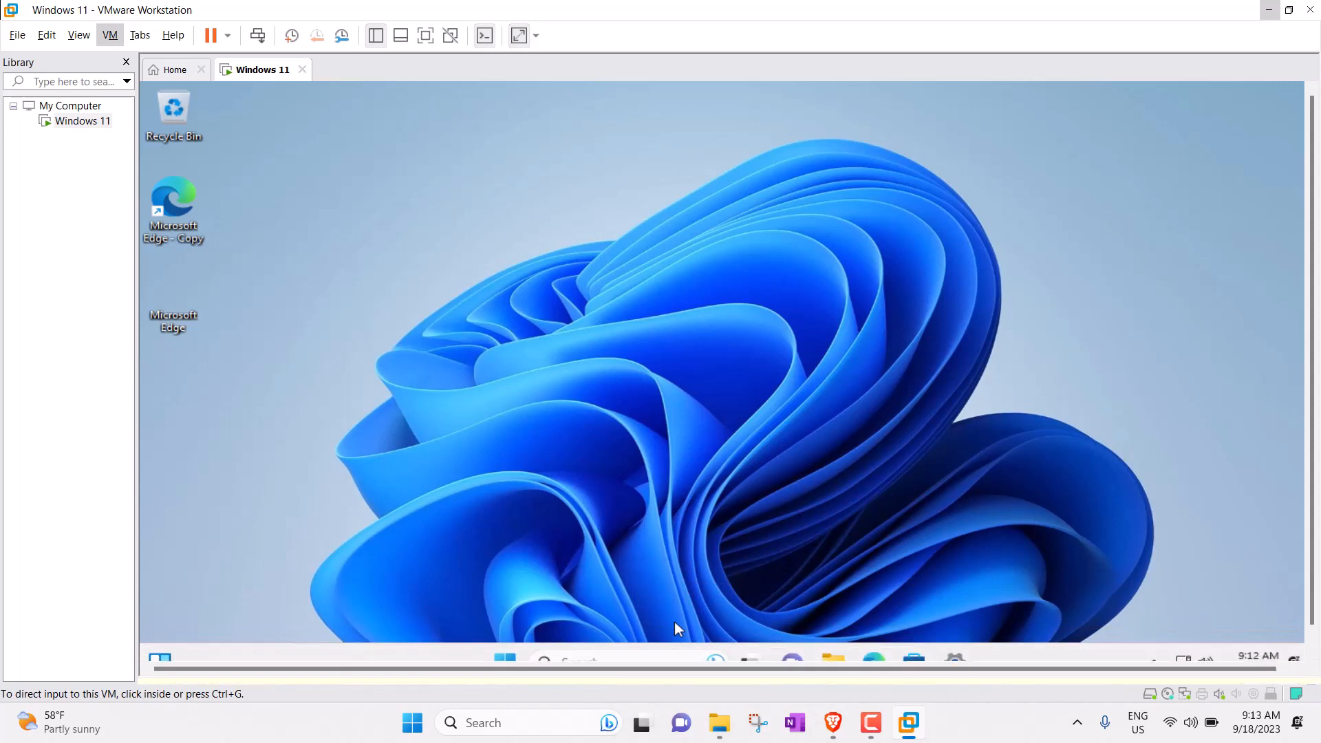
{"action": "left_click", "coordinate": [675, 621]}
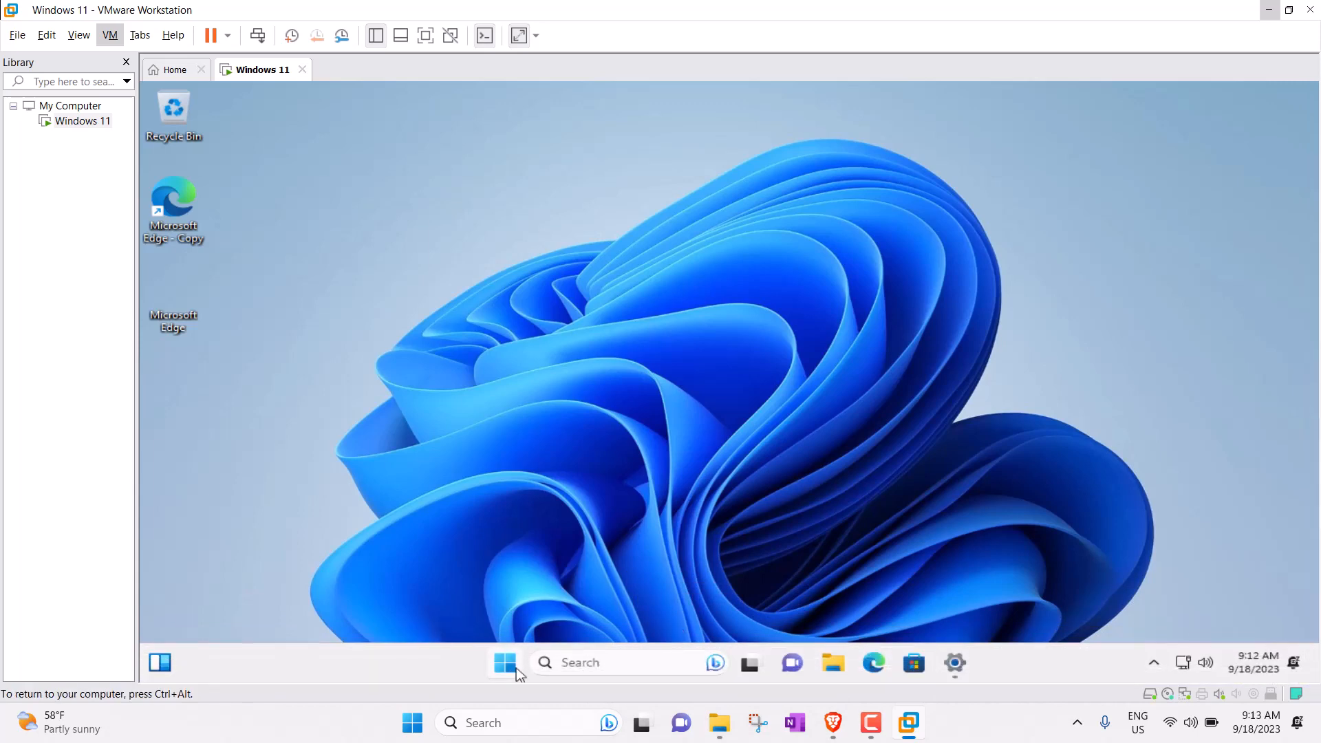
{"action": "left_click", "coordinate": [838, 662]}
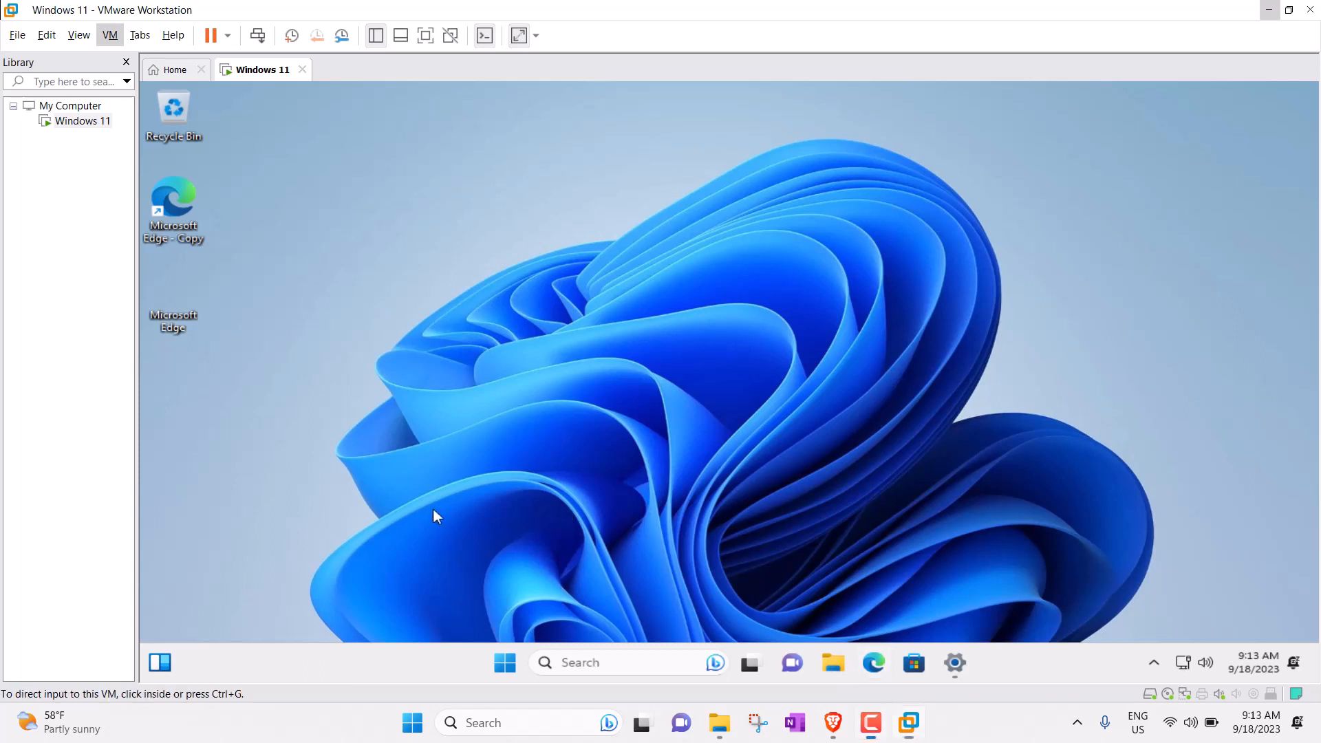
{"action": "left_click", "coordinate": [110, 35]}
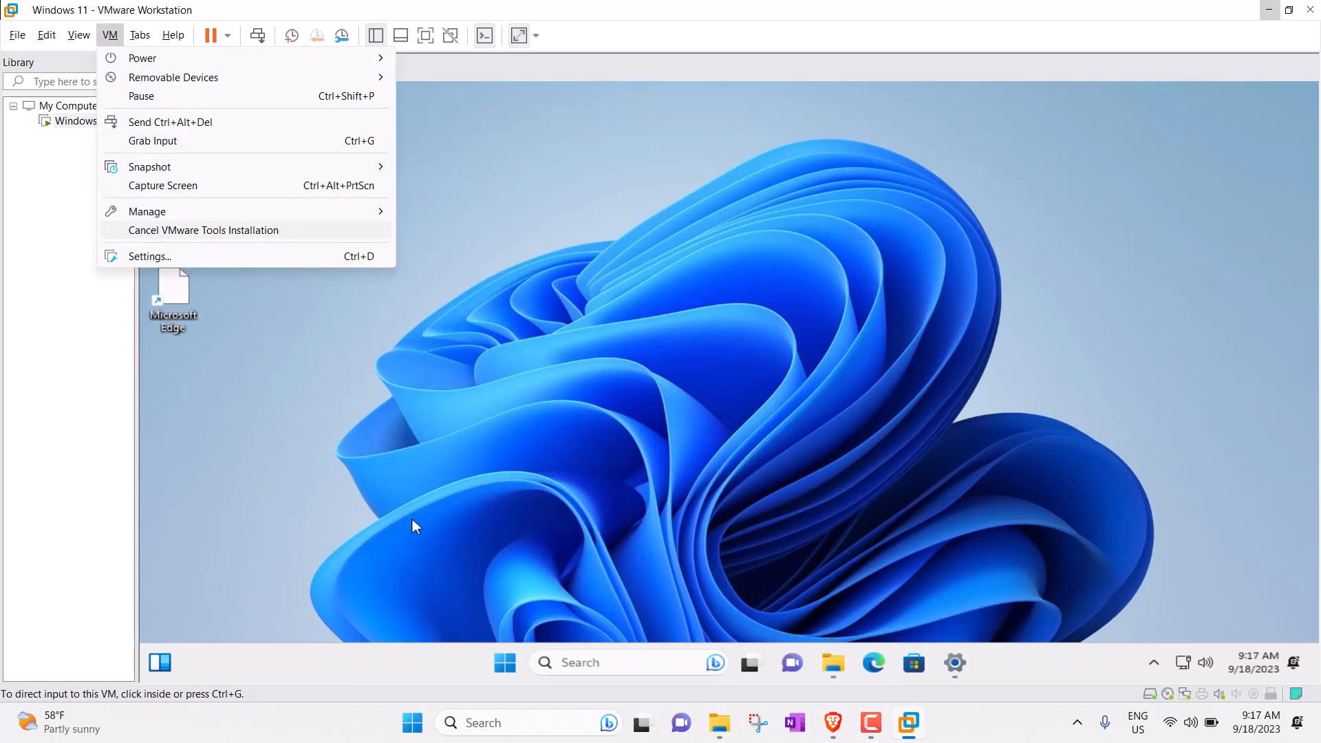
{"action": "left_click", "coordinate": [411, 526]}
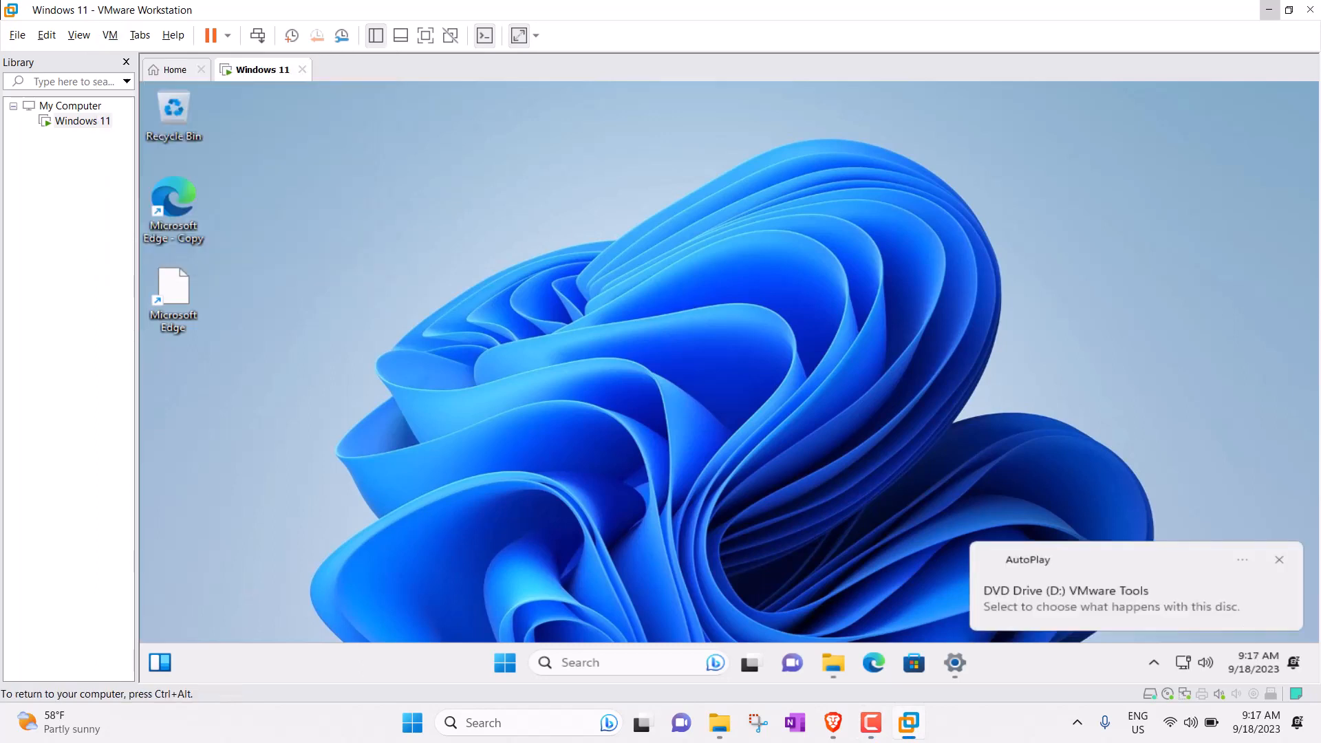
Open DVD Drive (D:) VMware Tools in the guest's File Explorer.
{"action": "left_click", "coordinate": [835, 664]}
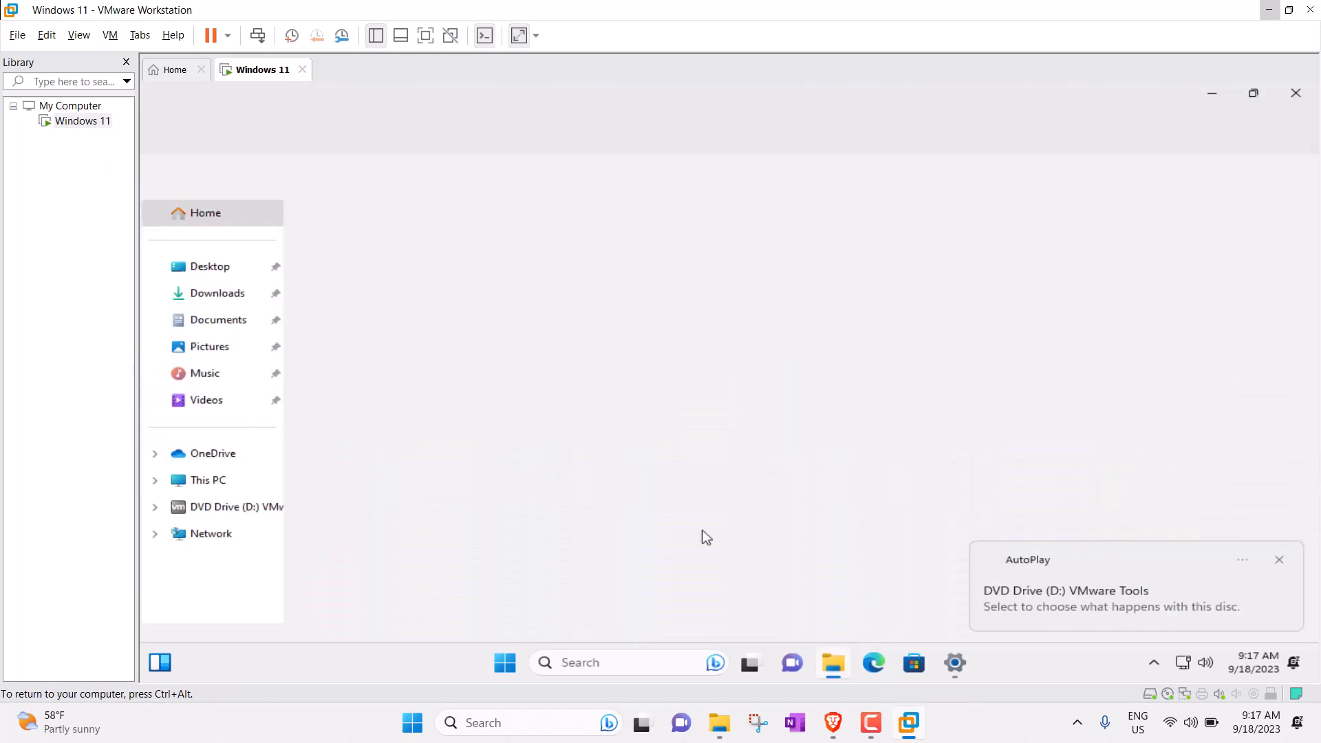
{"action": "key", "text": "ctrl+alt"}
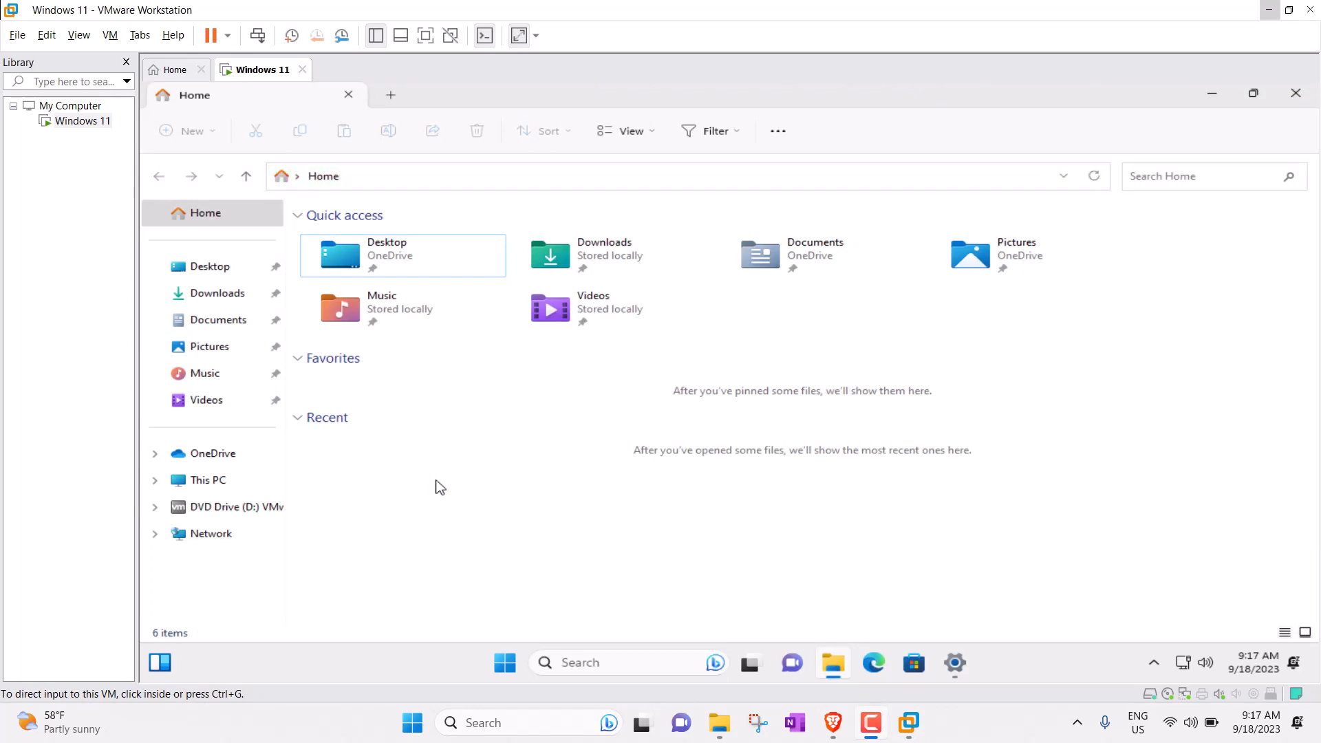
{"action": "left_click", "coordinate": [439, 487]}
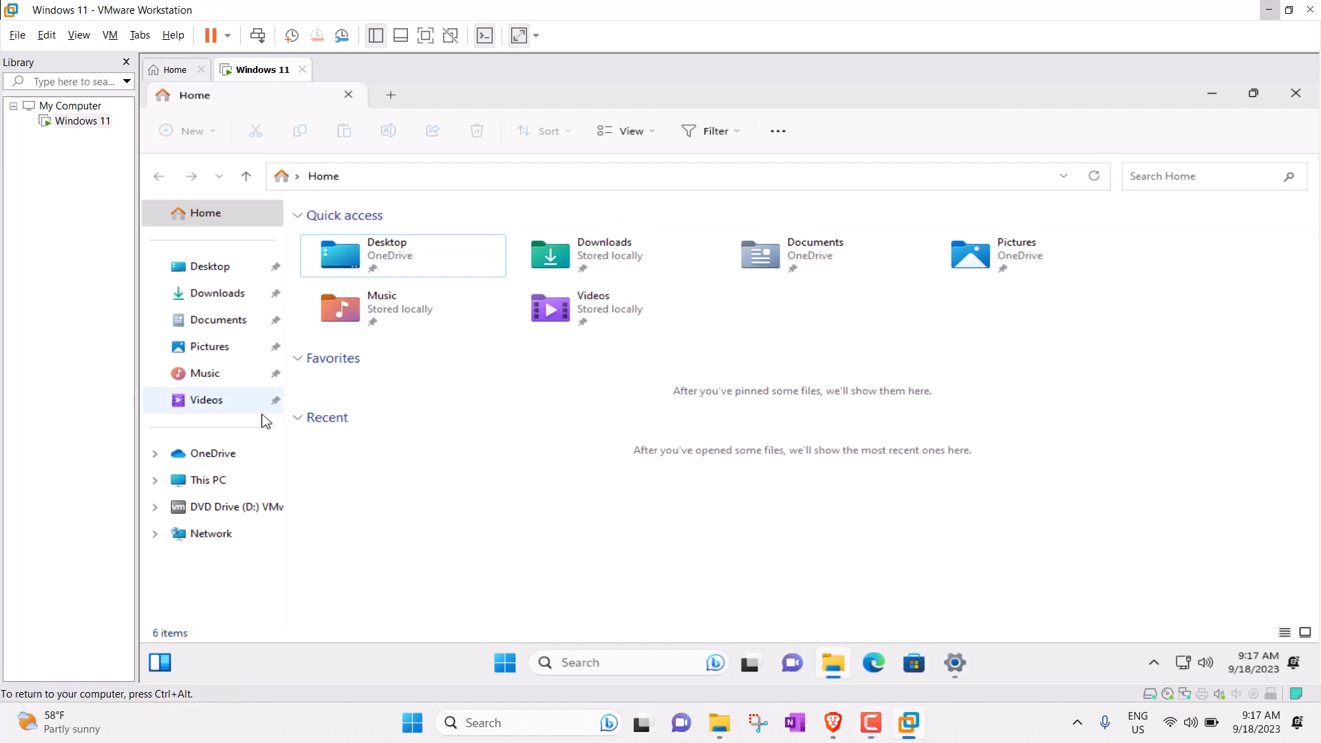
{"action": "left_click", "coordinate": [261, 511]}
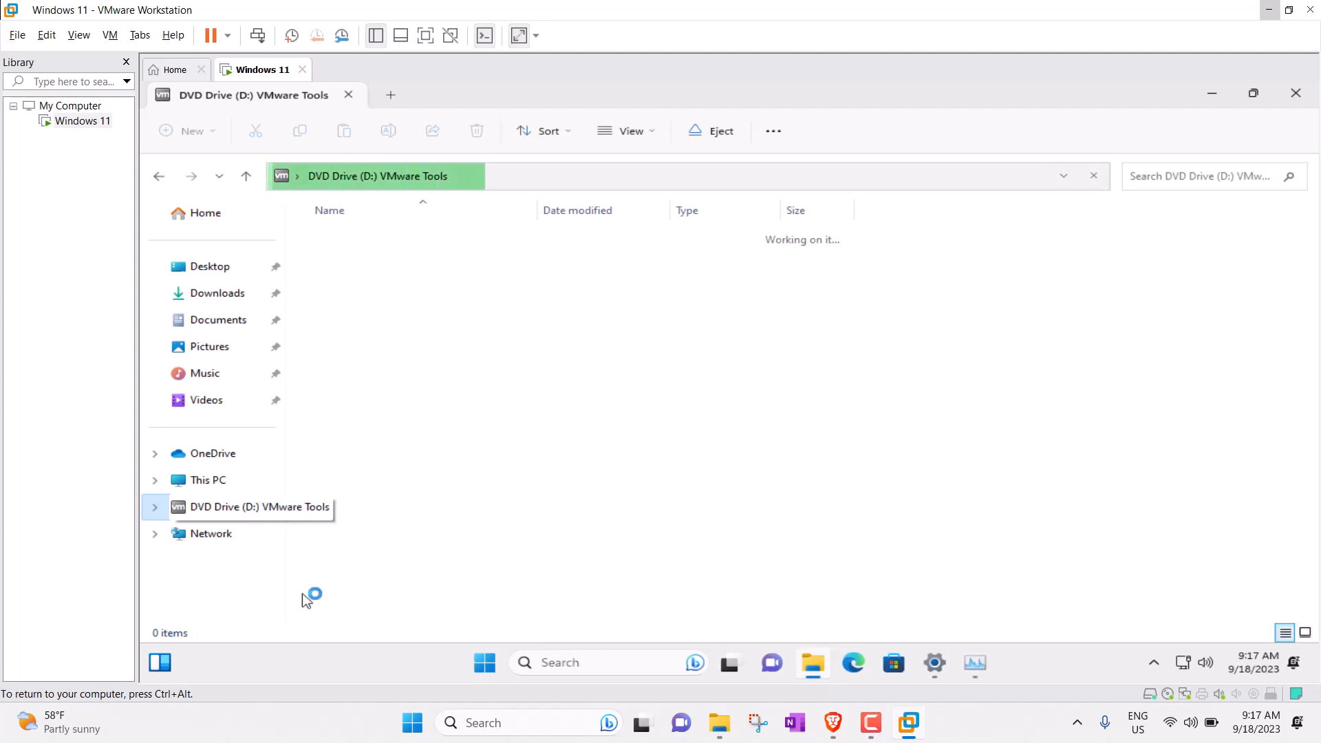
Run setup64 from the VMware Tools disc in the guest and allow VMware Tools to make changes to the device.
{"action": "key", "text": "ctrl+alt"}
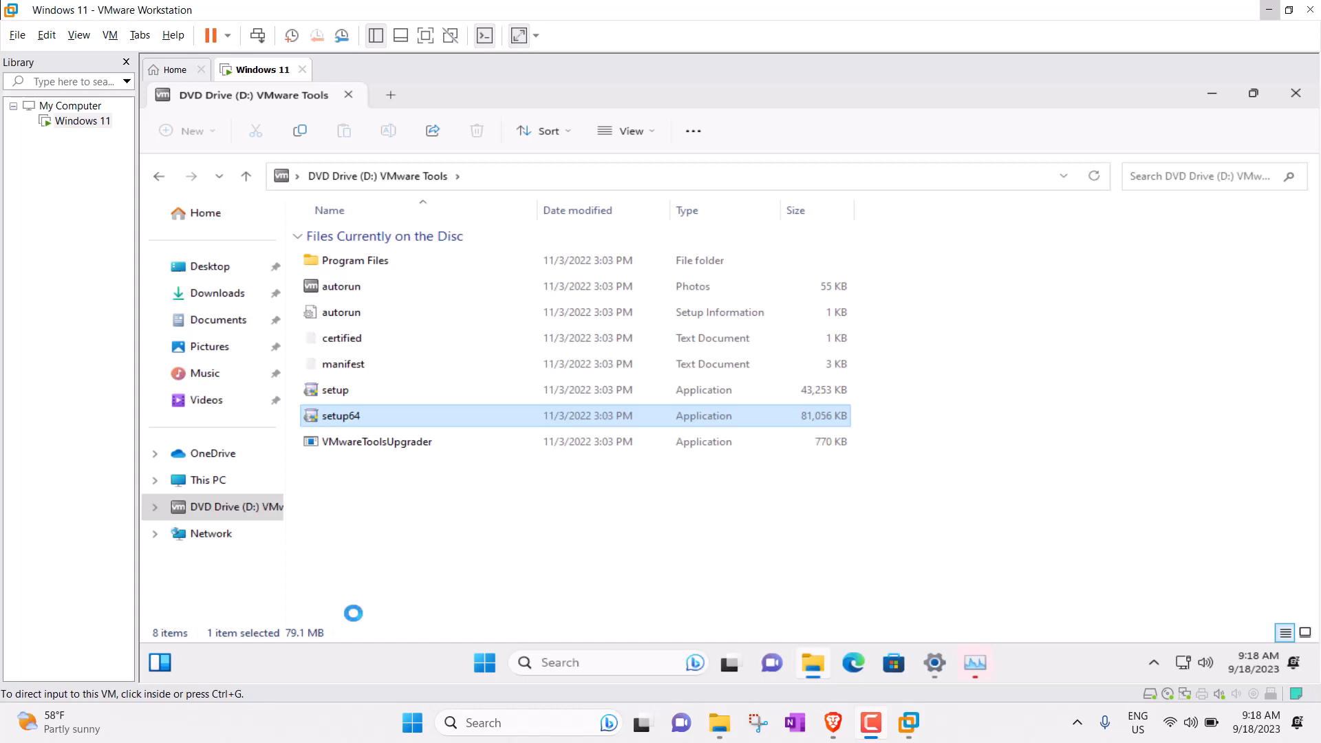
{"action": "left_click", "coordinate": [353, 612]}
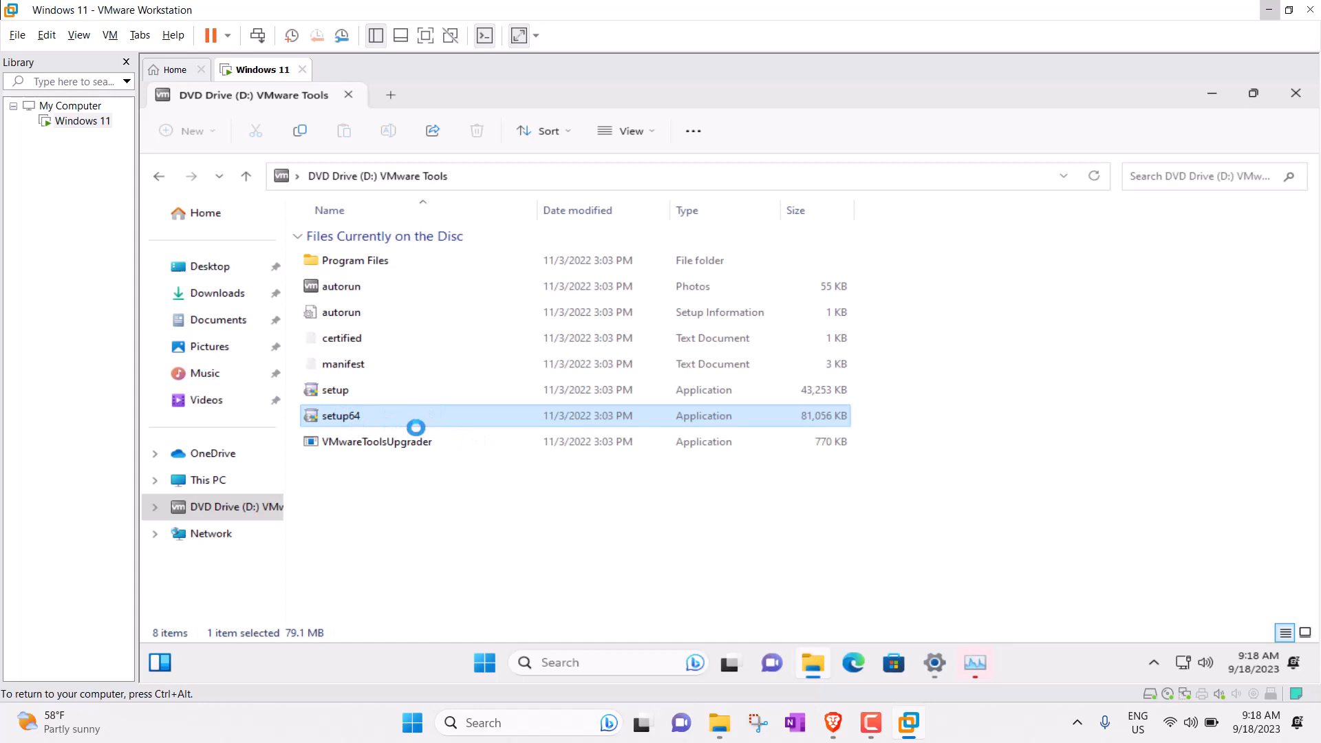
{"action": "key", "text": "ctrl+alt"}
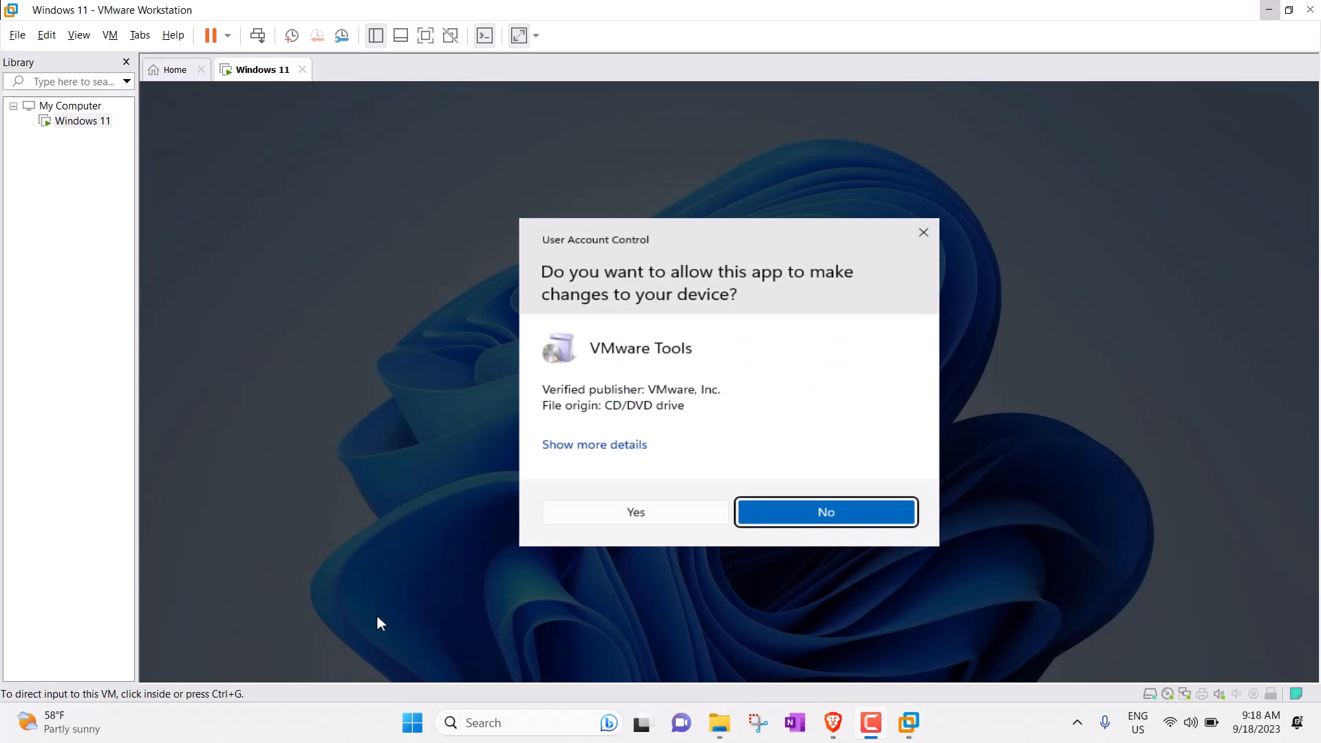
{"action": "left_click", "coordinate": [378, 616]}
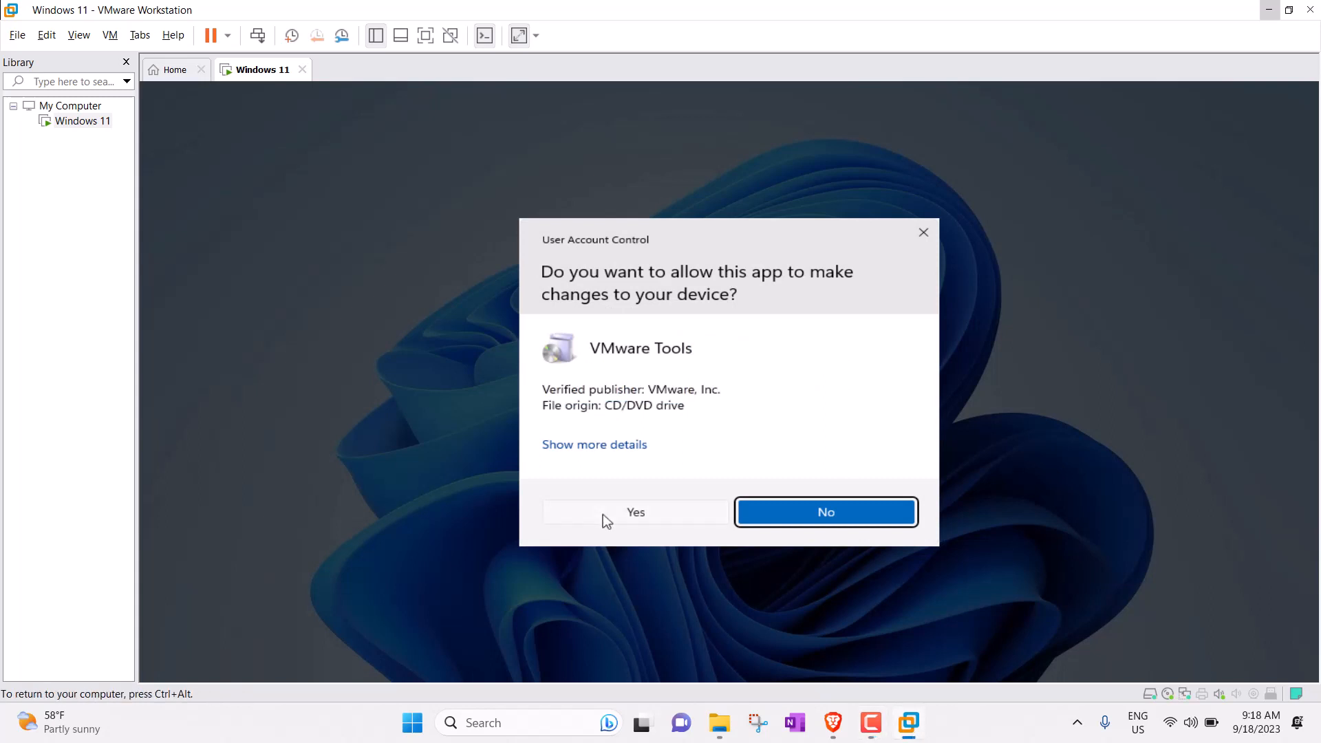
{"action": "left_click", "coordinate": [602, 514]}
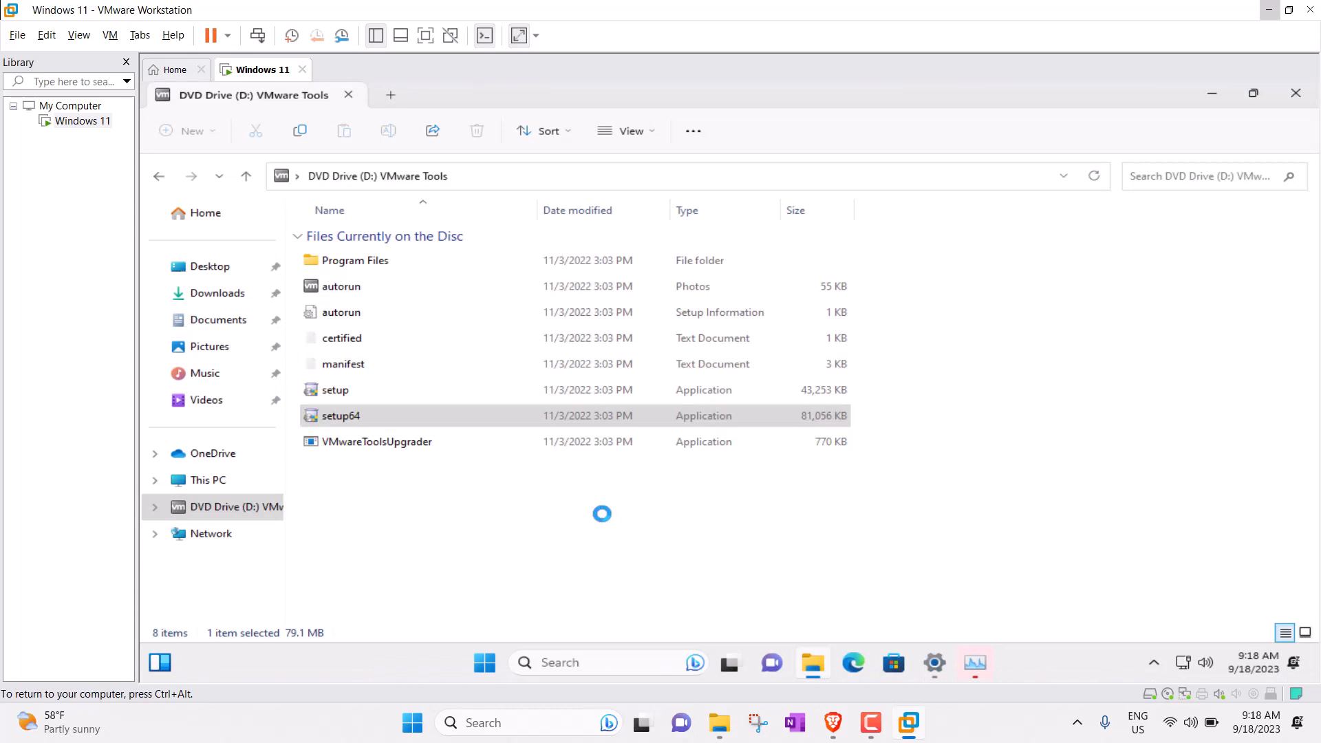
{"action": "key", "text": "ctrl+alt"}
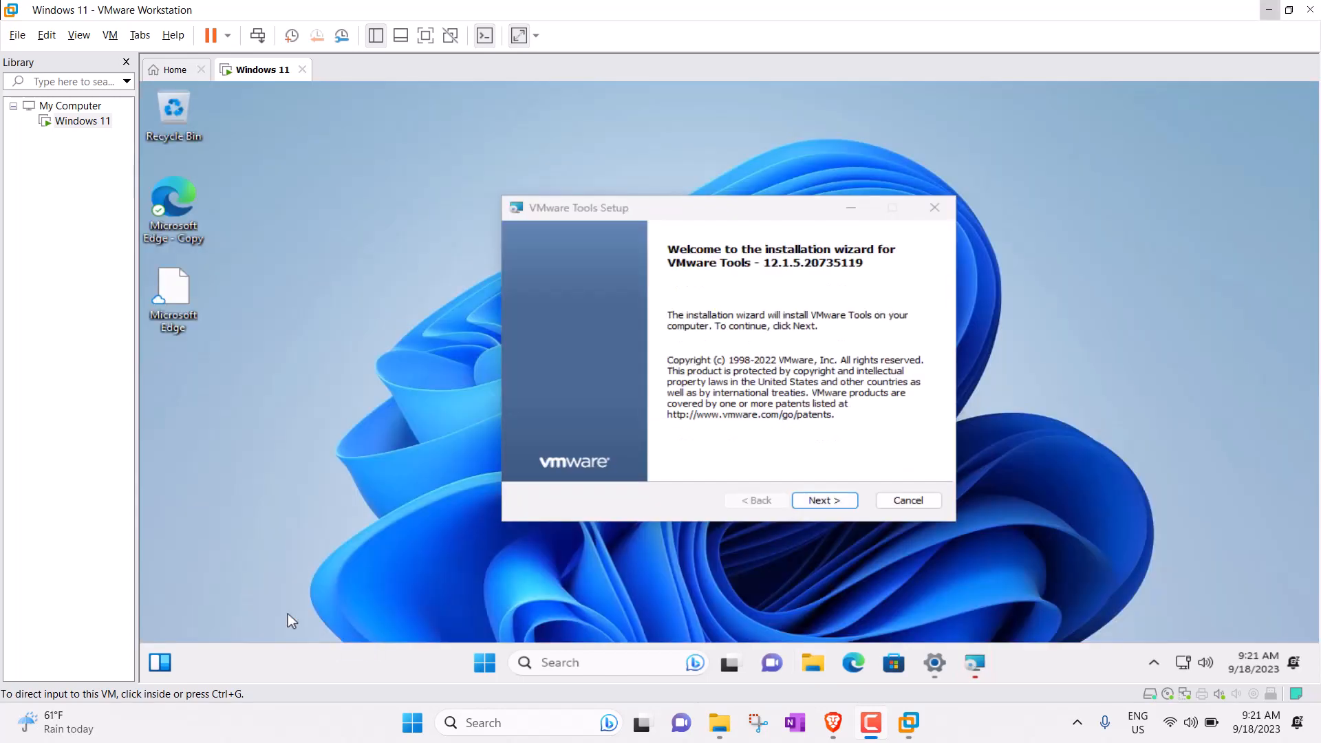
Install VMware Tools with the Typical setup type, finish the wizard and restart the guest system.
{"action": "left_click", "coordinate": [287, 613]}
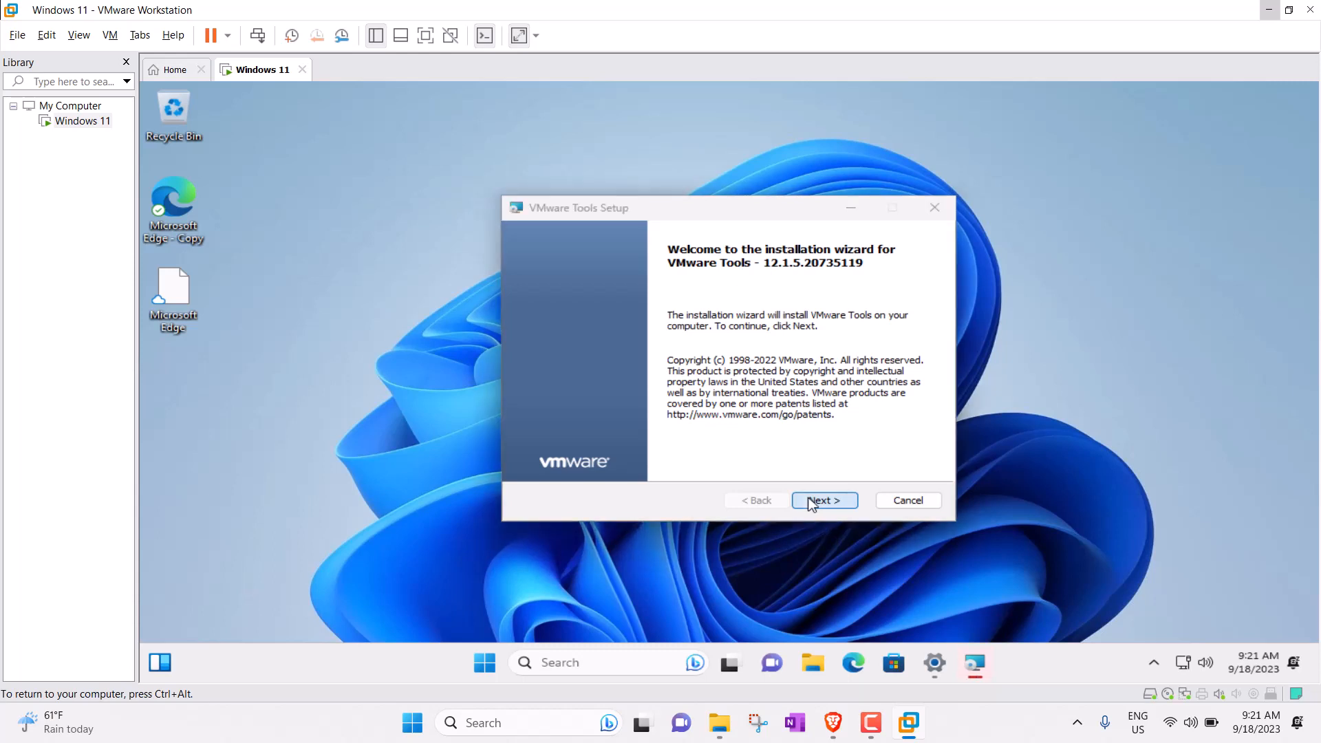
{"action": "left_click", "coordinate": [810, 502]}
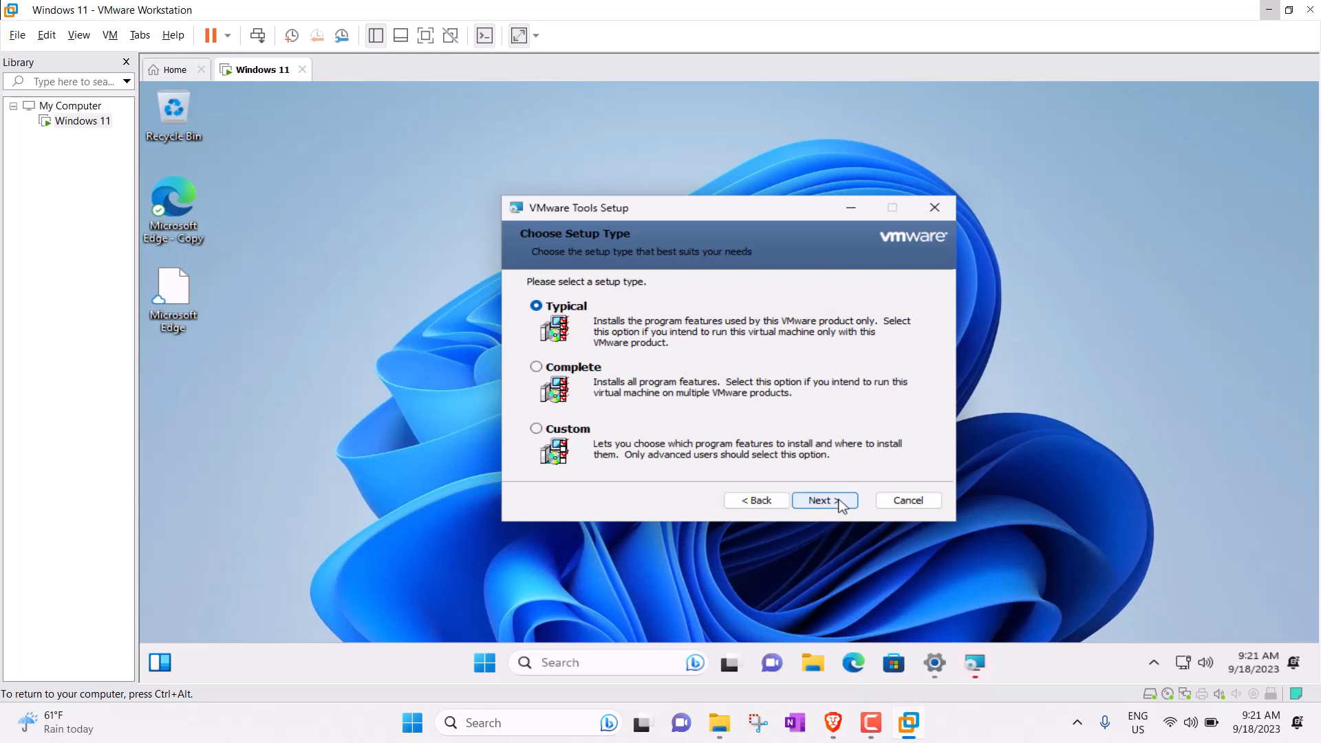
{"action": "left_click", "coordinate": [836, 500]}
{"action": "left_click", "coordinate": [839, 502]}
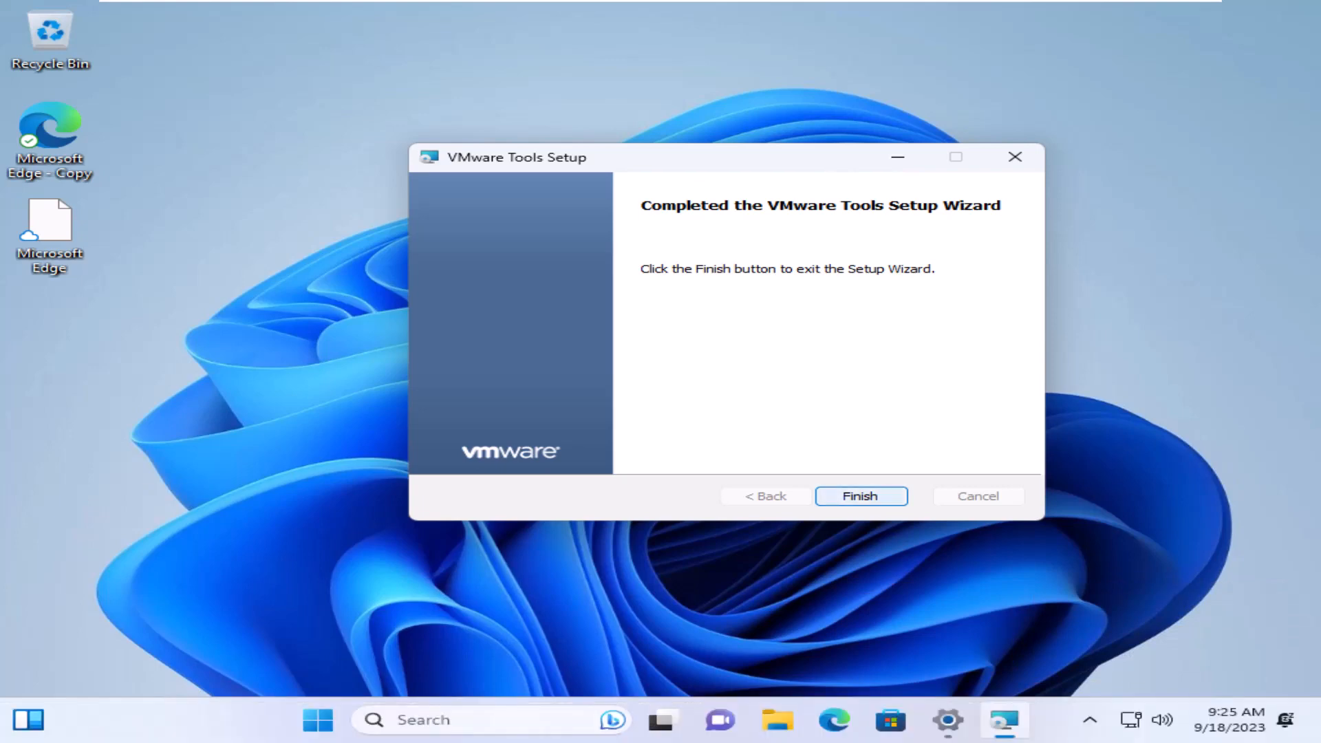
{"action": "key", "text": "Return"}
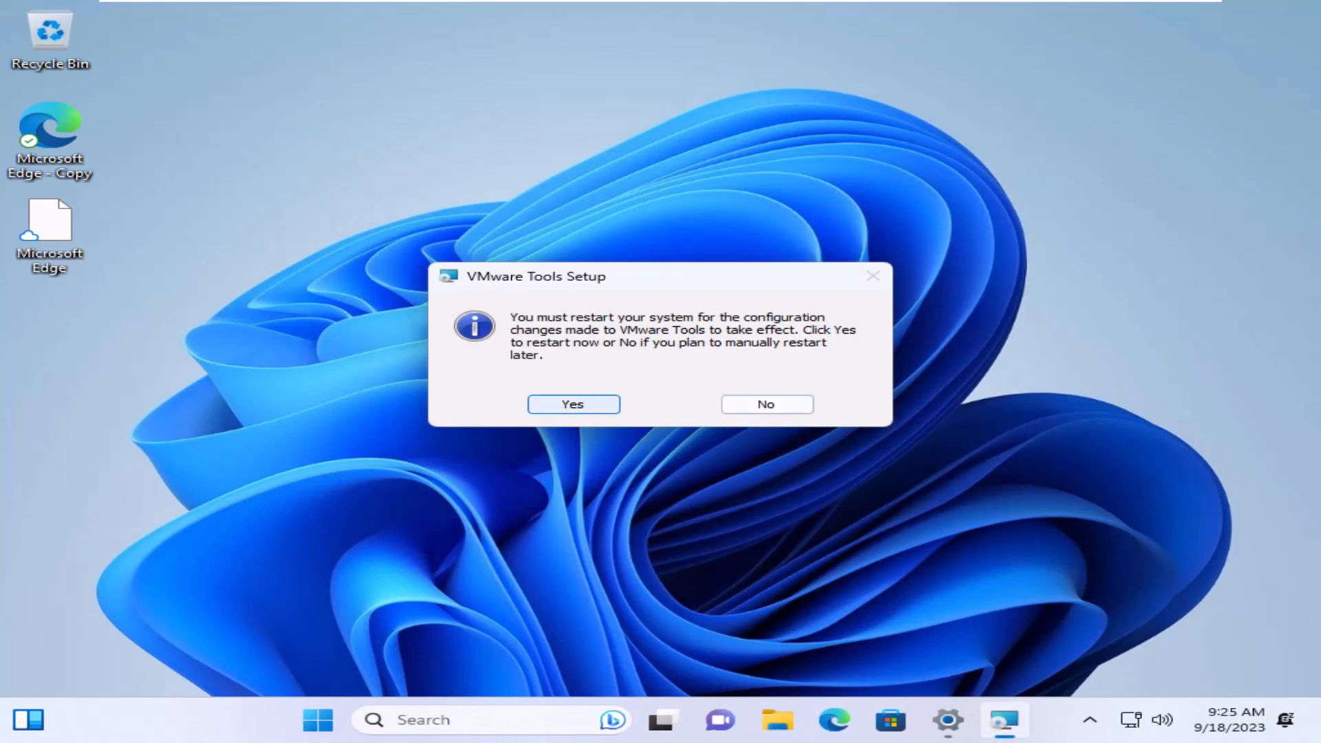
{"action": "key", "text": "Return"}
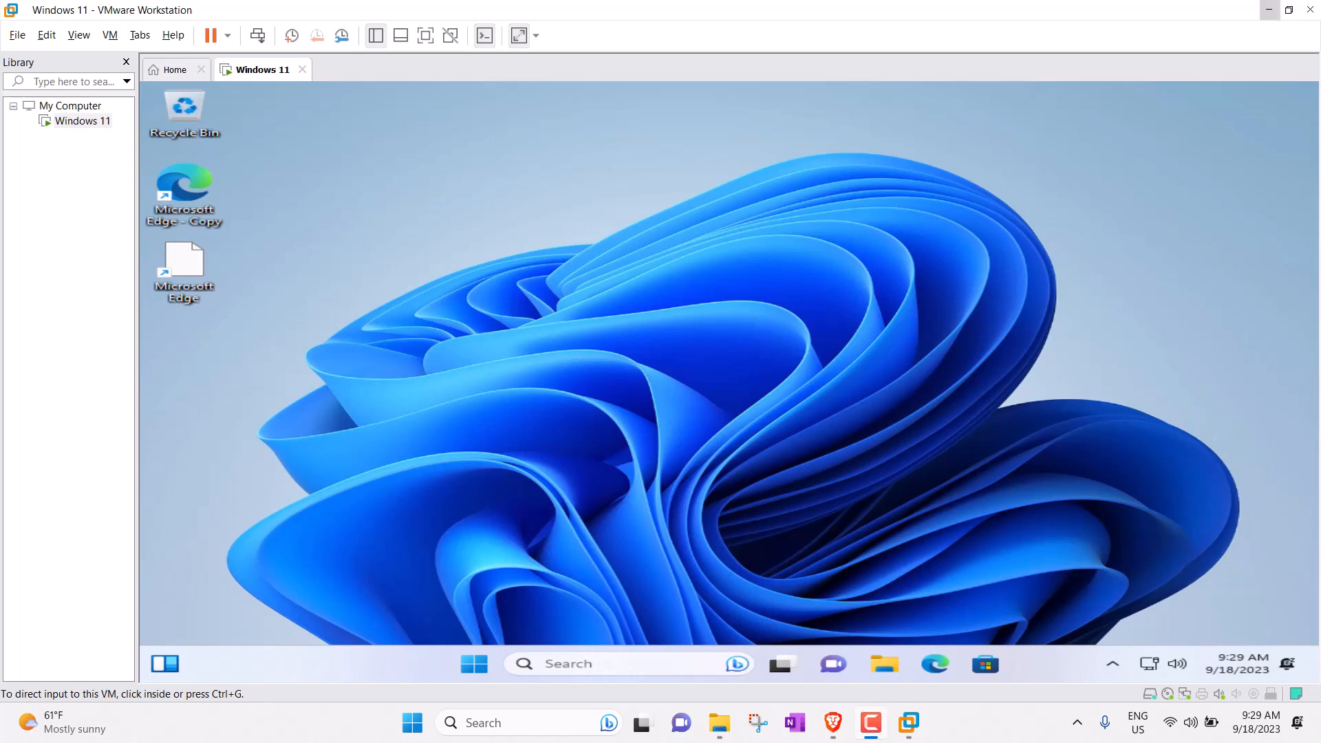
Minimize the virtual machine window and copy the technical-masterminds audio file from the host's Music folder.
{"action": "left_click", "coordinate": [1269, 10]}
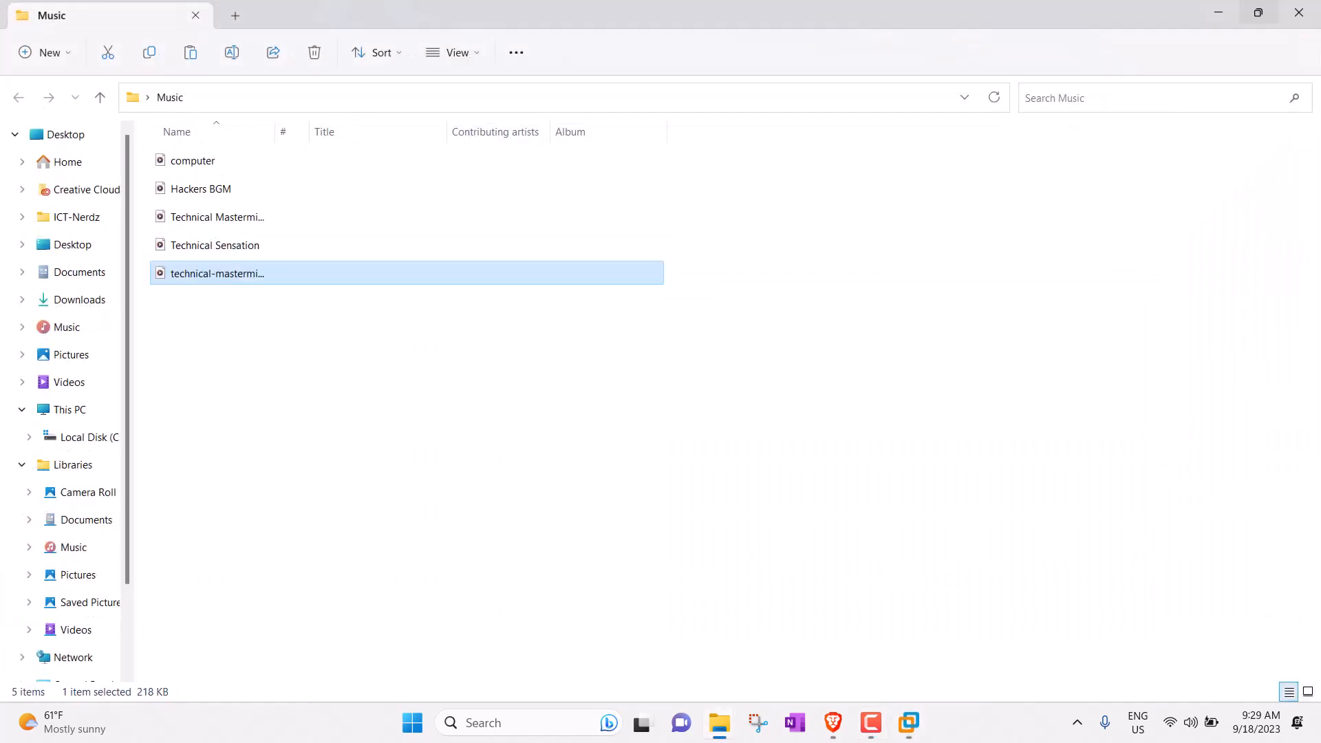
{"action": "right_click", "coordinate": [230, 273]}
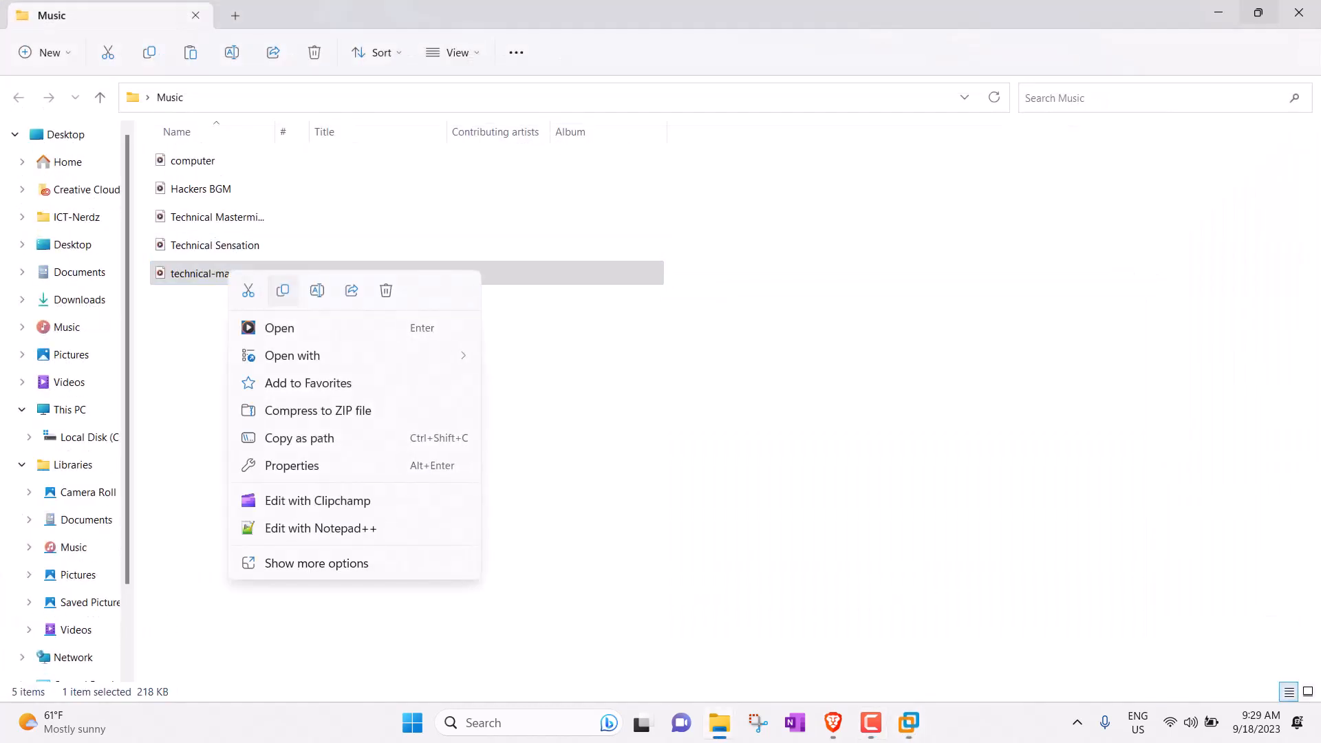
{"action": "key", "text": "Escape"}
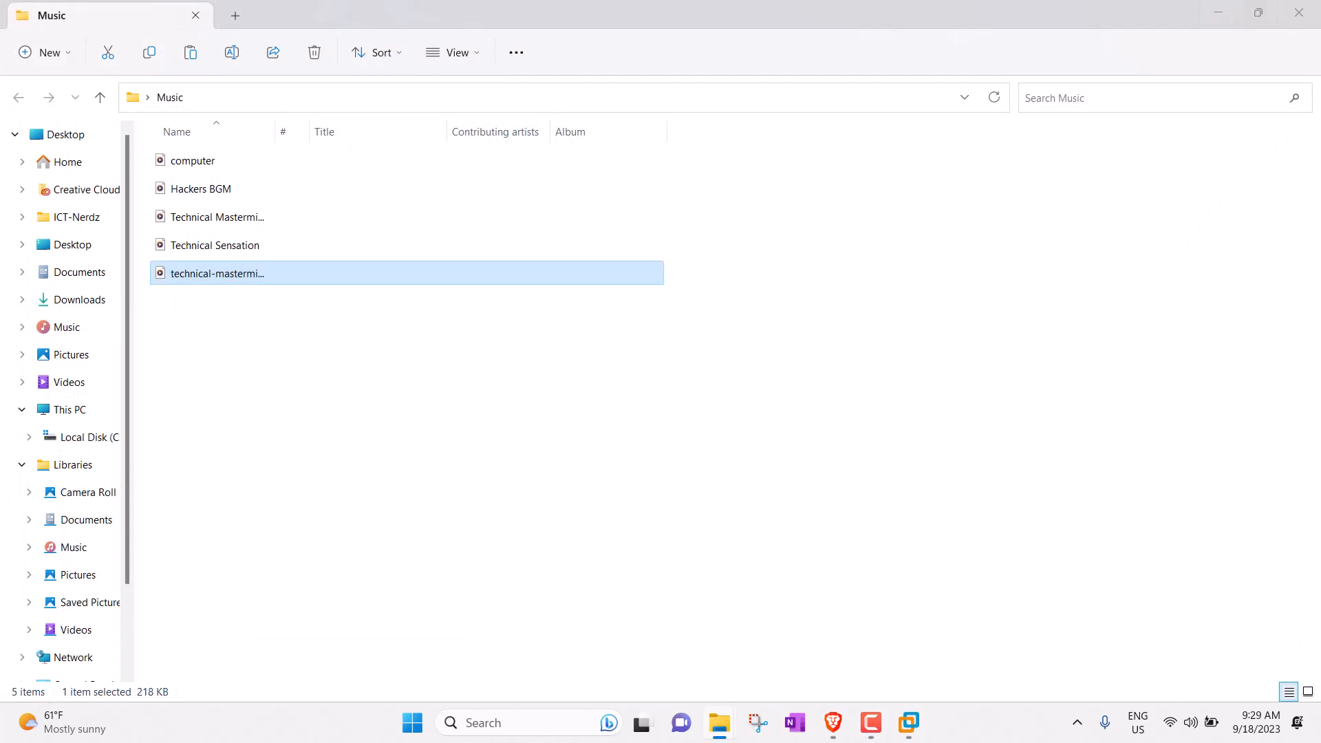
{"action": "left_click", "coordinate": [1218, 12]}
{"action": "left_click", "coordinate": [720, 723]}
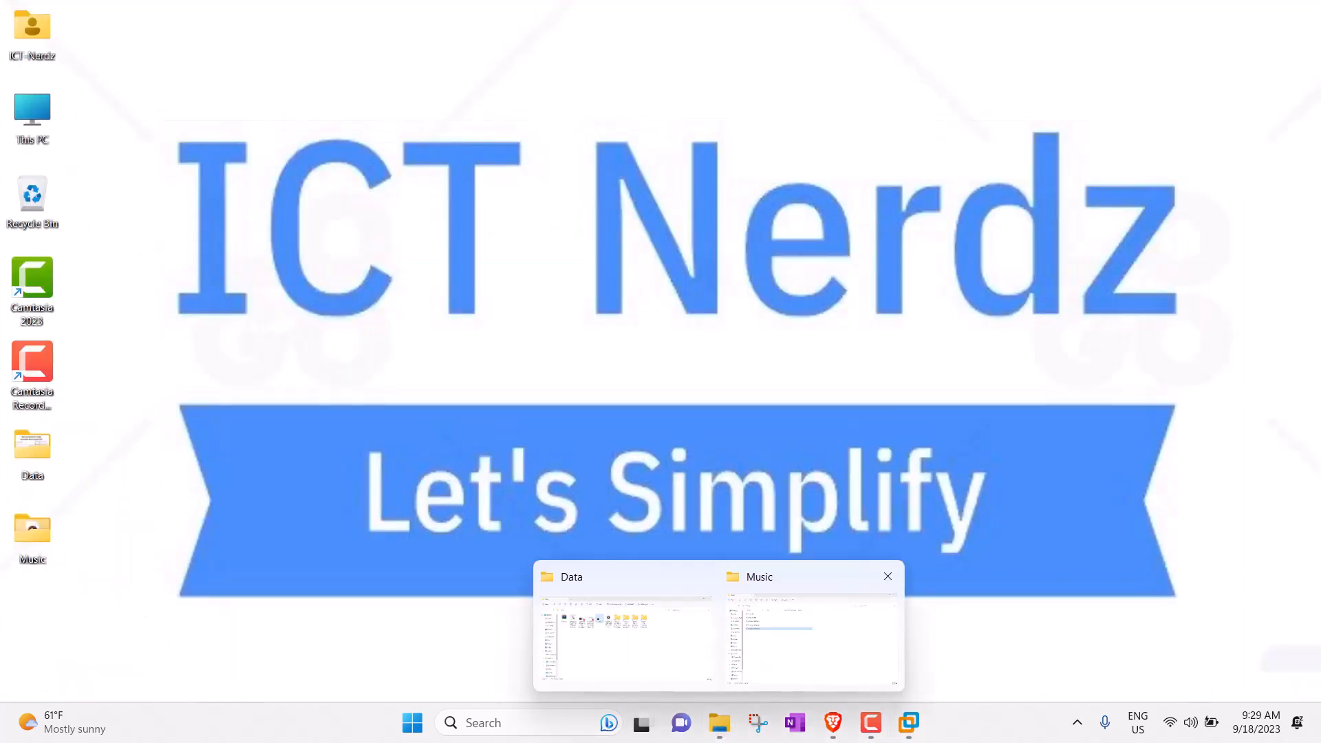
{"action": "left_click", "coordinate": [802, 637]}
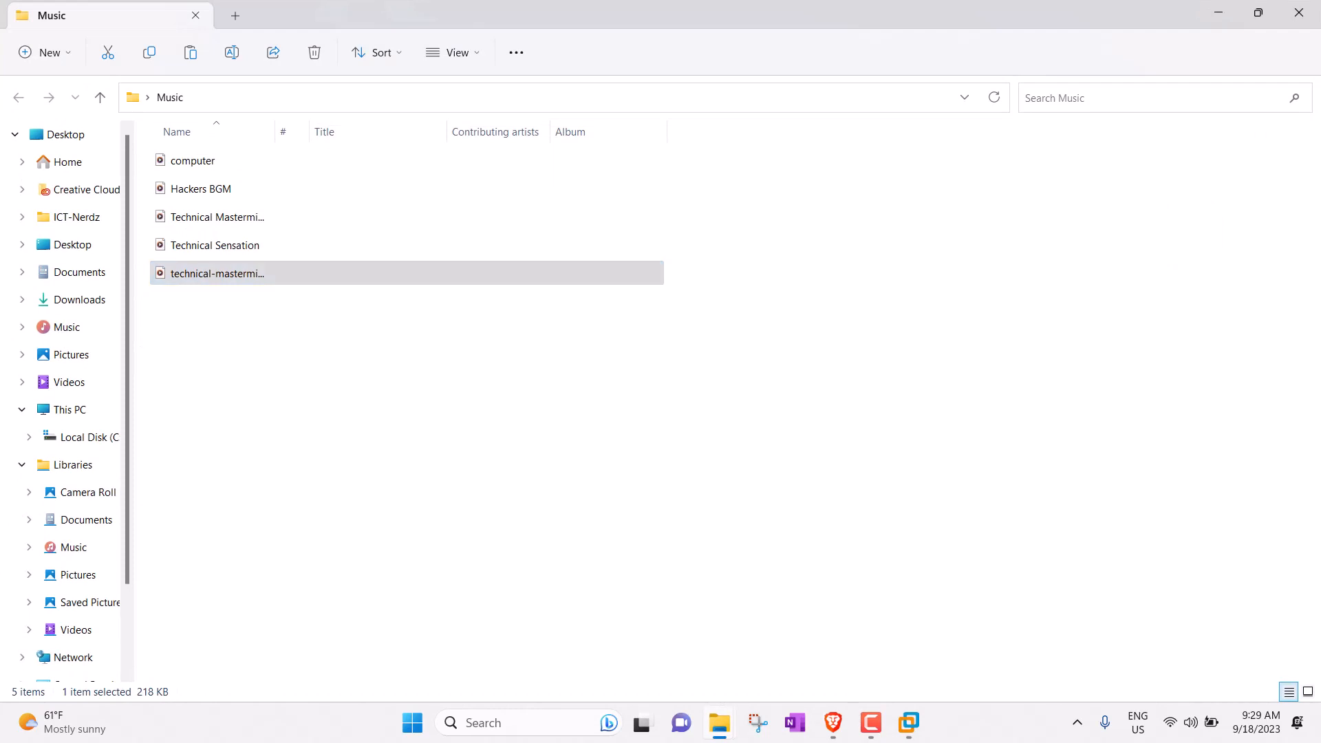
{"action": "right_click", "coordinate": [231, 275]}
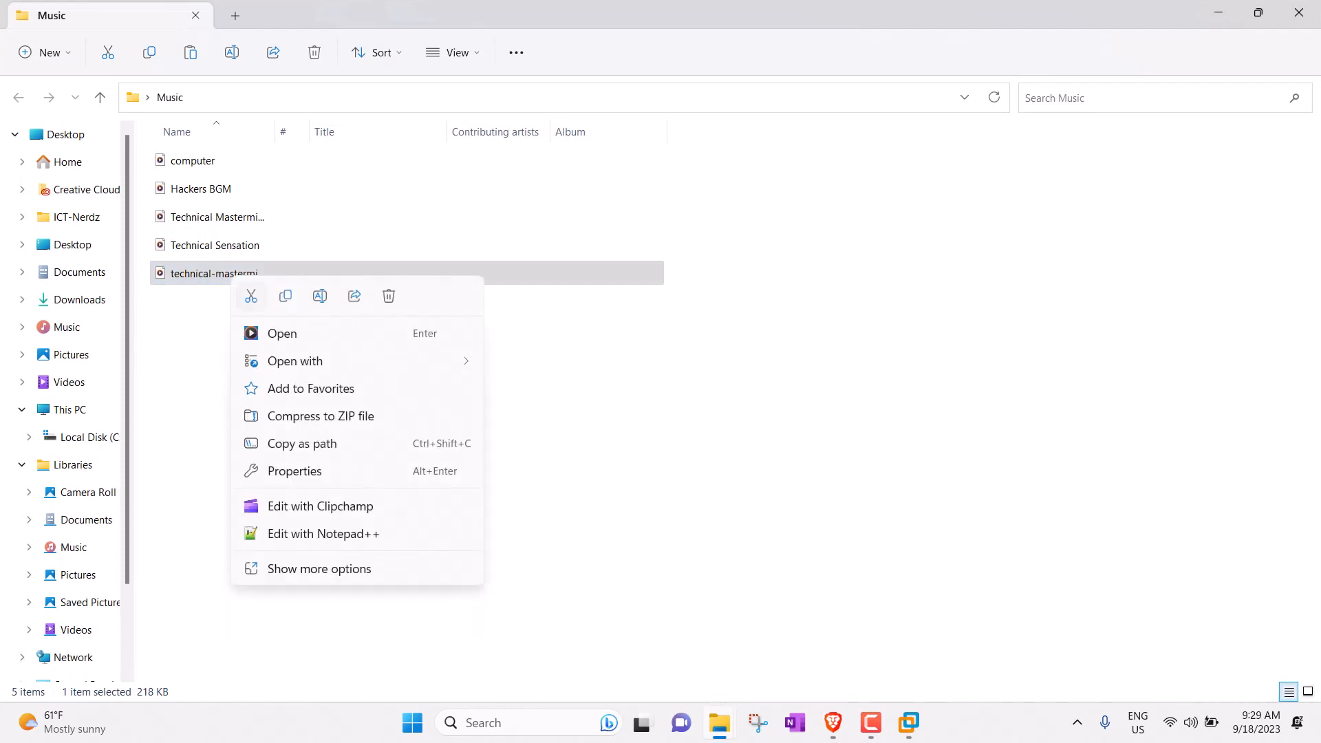
{"action": "key", "text": "Escape"}
Switch to the Windows 11 virtual machine and check the guest desktop's context options for a paste command.
{"action": "mouse_move", "coordinate": [909, 722]}
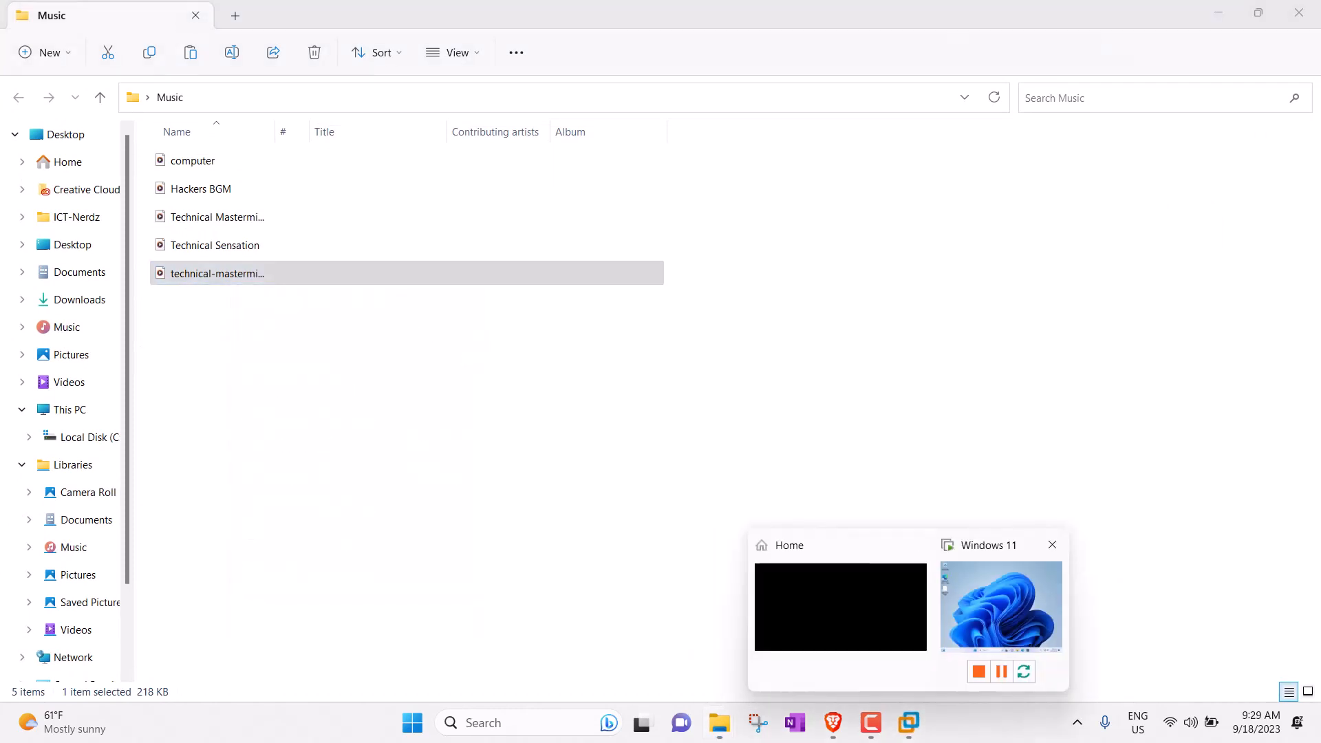
{"action": "left_click", "coordinate": [997, 606]}
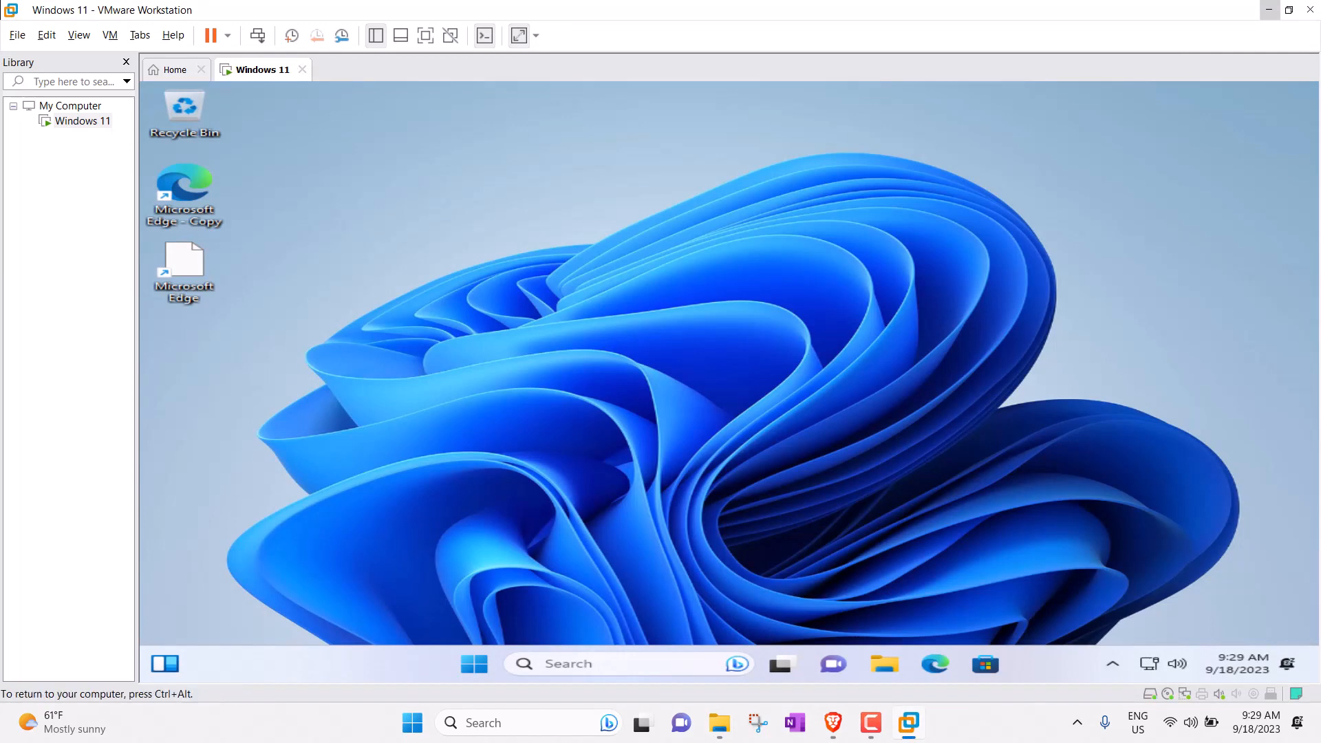
{"action": "right_click", "coordinate": [578, 250]}
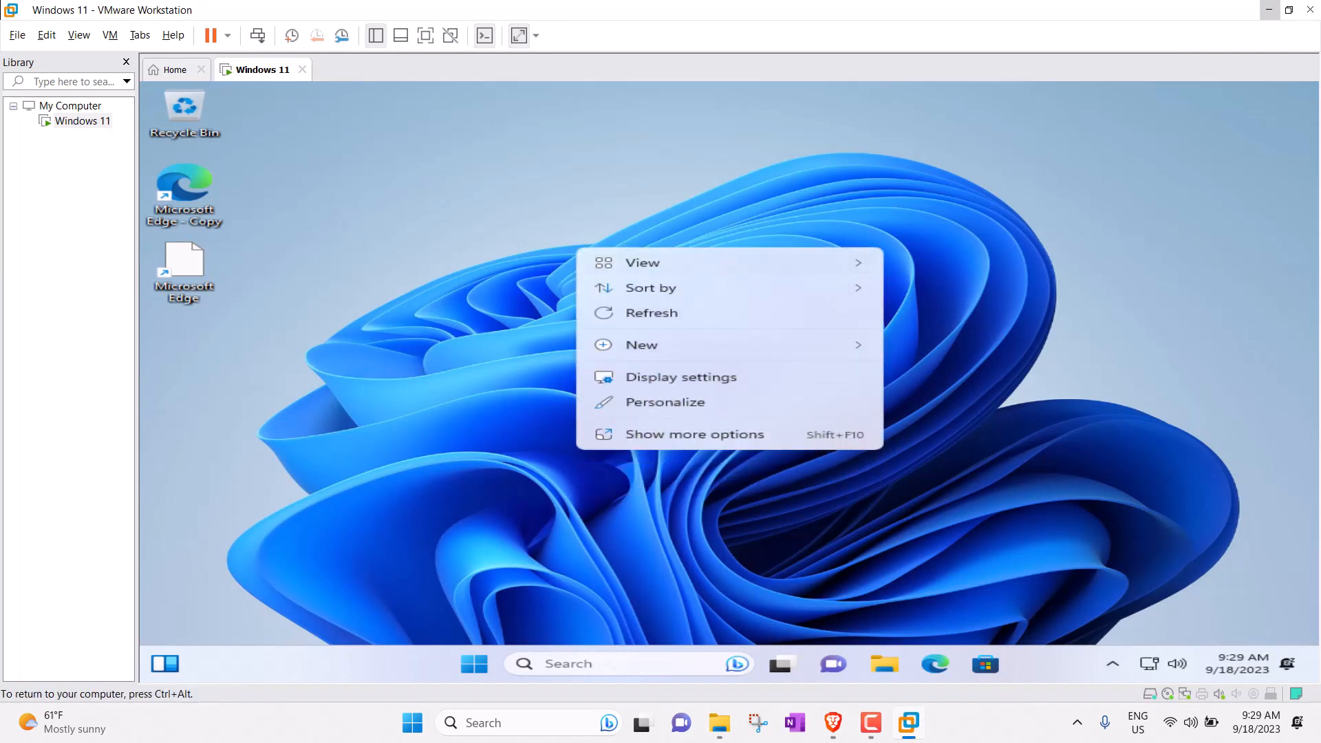
{"action": "mouse_move", "coordinate": [643, 262]}
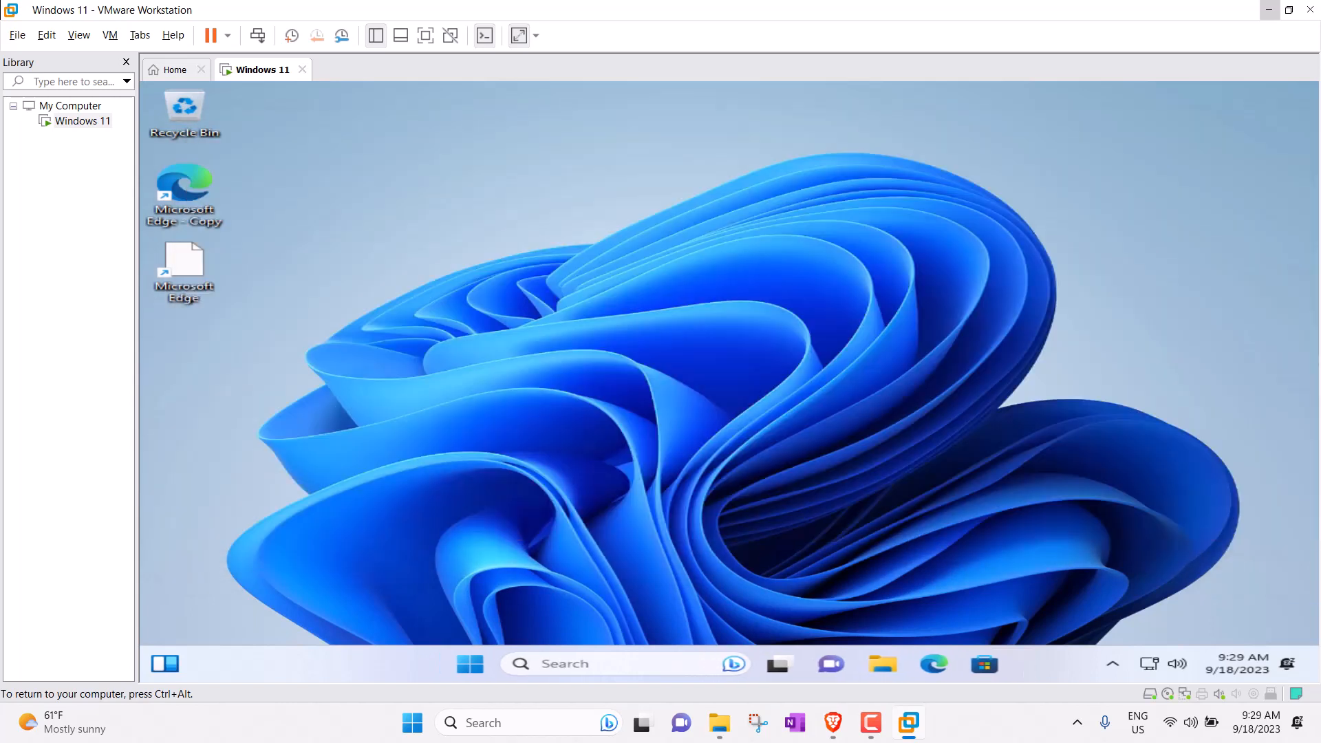
{"action": "right_click", "coordinate": [505, 185]}
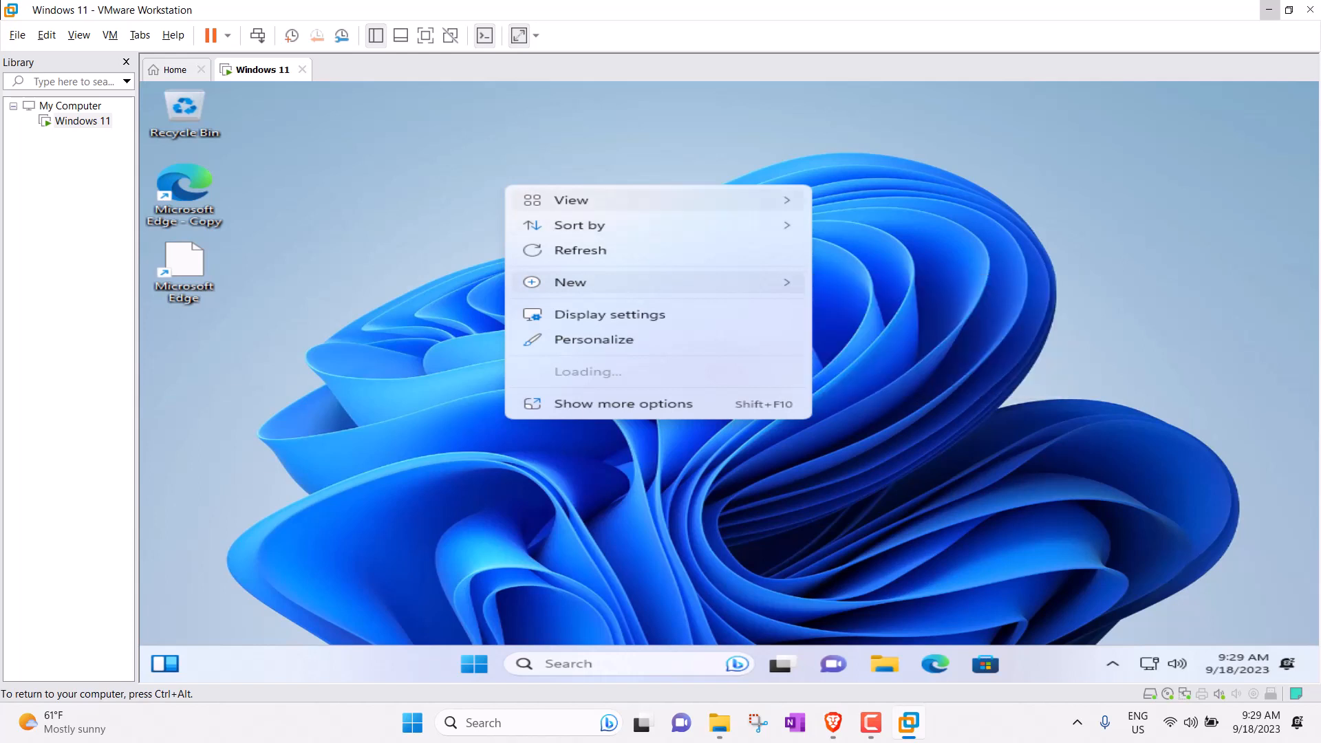
{"action": "mouse_move", "coordinate": [571, 199]}
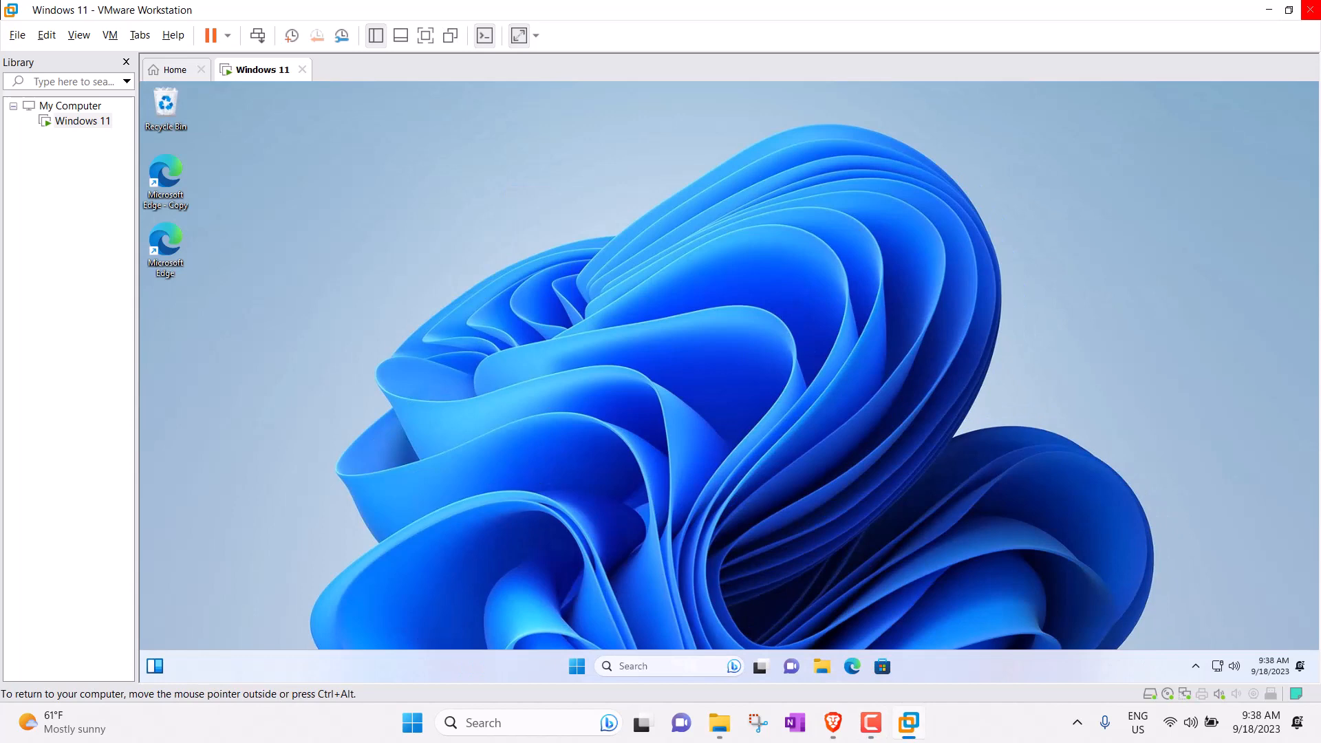
{"action": "right_click", "coordinate": [605, 285]}
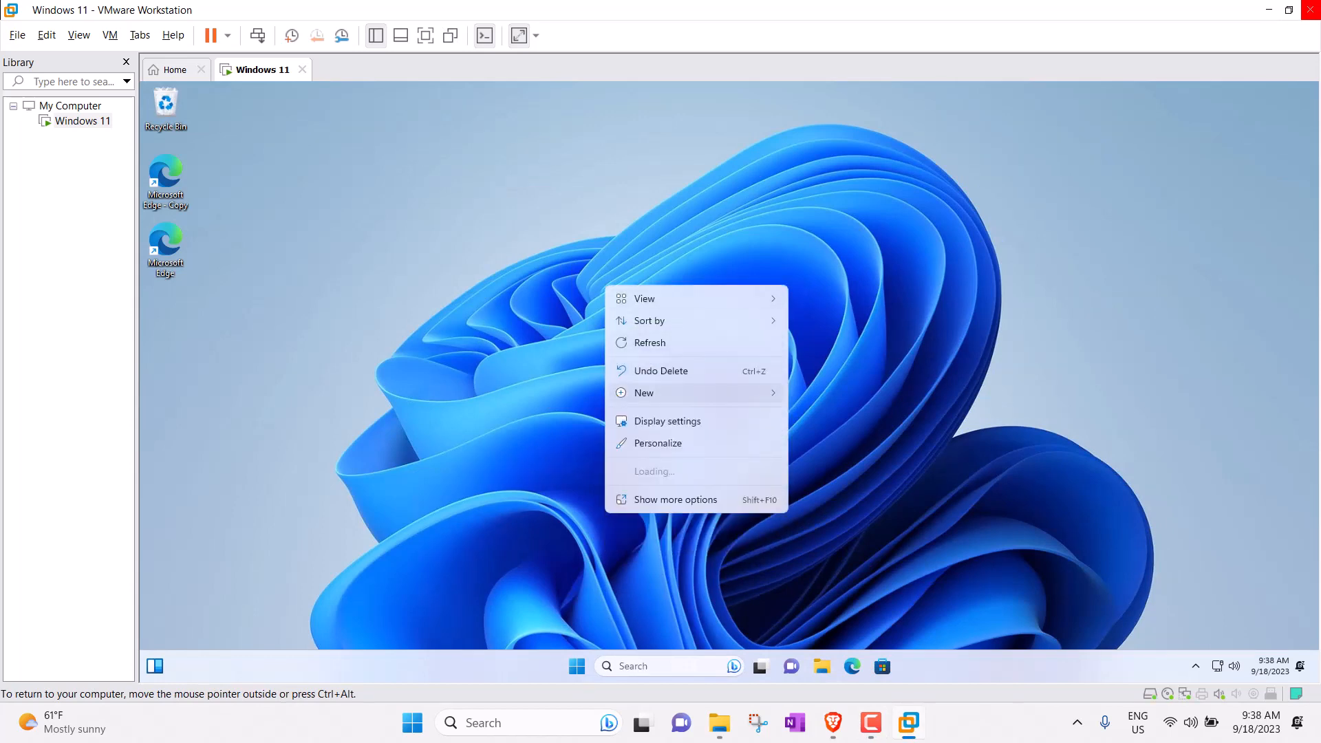
{"action": "mouse_move", "coordinate": [688, 392]}
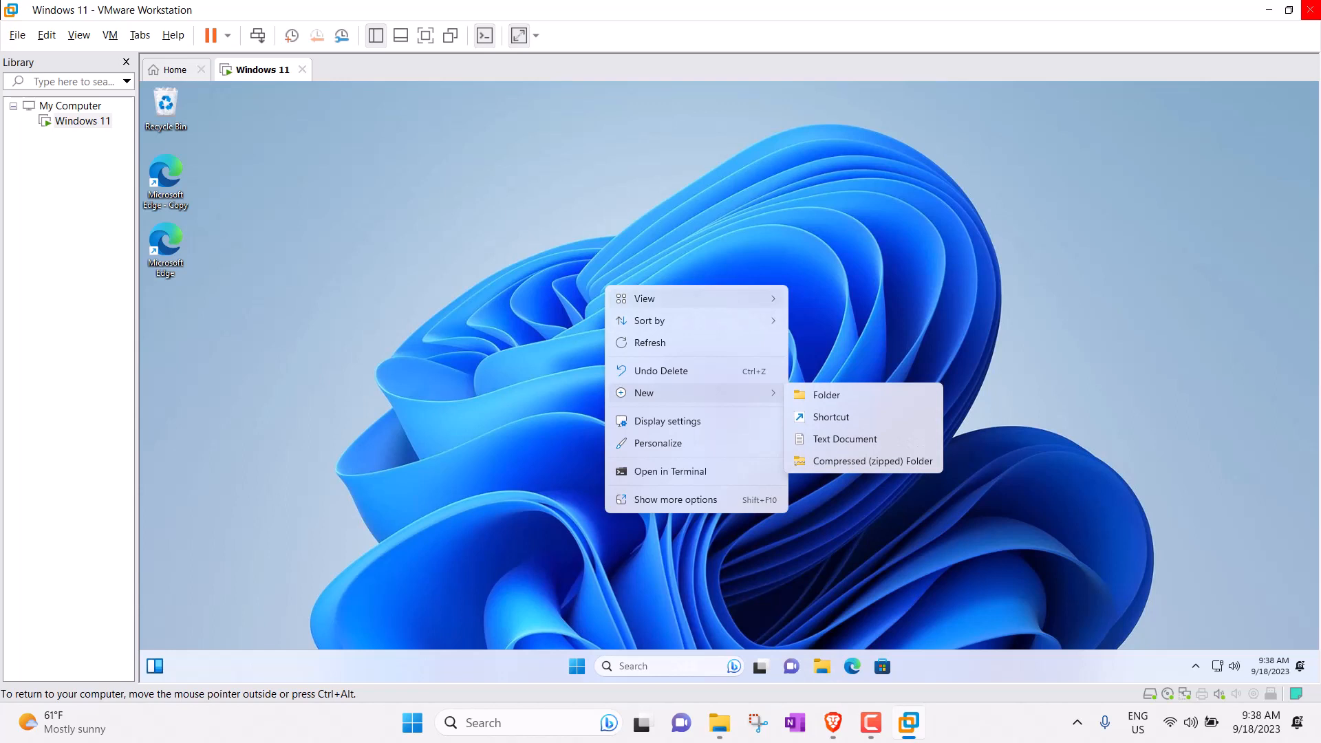
{"action": "mouse_move", "coordinate": [688, 298]}
{"action": "left_click", "coordinate": [1025, 426]}
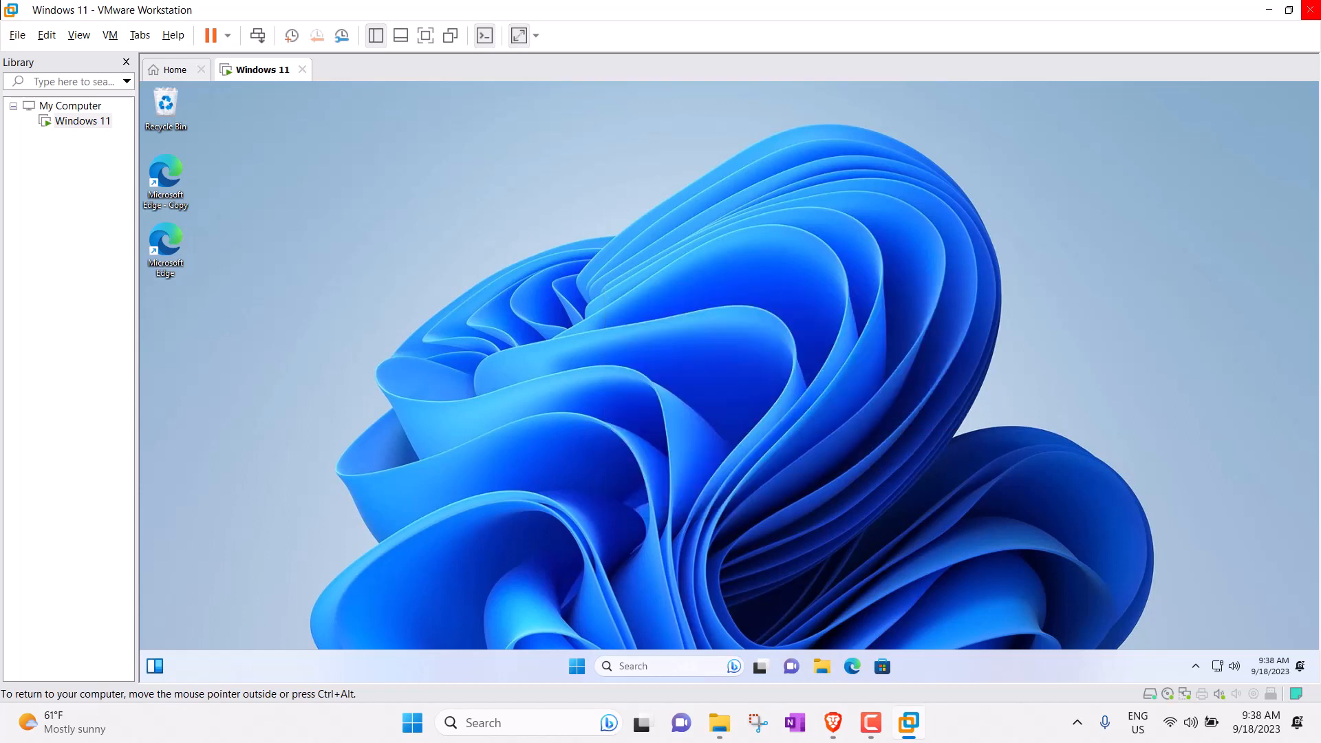
Switch to the host's Music folder in File Explorer and copy the technical-masterminds audio file again.
{"action": "mouse_move", "coordinate": [871, 722]}
{"action": "left_click", "coordinate": [720, 722]}
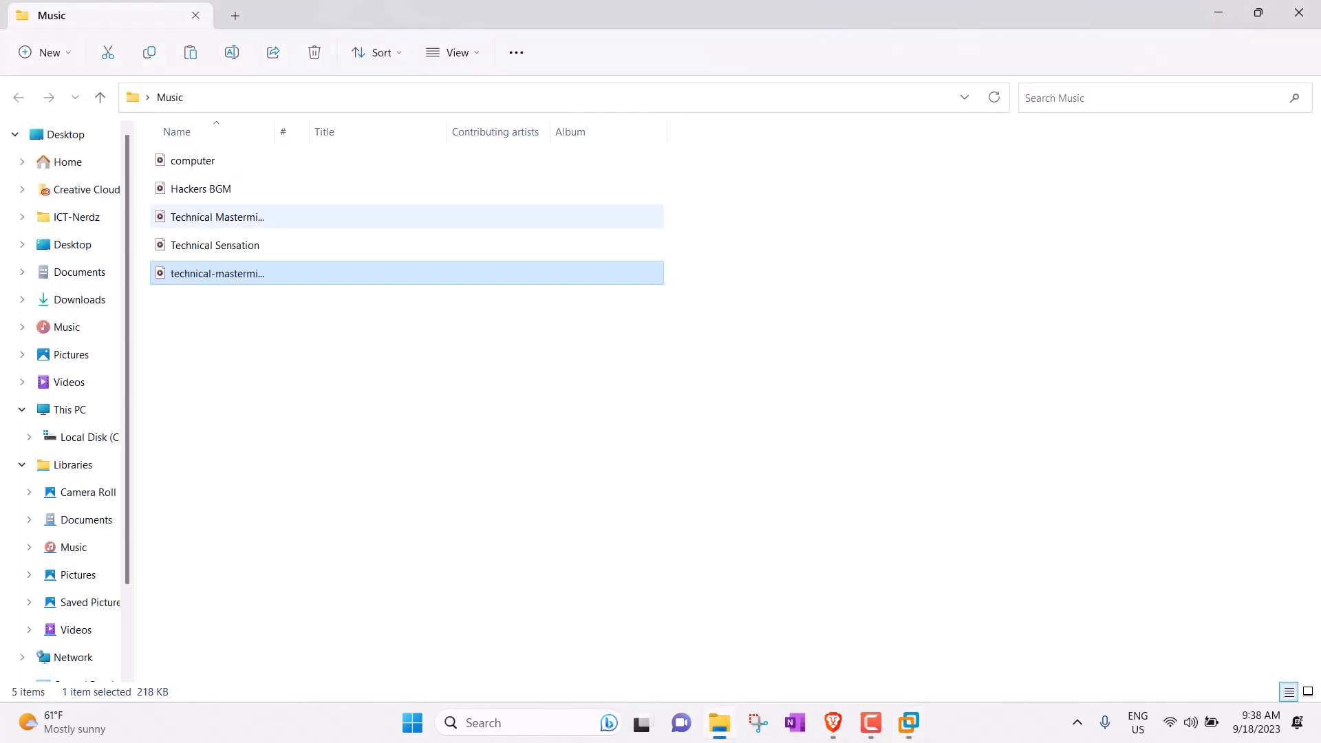
{"action": "right_click", "coordinate": [210, 274]}
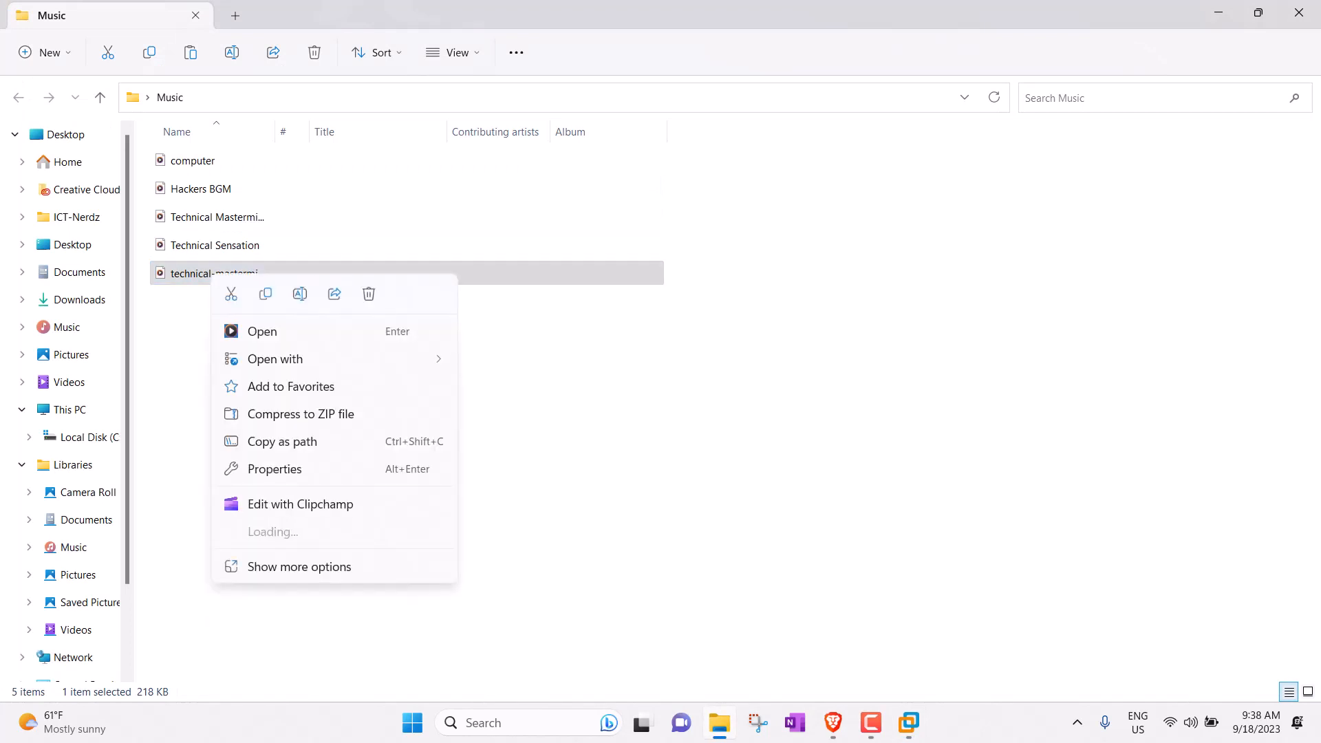
{"action": "key", "text": "Escape"}
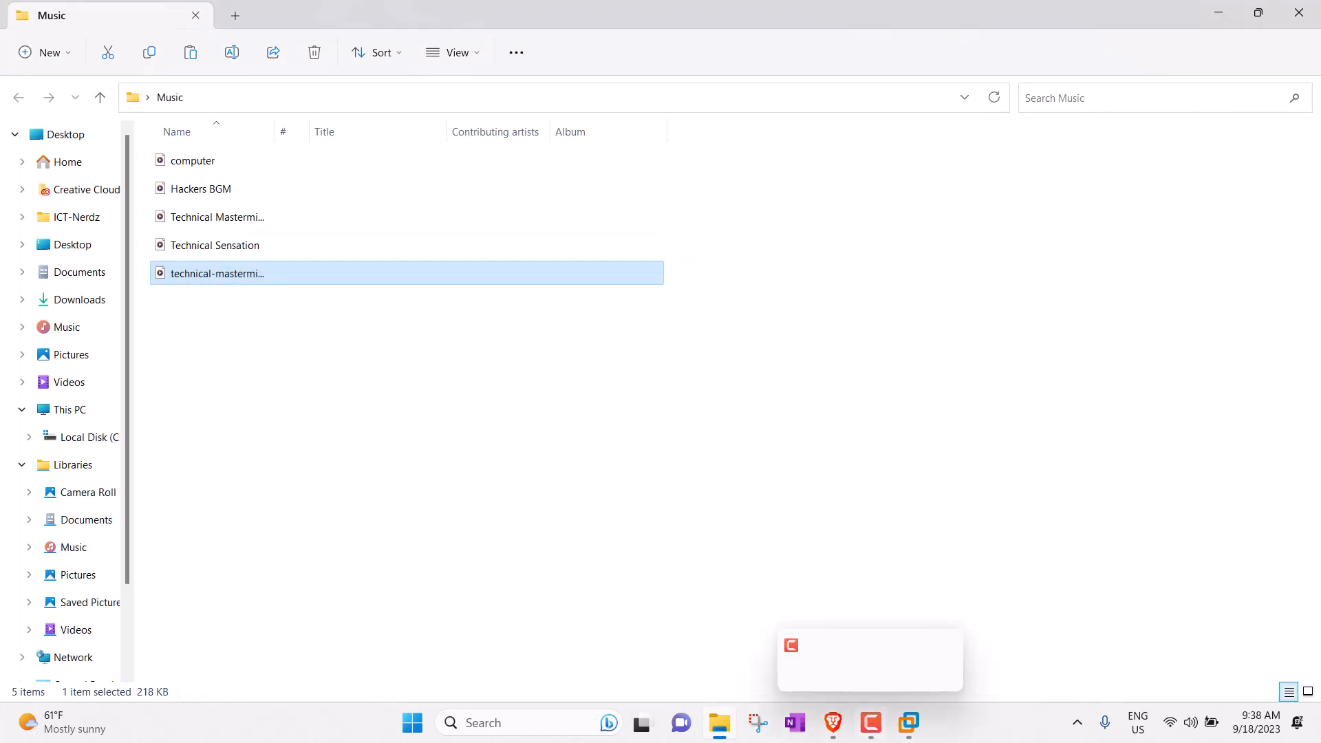
Switch to the Windows 11 virtual machine and paste the copied audio file onto the guest desktop.
{"action": "mouse_move", "coordinate": [909, 722]}
{"action": "left_click", "coordinate": [1001, 609]}
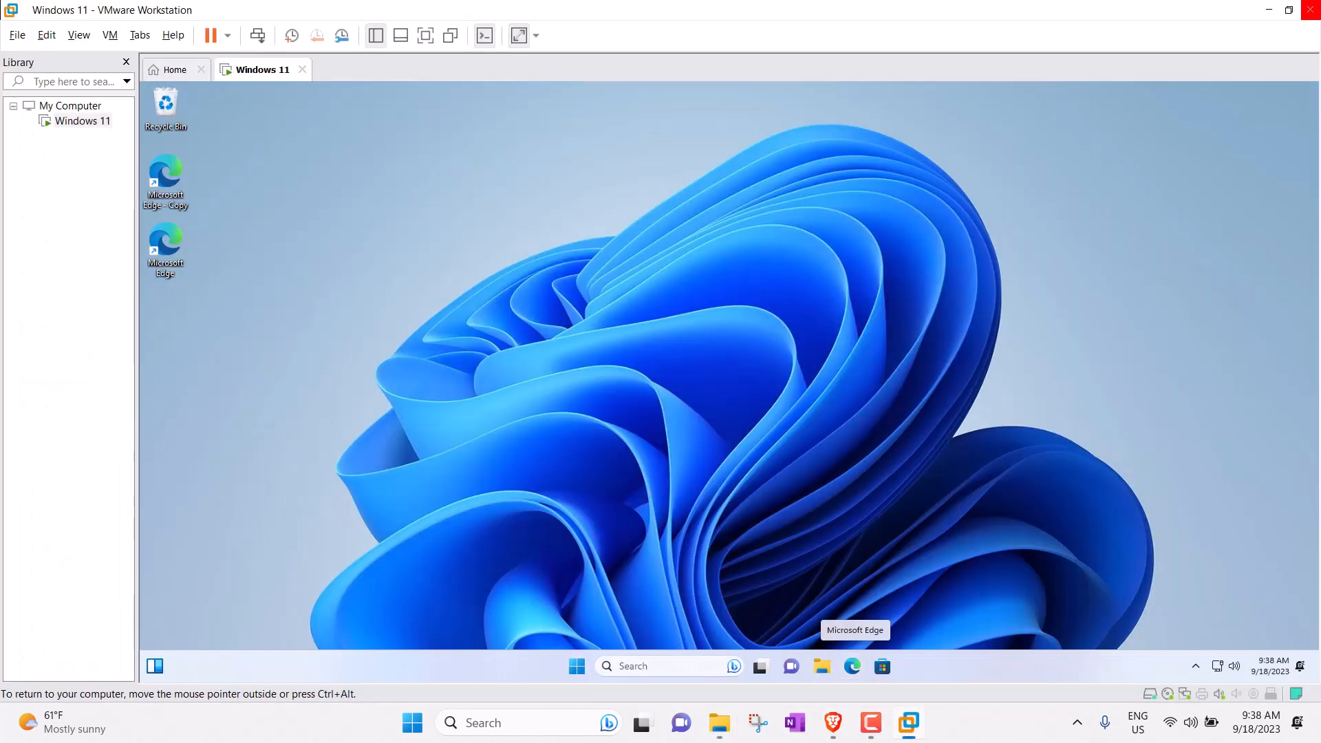
{"action": "right_click", "coordinate": [530, 276]}
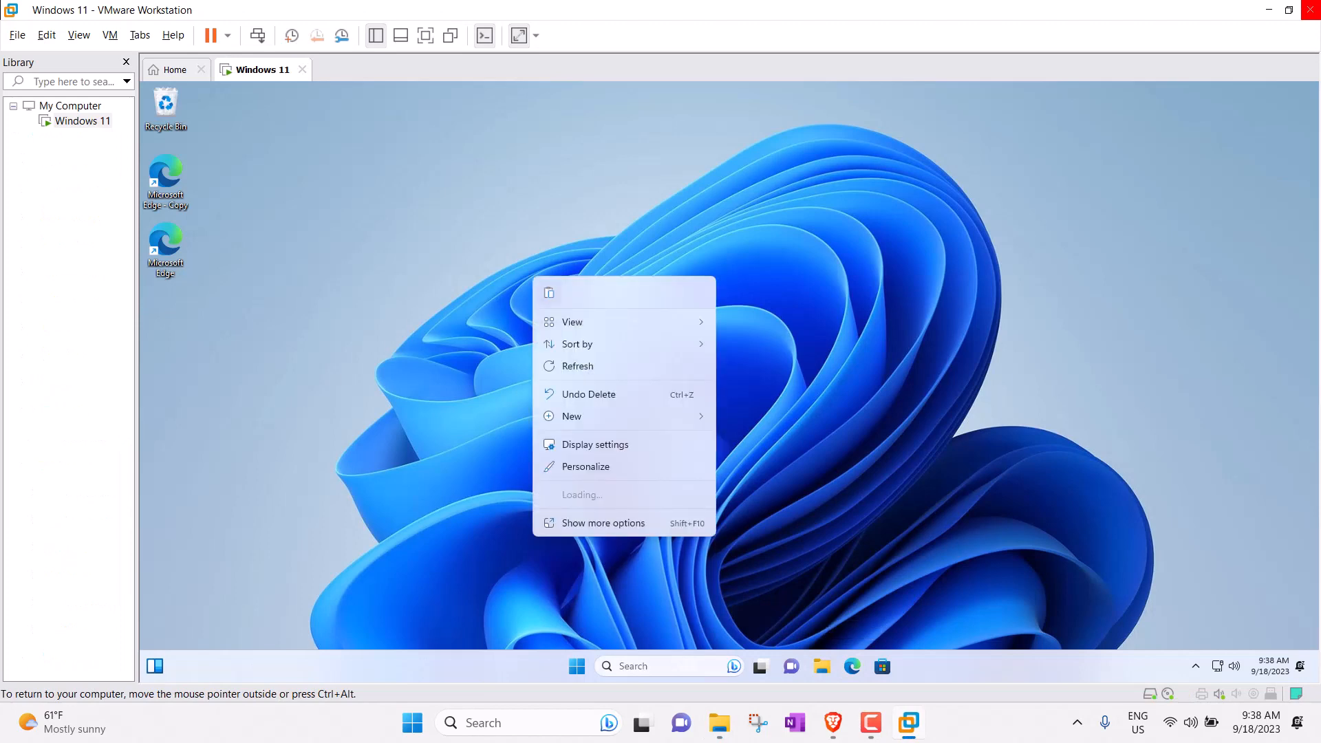
{"action": "key", "text": "Escape"}
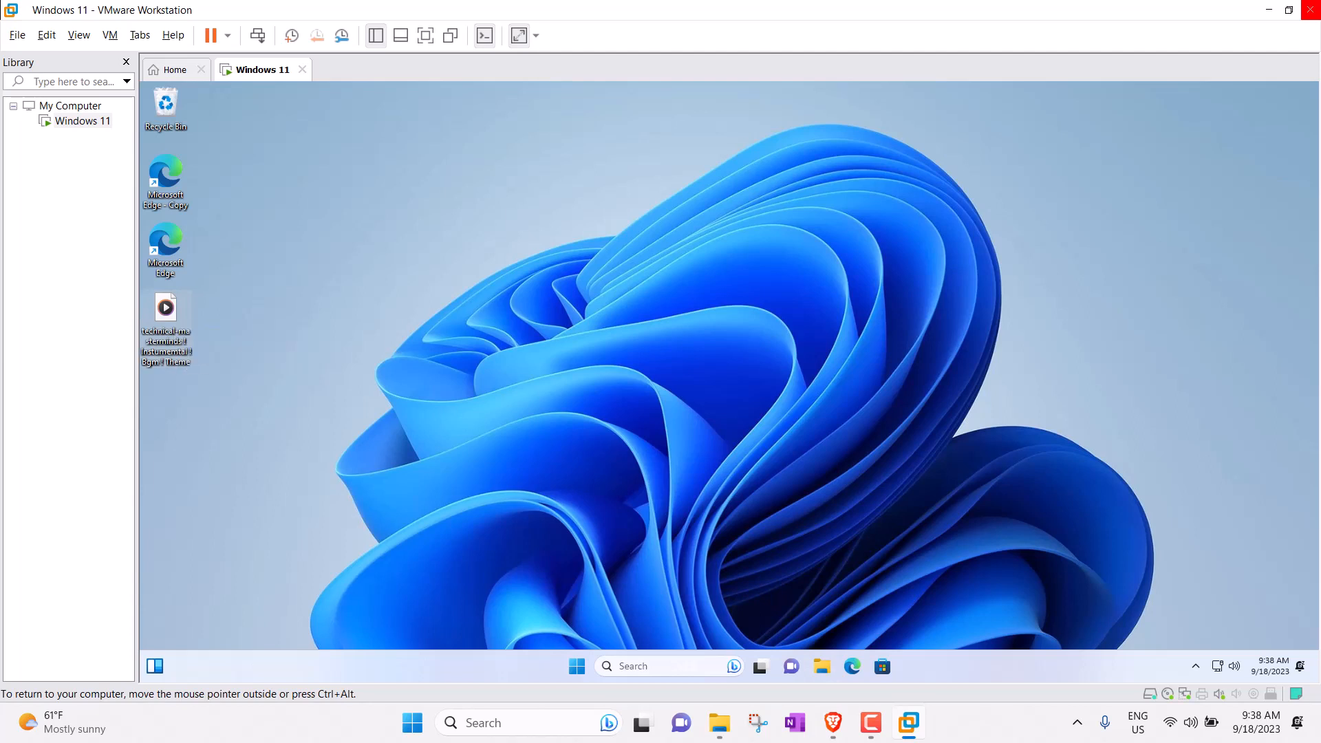
Copy the technical-masterminds file from the guest desktop and paste it onto the host desktop after clearing the open windows.
{"action": "right_click", "coordinate": [165, 308]}
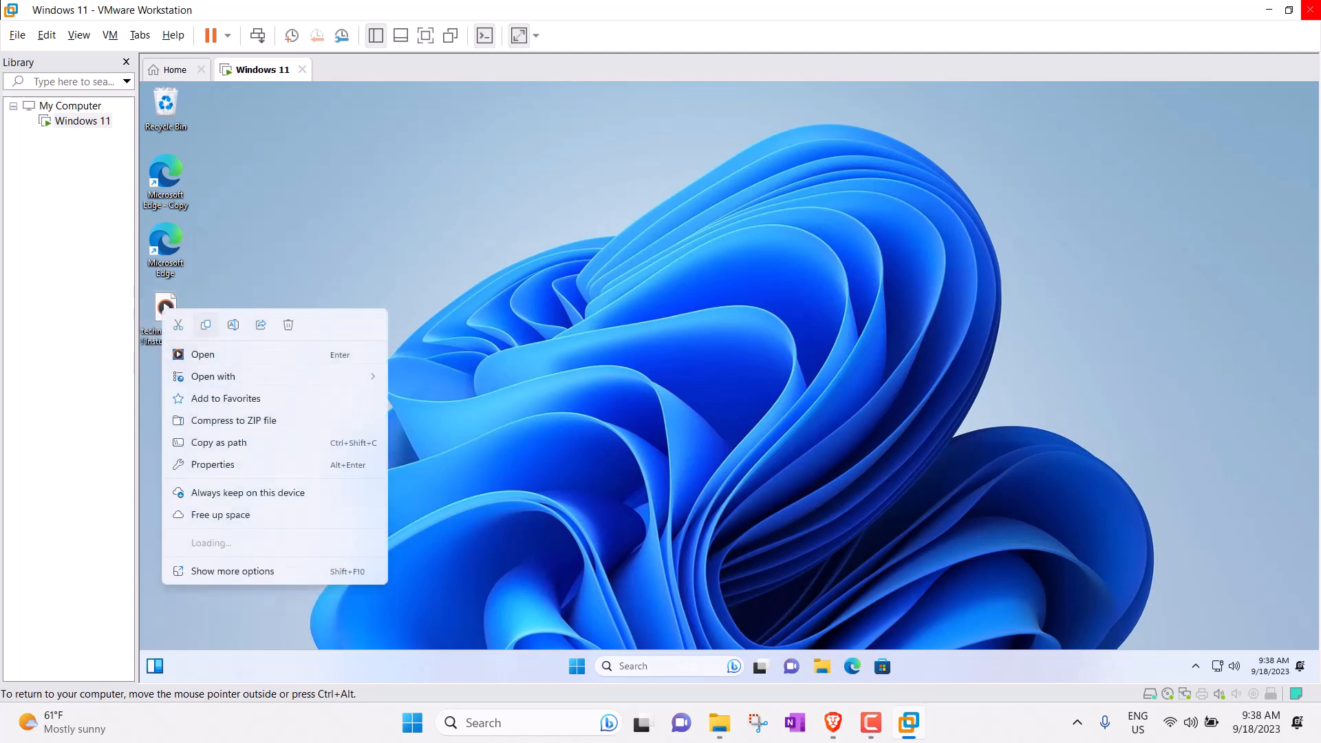
{"action": "left_click", "coordinate": [1268, 10]}
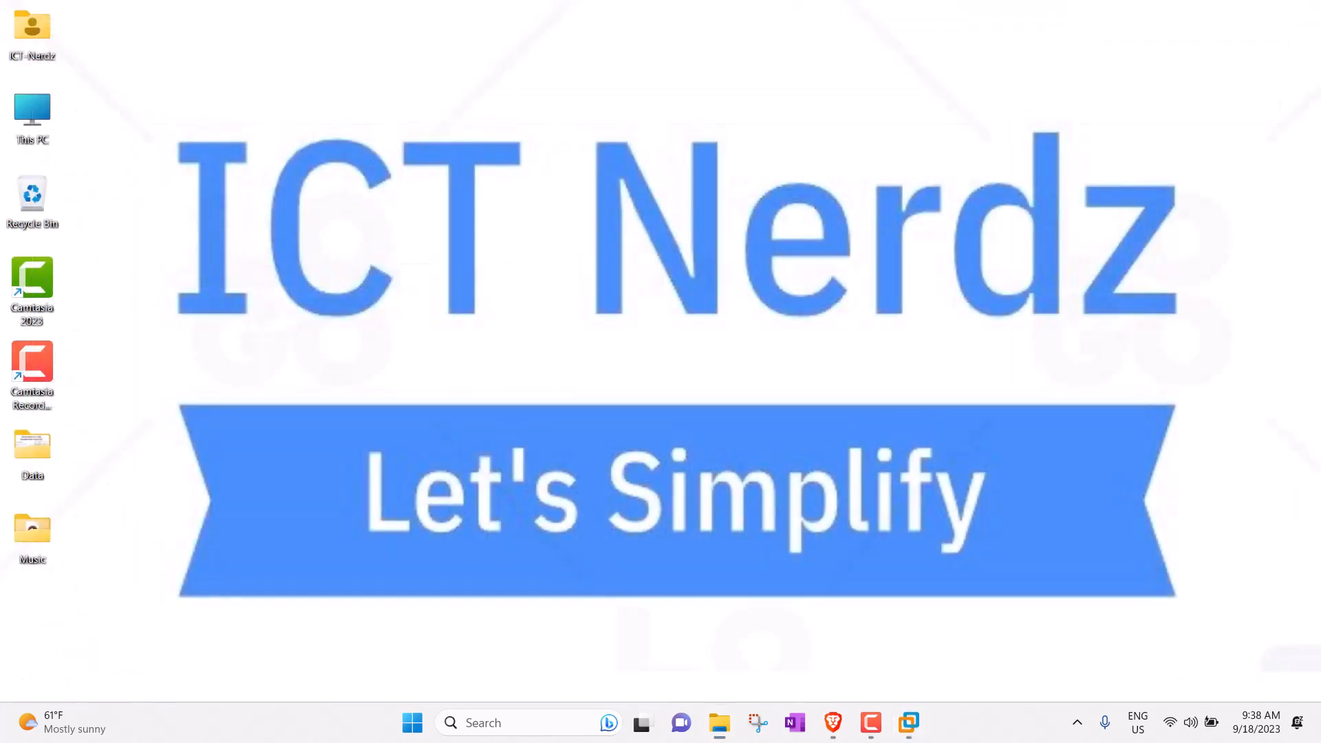
{"action": "left_click", "coordinate": [1299, 13]}
{"action": "right_click", "coordinate": [474, 178]}
{"action": "key", "text": "ctrl+z"}
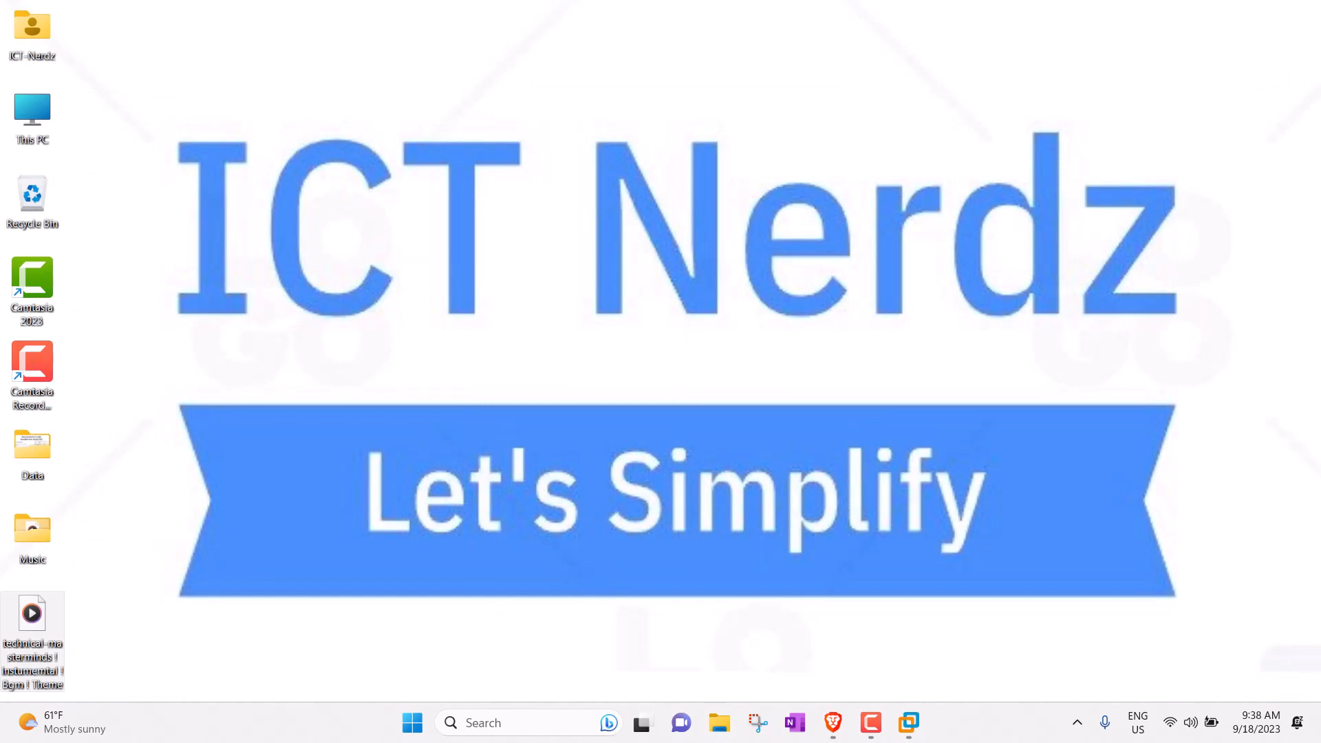
{"action": "key", "text": "F10"}
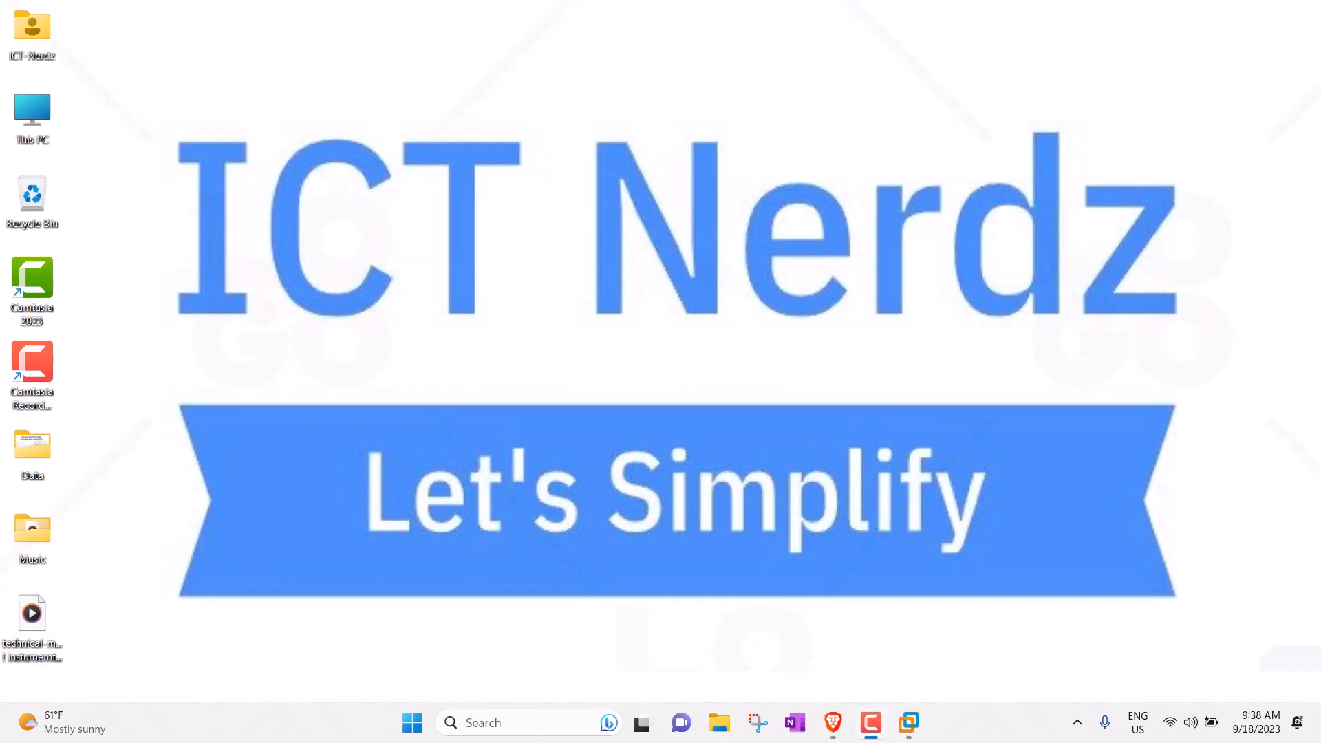